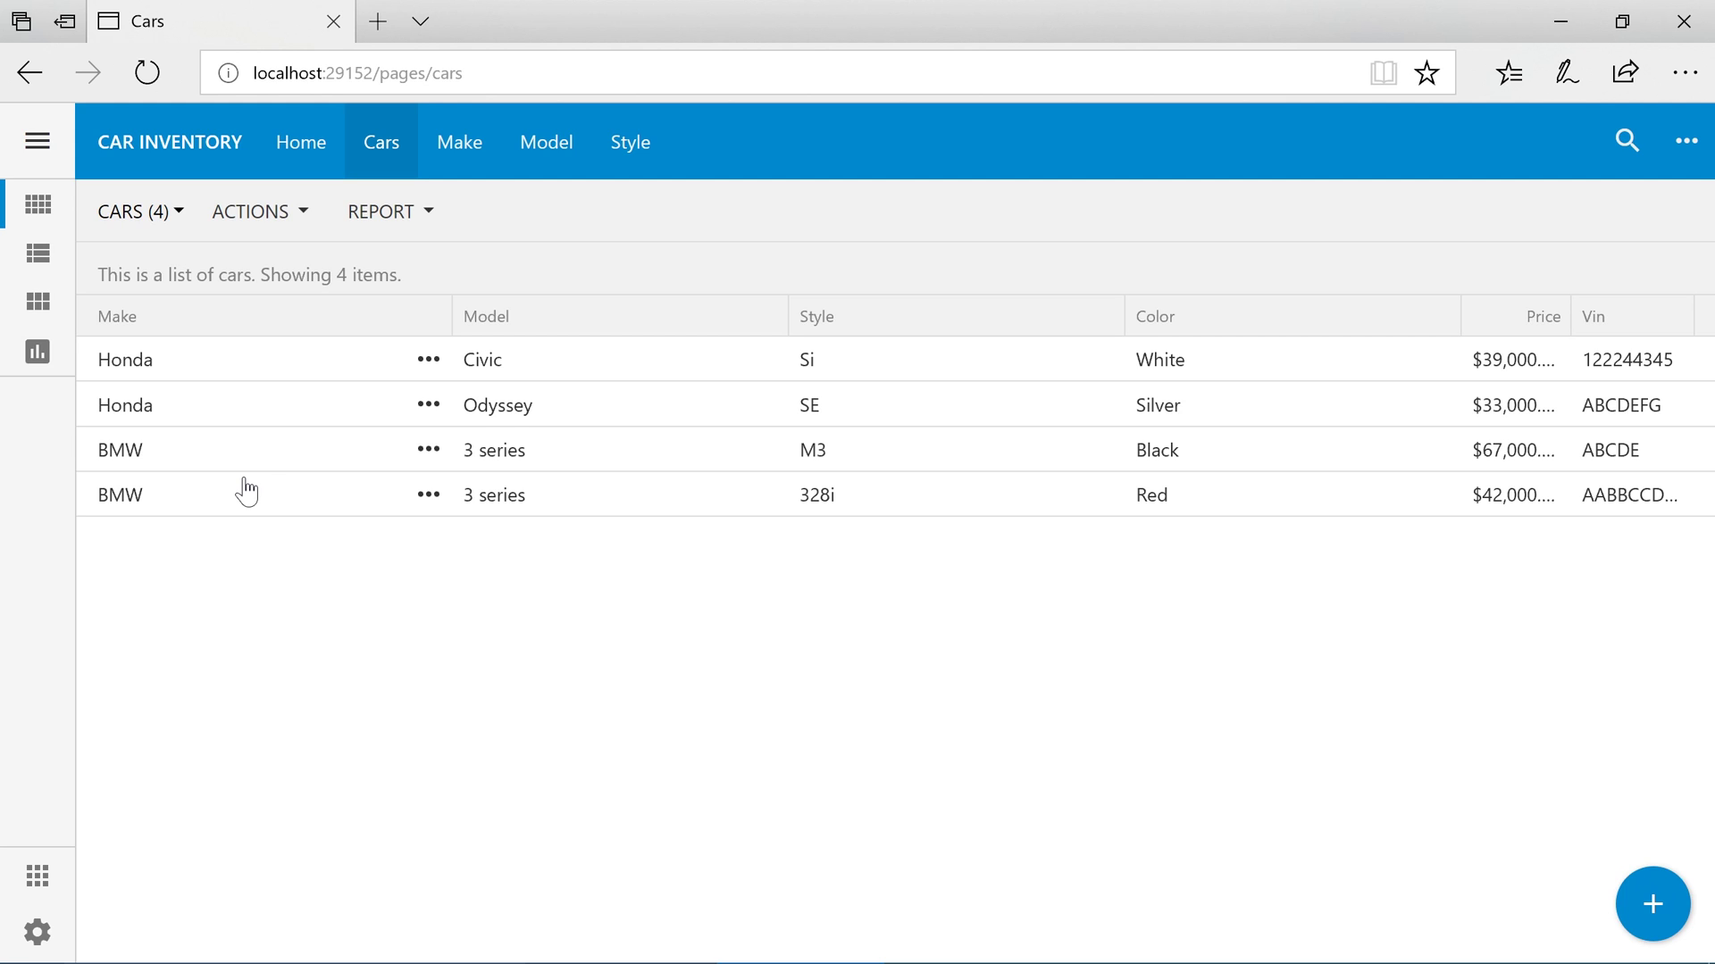
# Step: Start a new car and change its make from BMW to Honda
pyautogui.click(1650, 908)
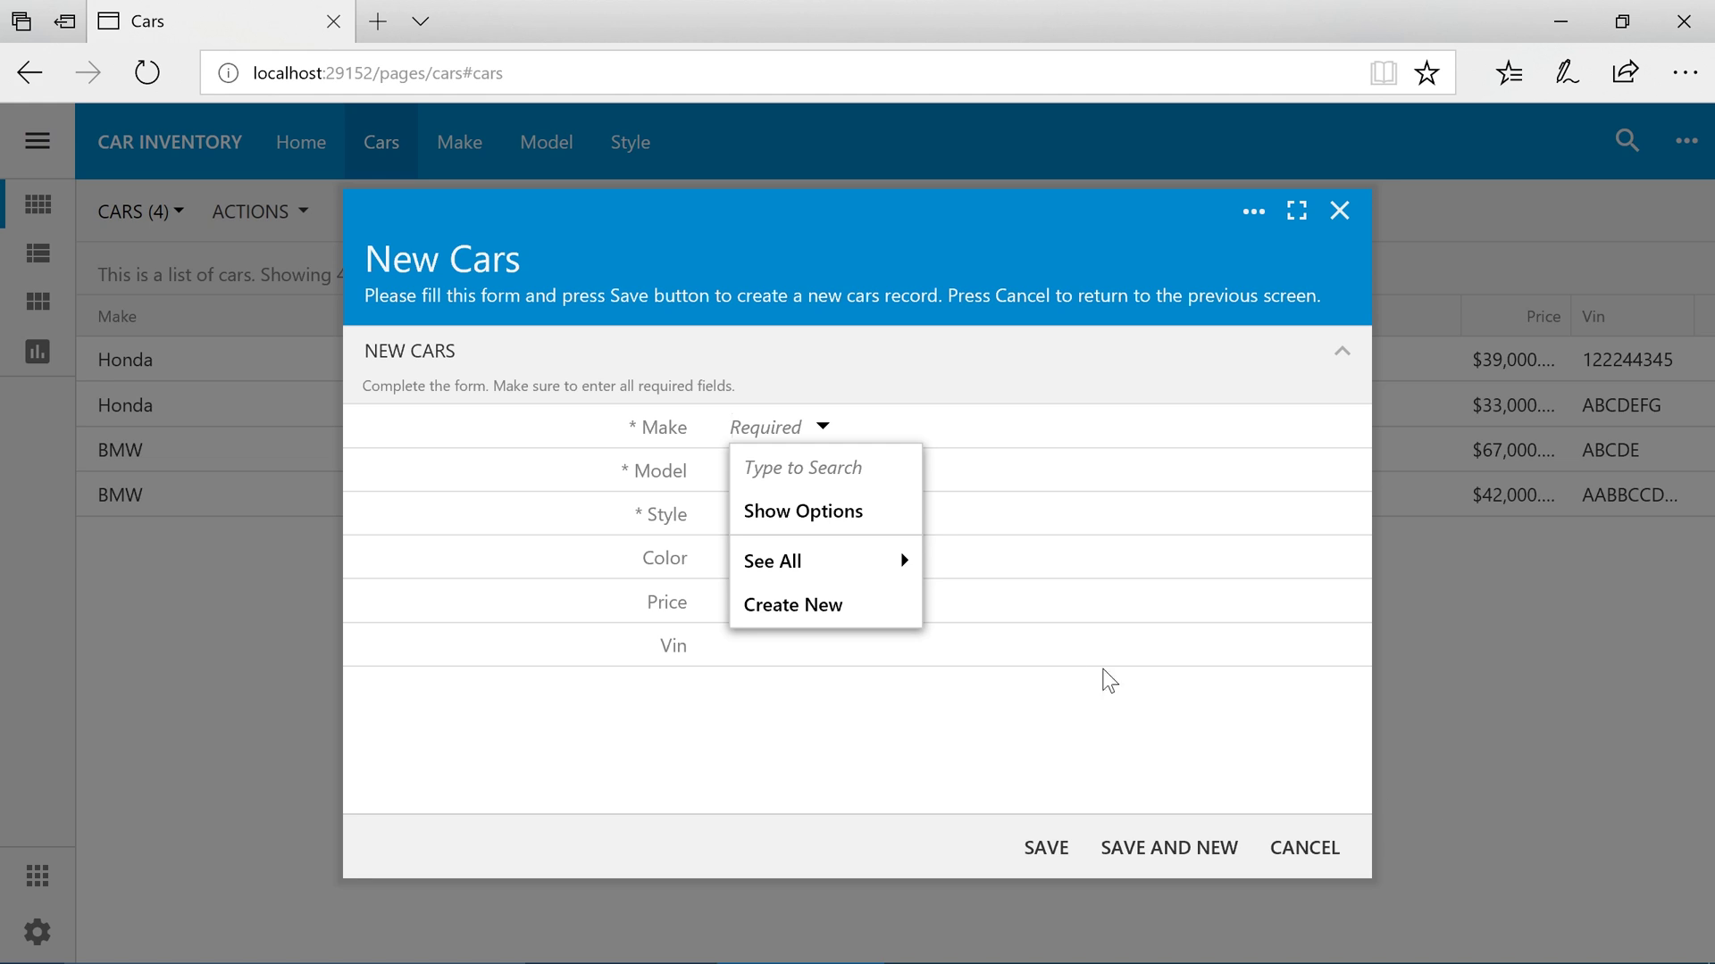
pyautogui.click(880, 509)
pyautogui.click(885, 516)
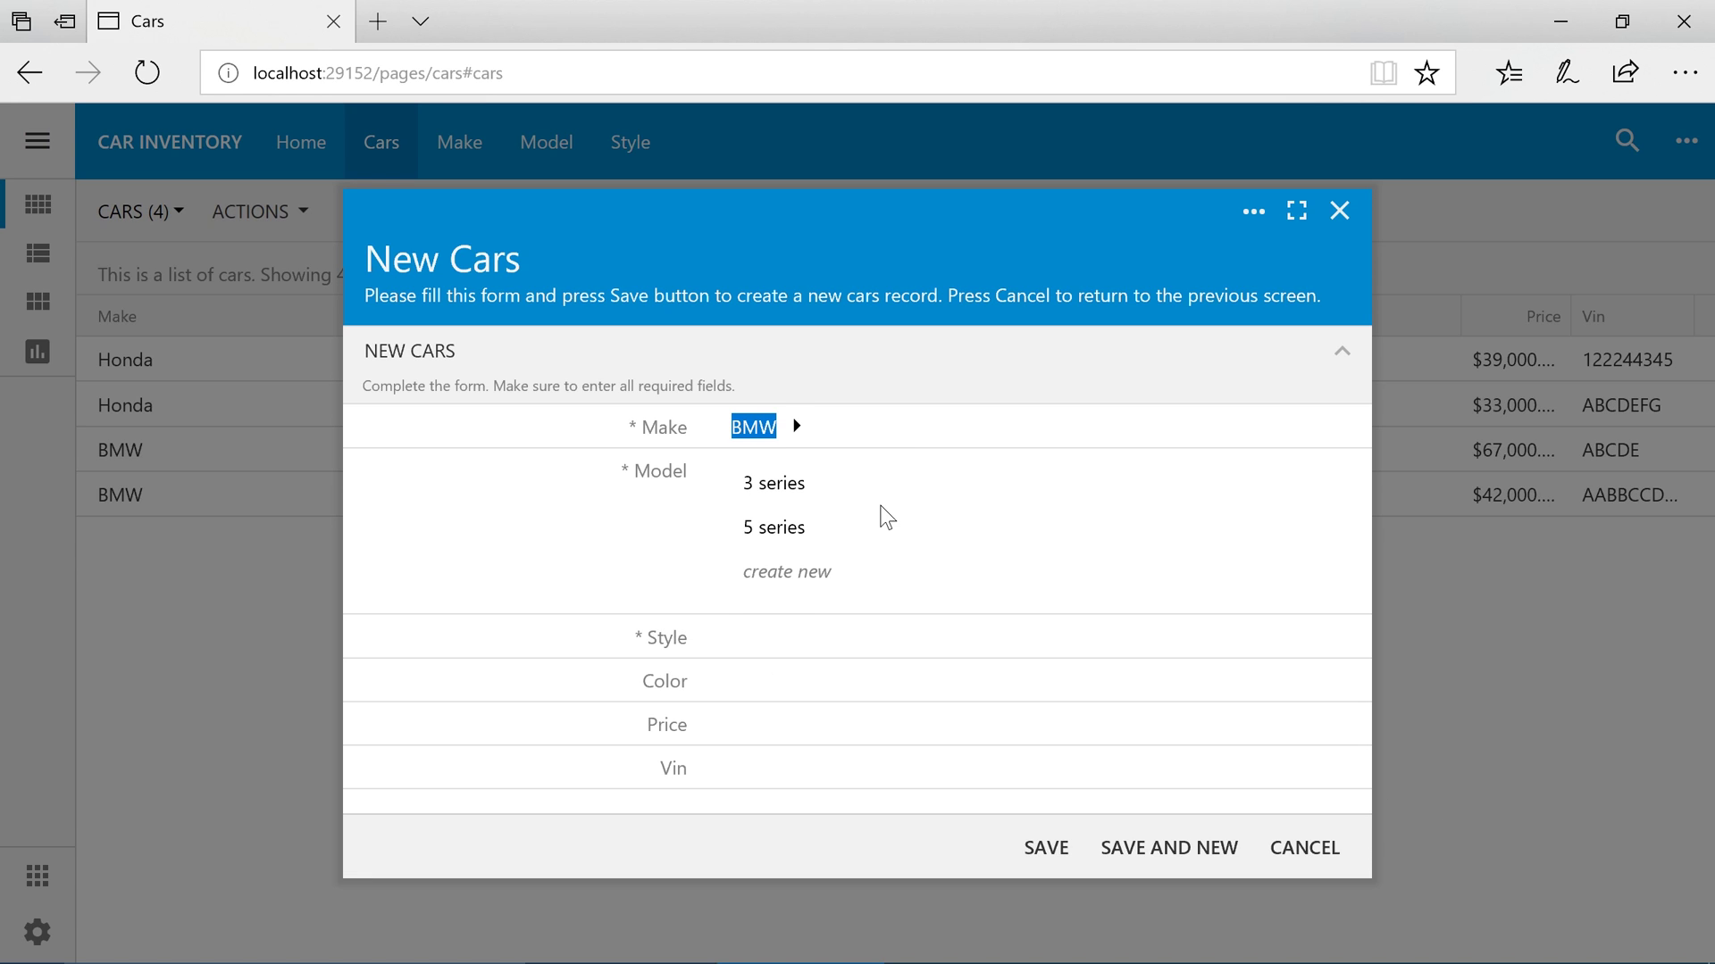
pyautogui.click(797, 428)
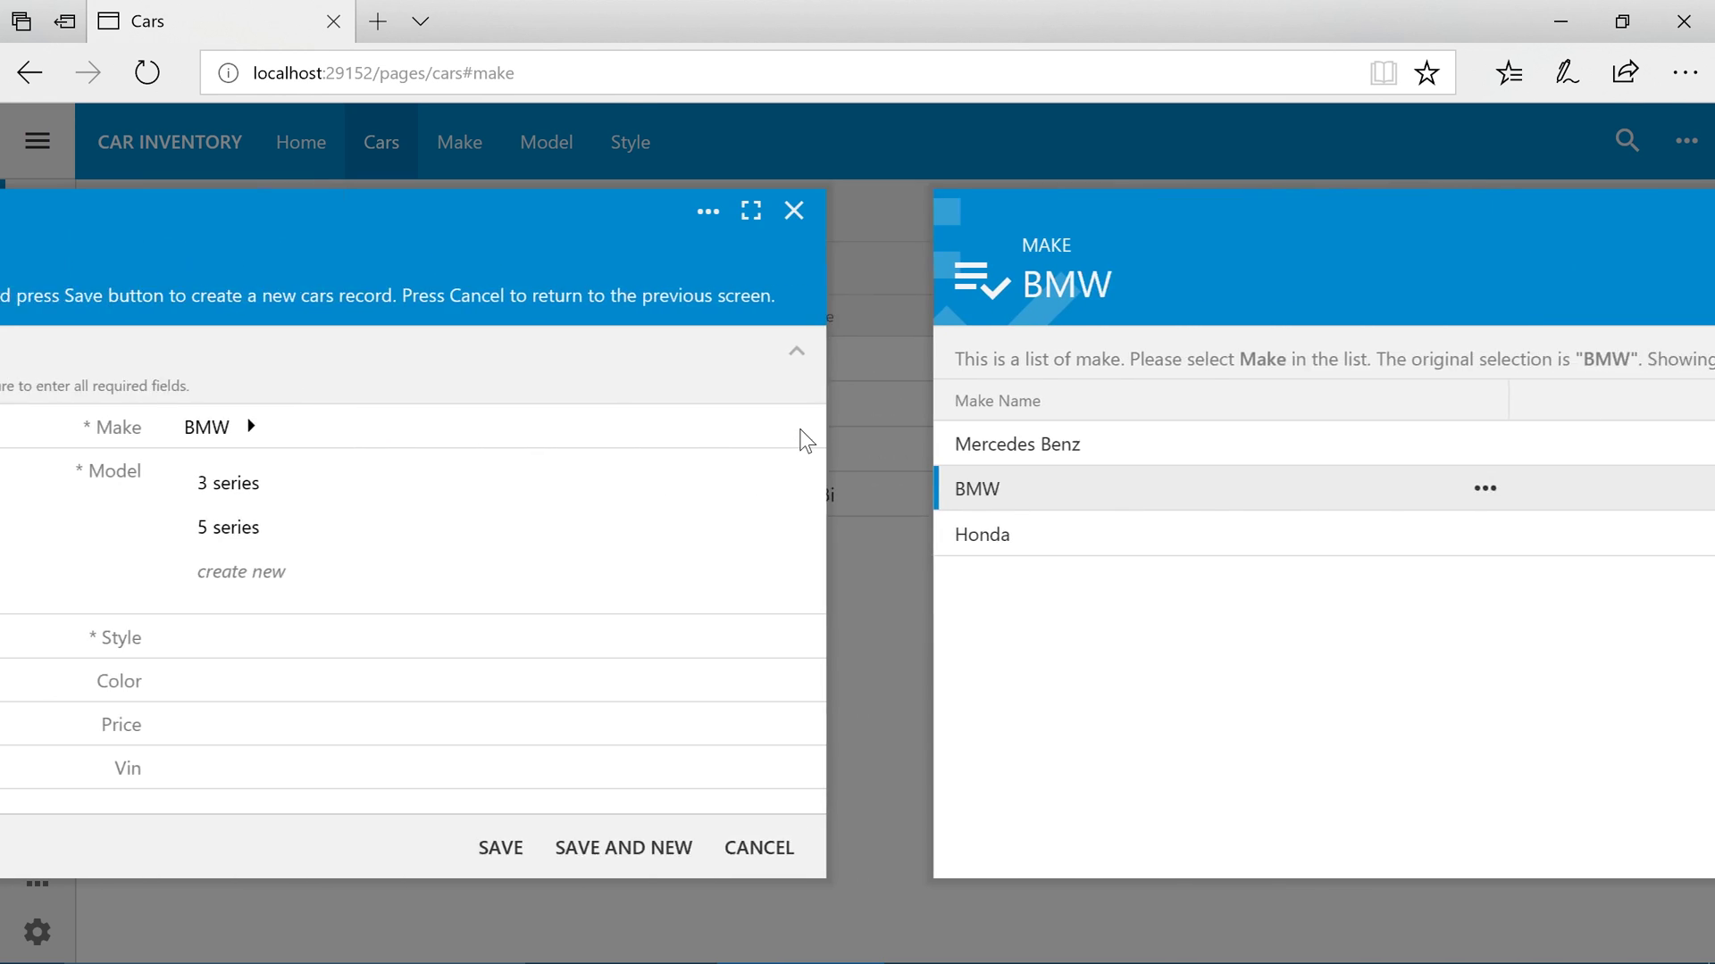
pyautogui.click(816, 543)
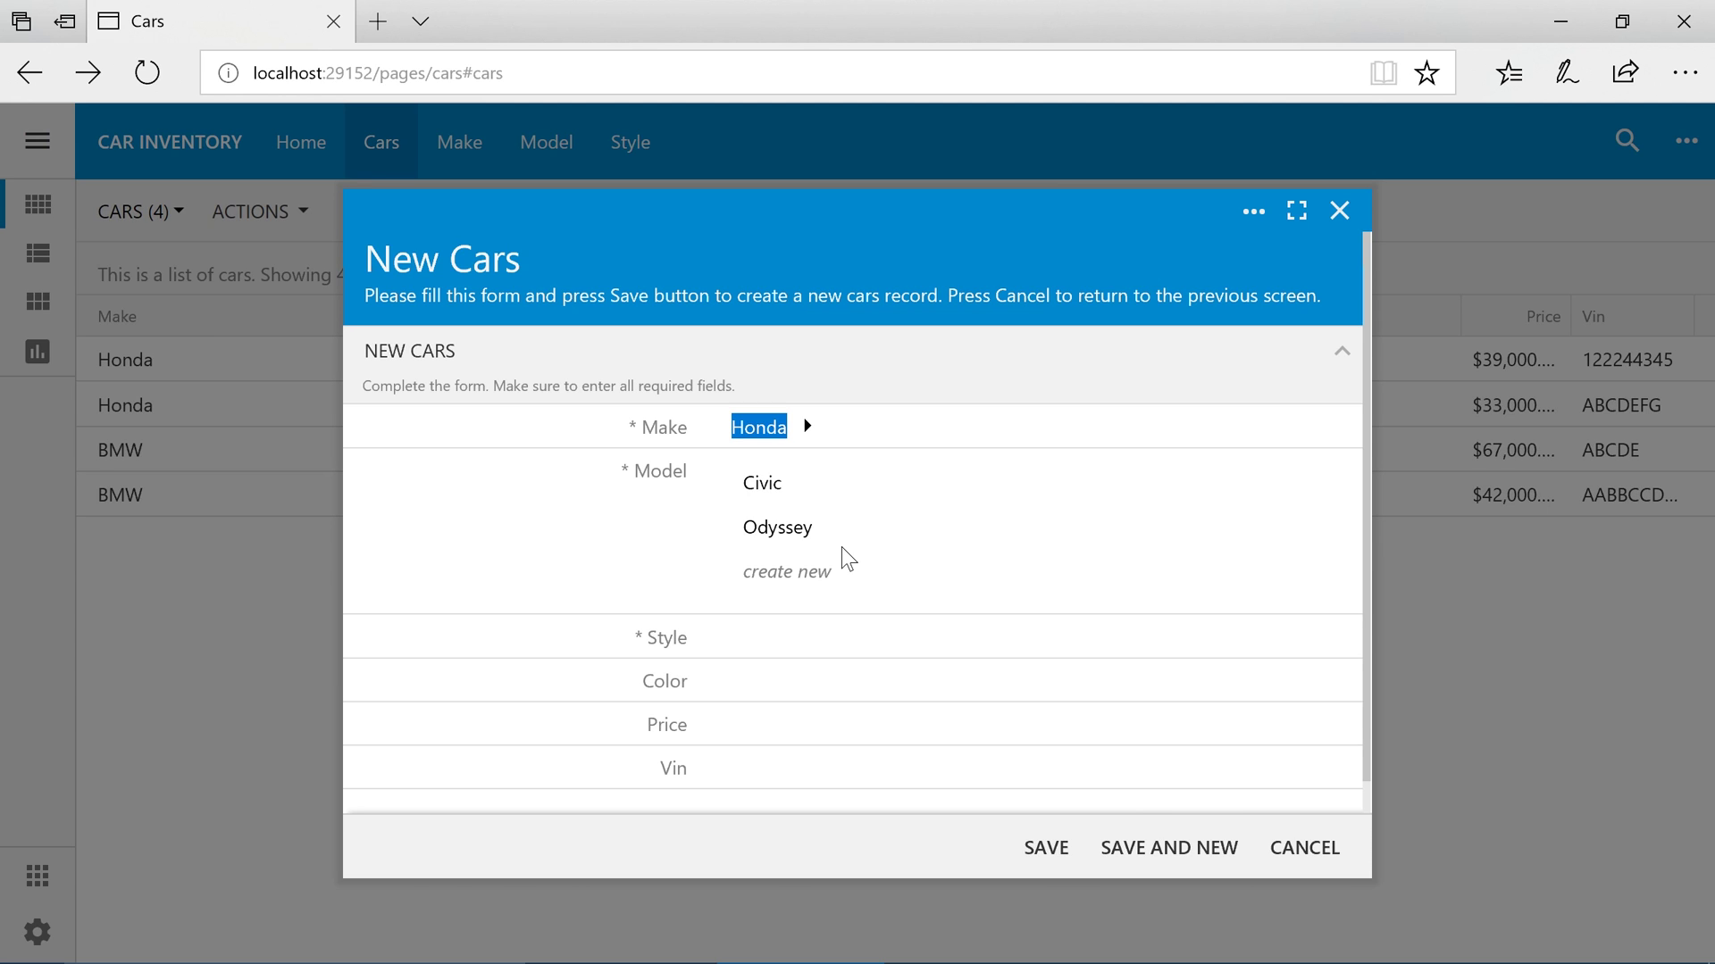
# Step: Choose Civic instead of Odyssey as the model and Si as the style
pyautogui.click(840, 545)
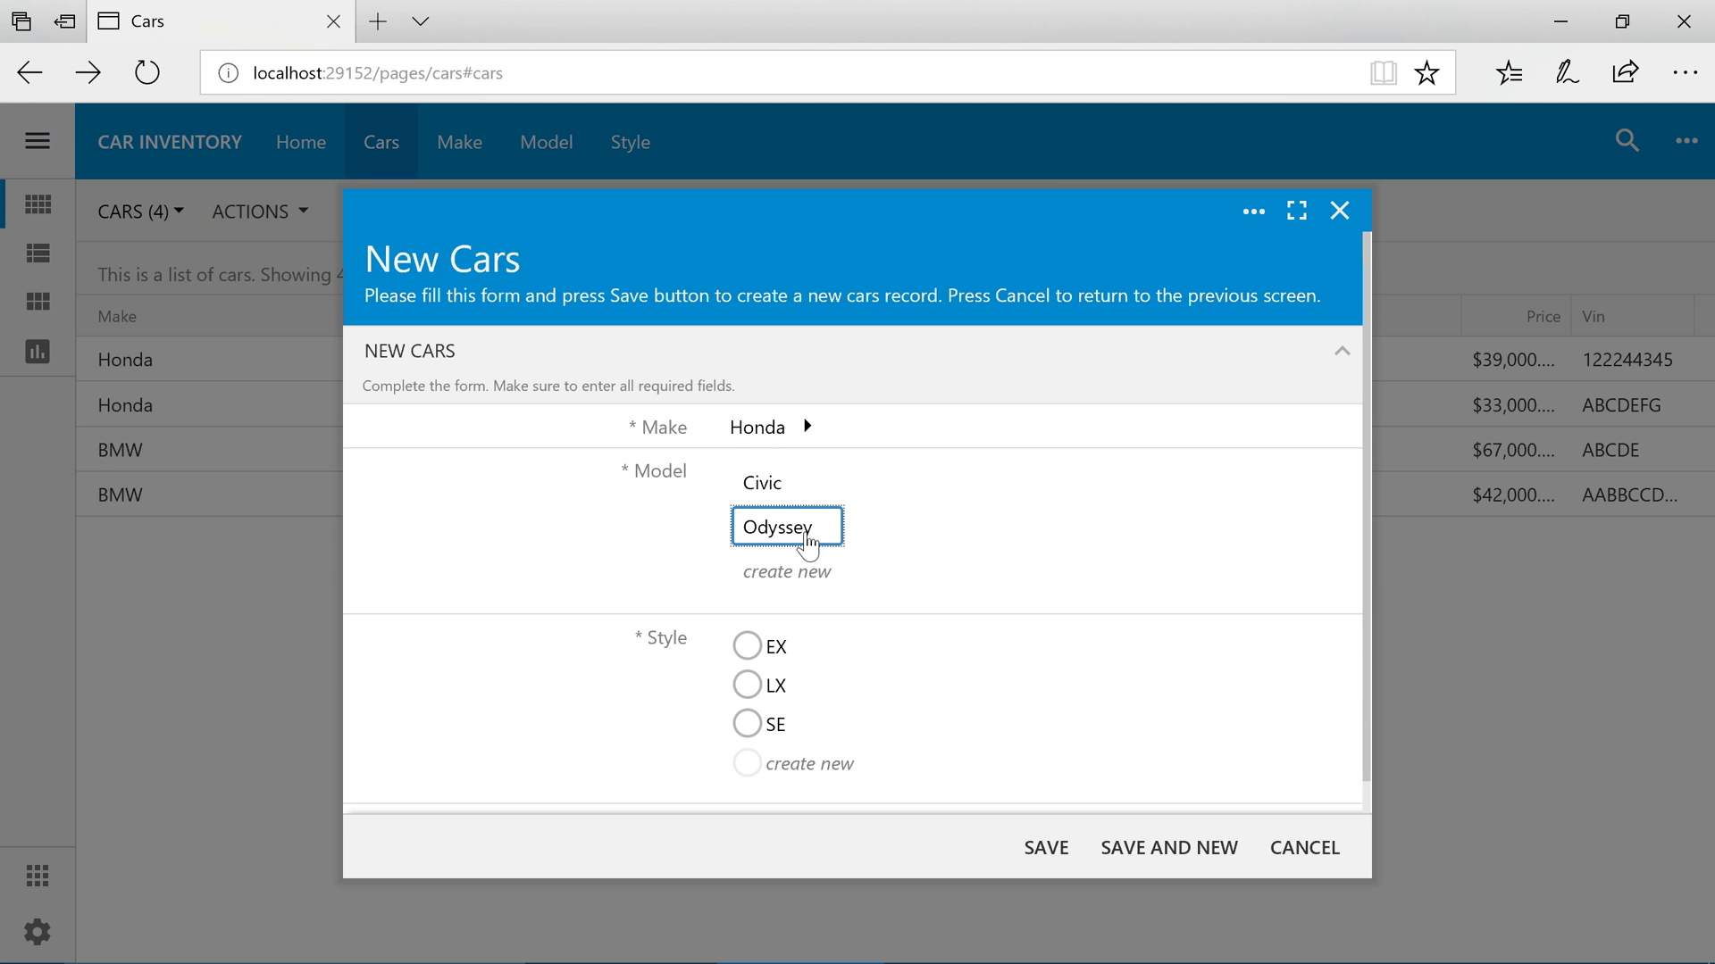
pyautogui.click(811, 501)
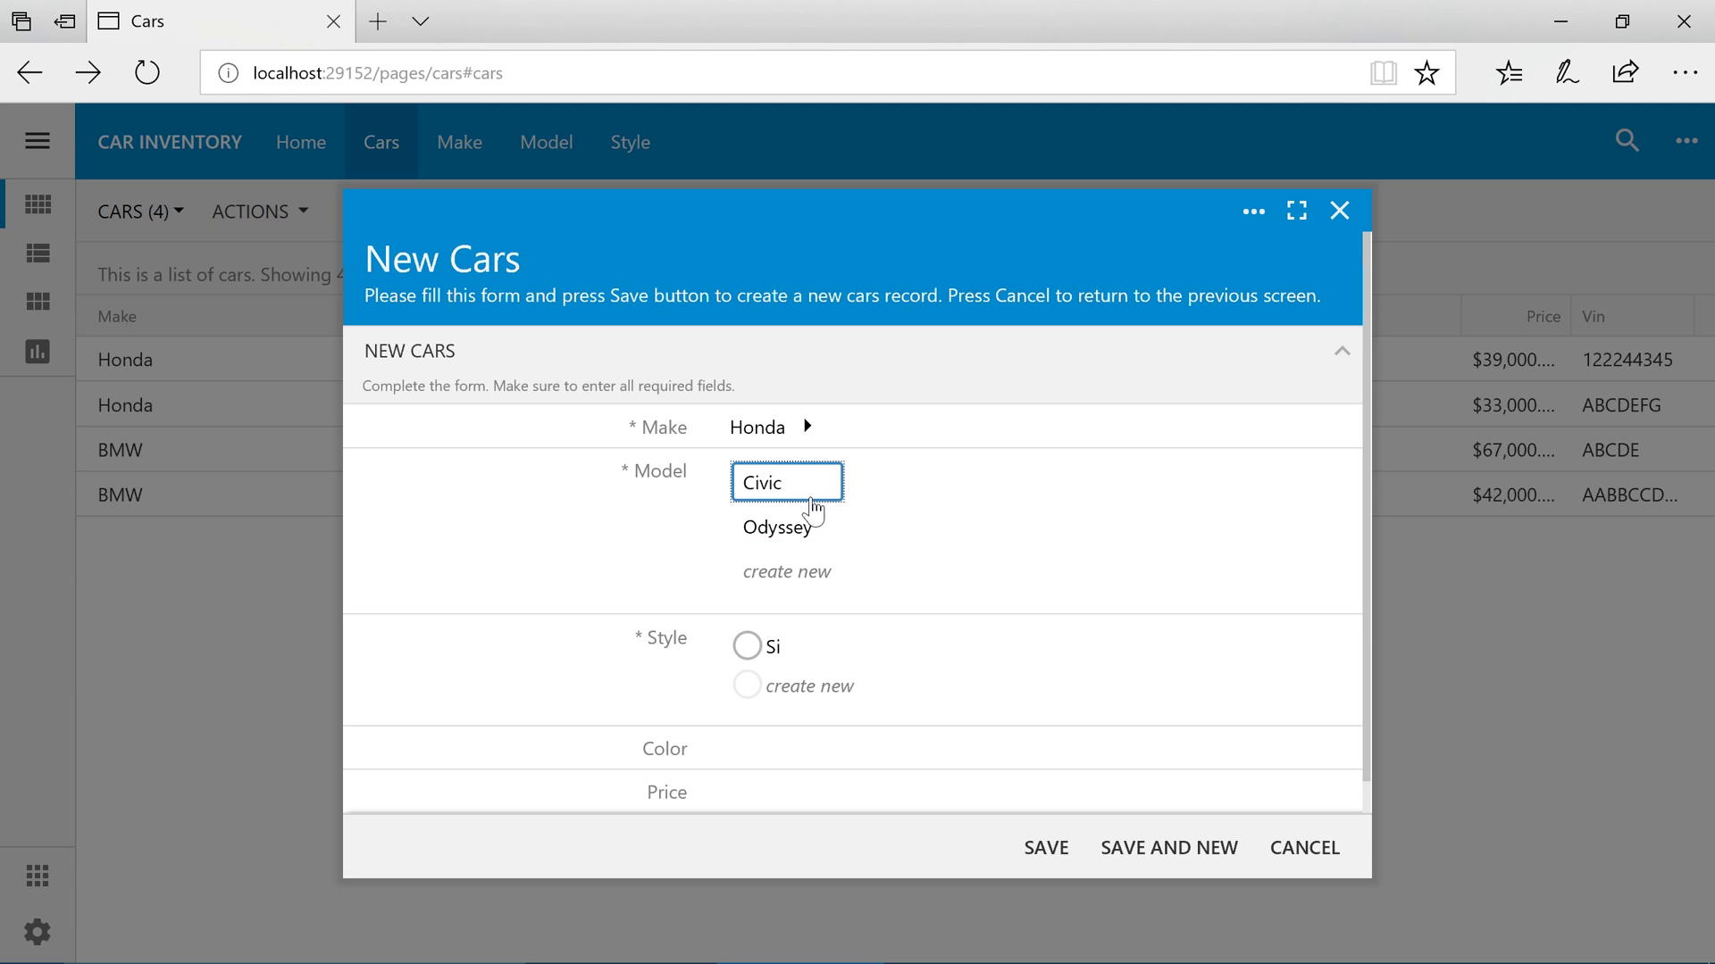
pyautogui.click(768, 656)
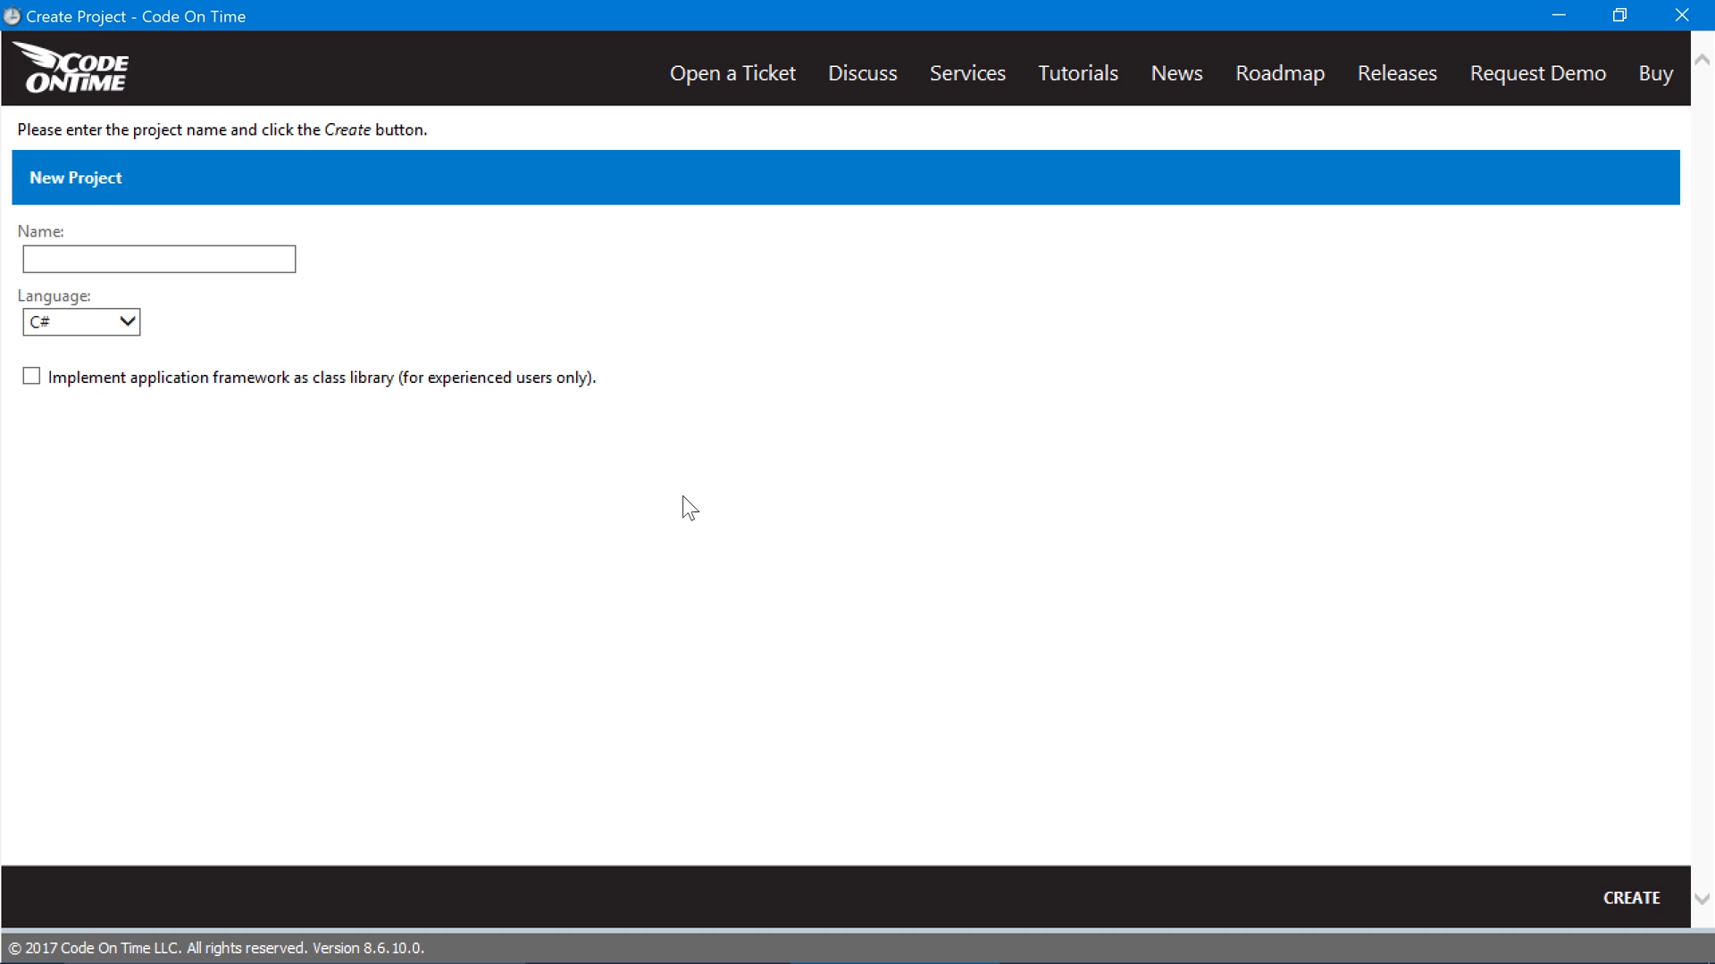
# Step: Create a C# project named CarInventory
pyautogui.click(268, 260)
pyautogui.write('CarInventory')
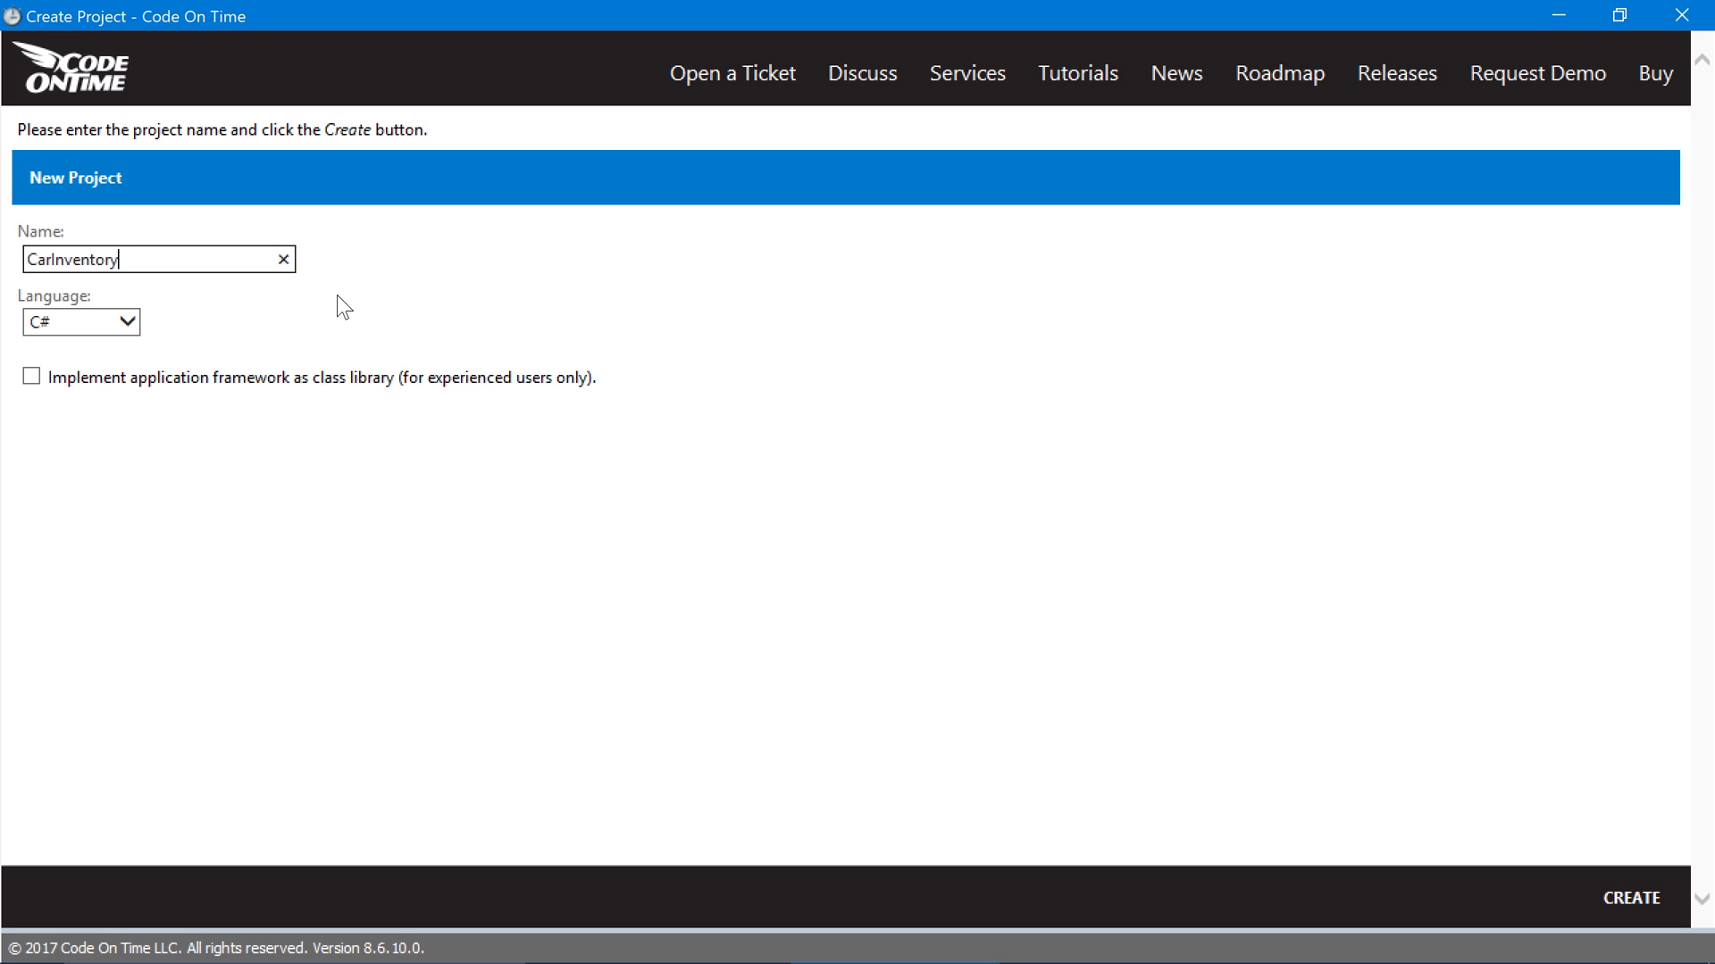
pyautogui.click(1627, 898)
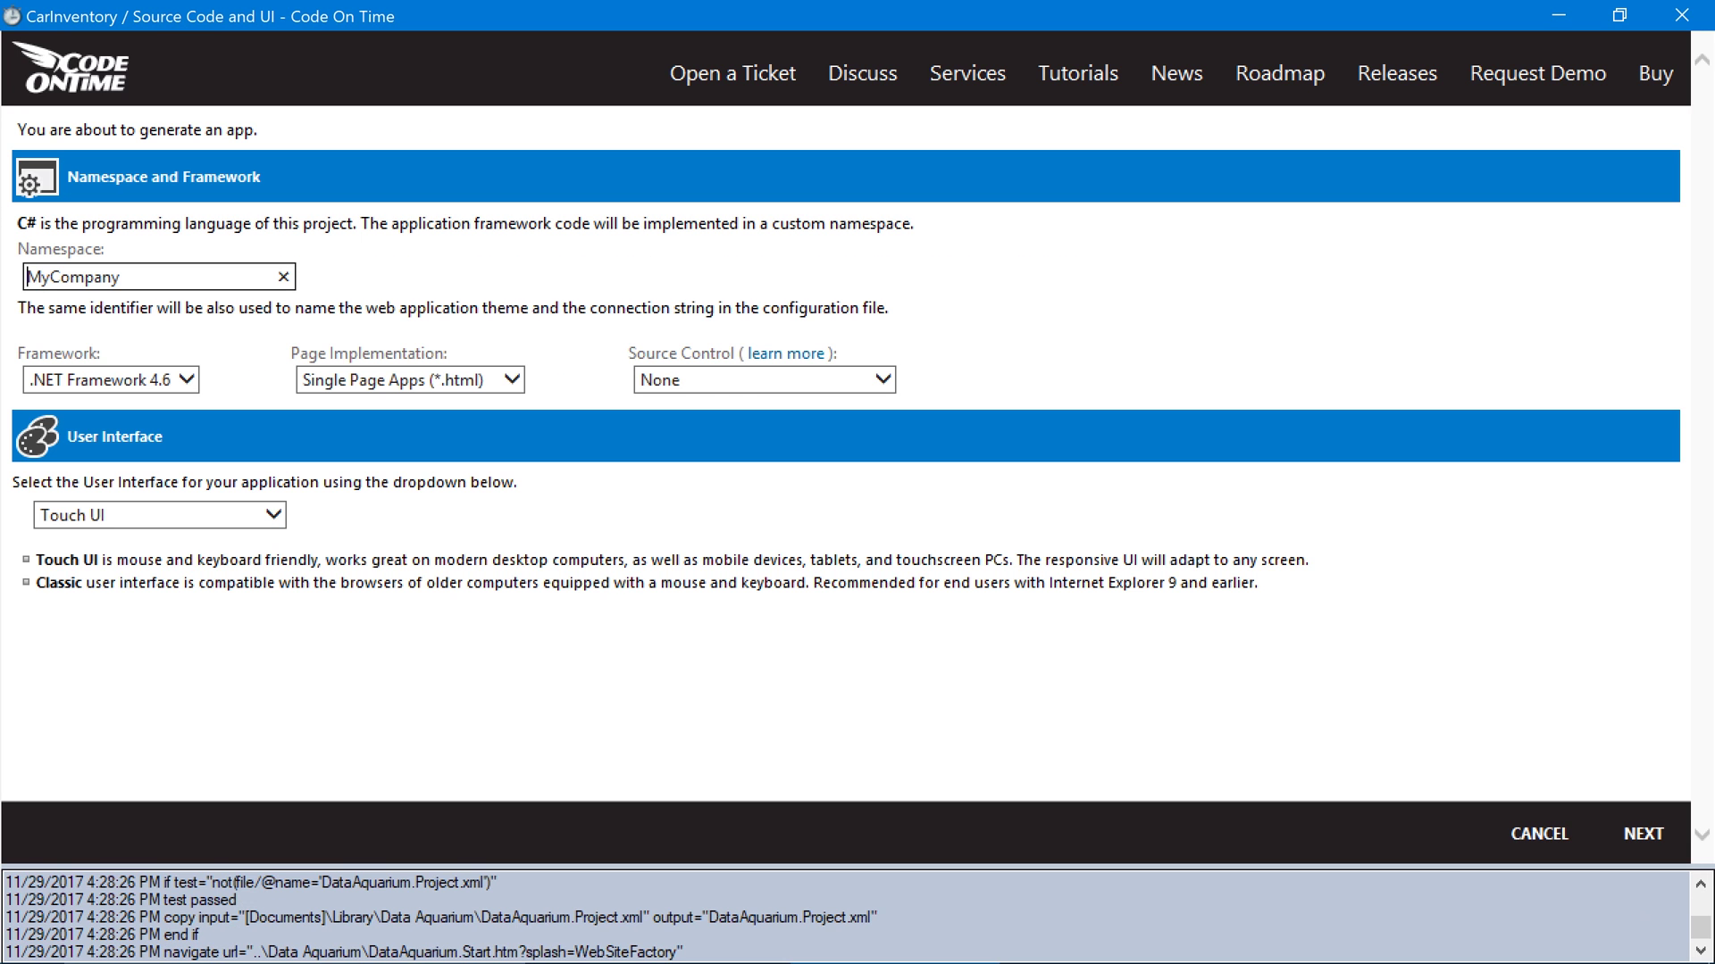
# Step: Set the SQL Server connection to the Cars database, test it successfully, and continue to Data Model
pyautogui.click(1639, 834)
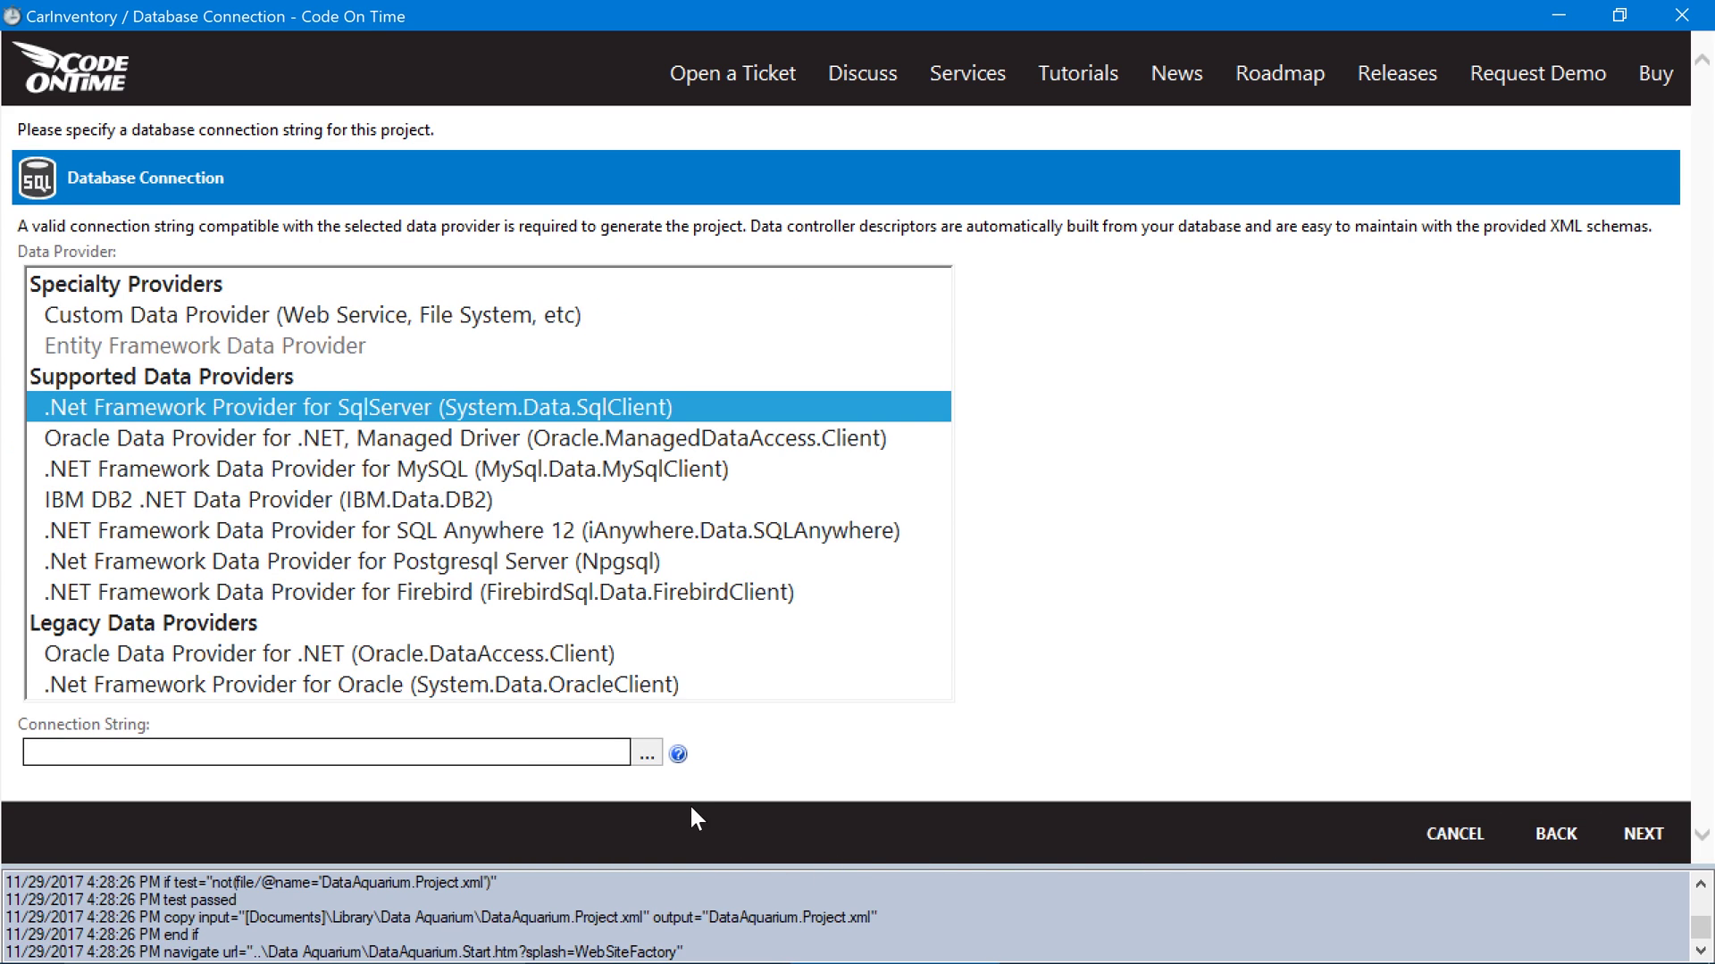
pyautogui.click(648, 754)
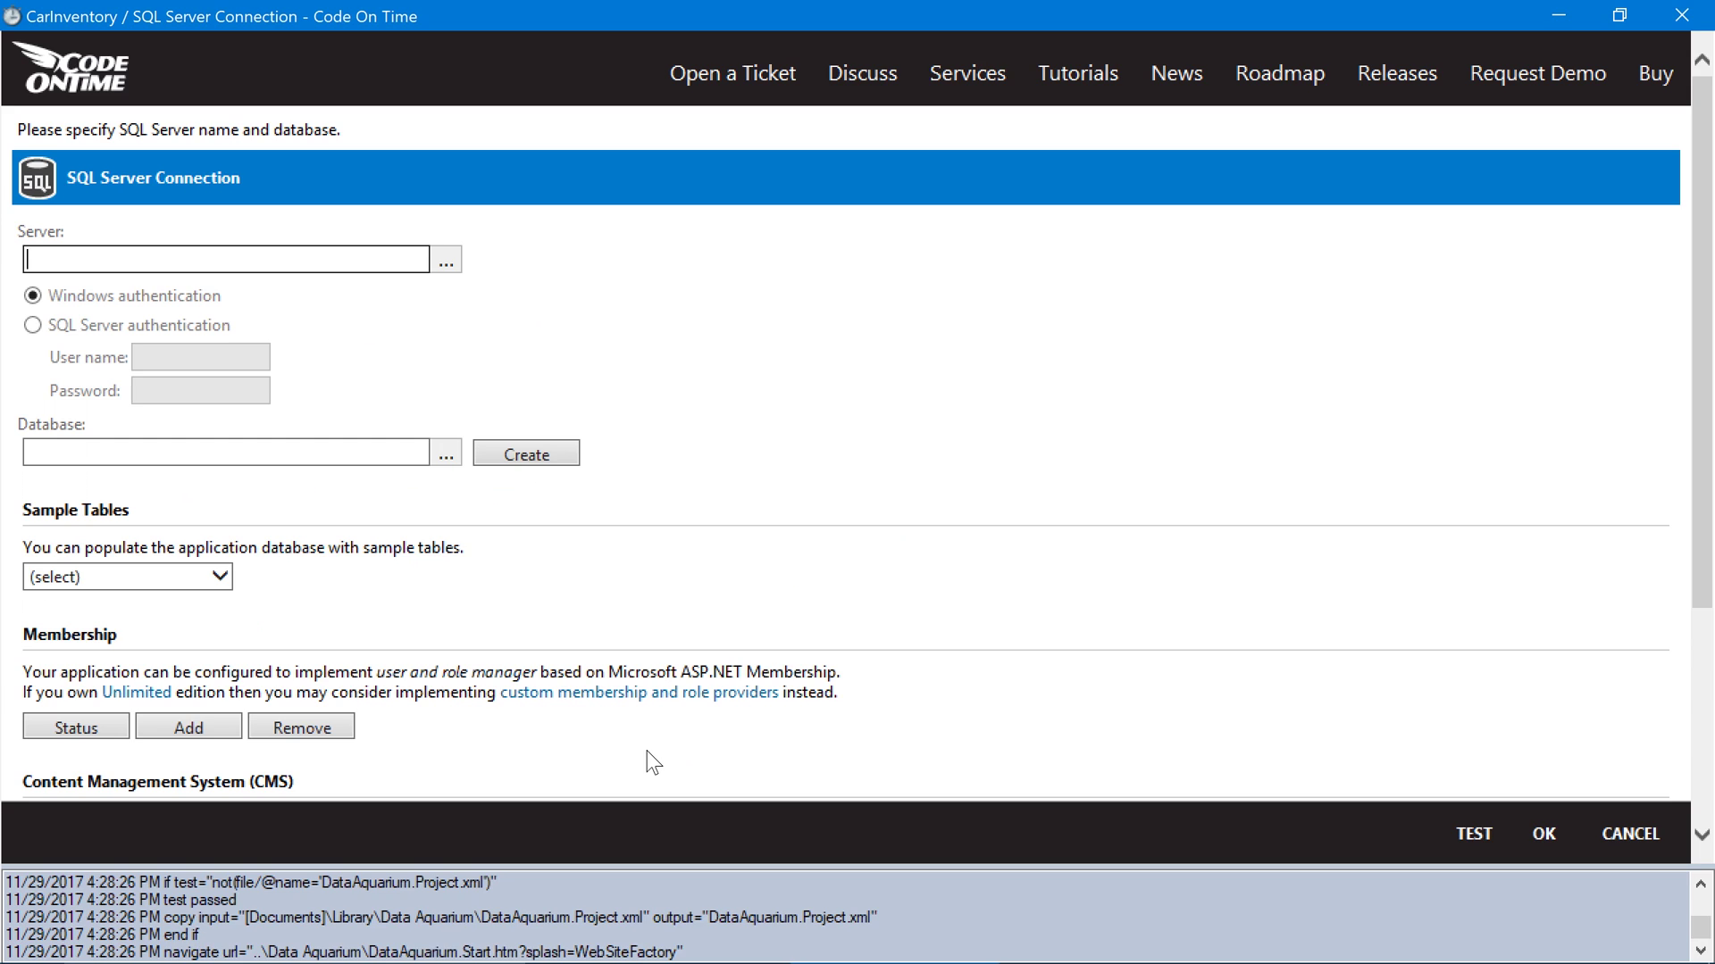
pyautogui.click(421, 453)
pyautogui.write('Cars')
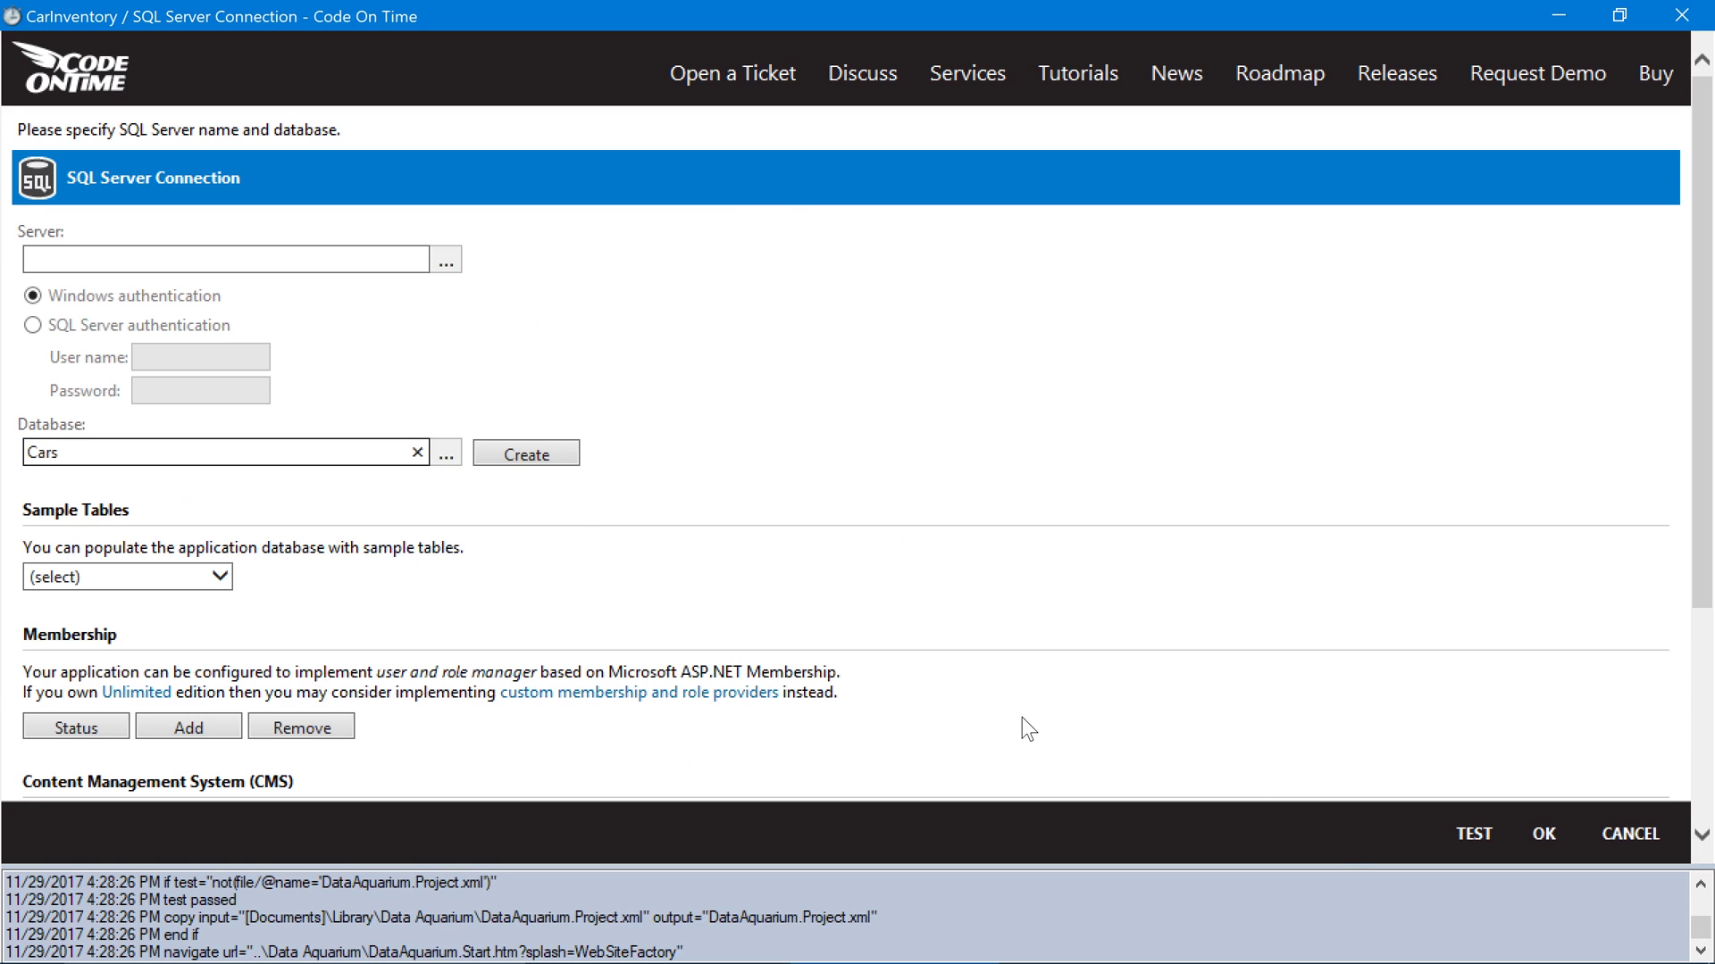
pyautogui.click(1457, 830)
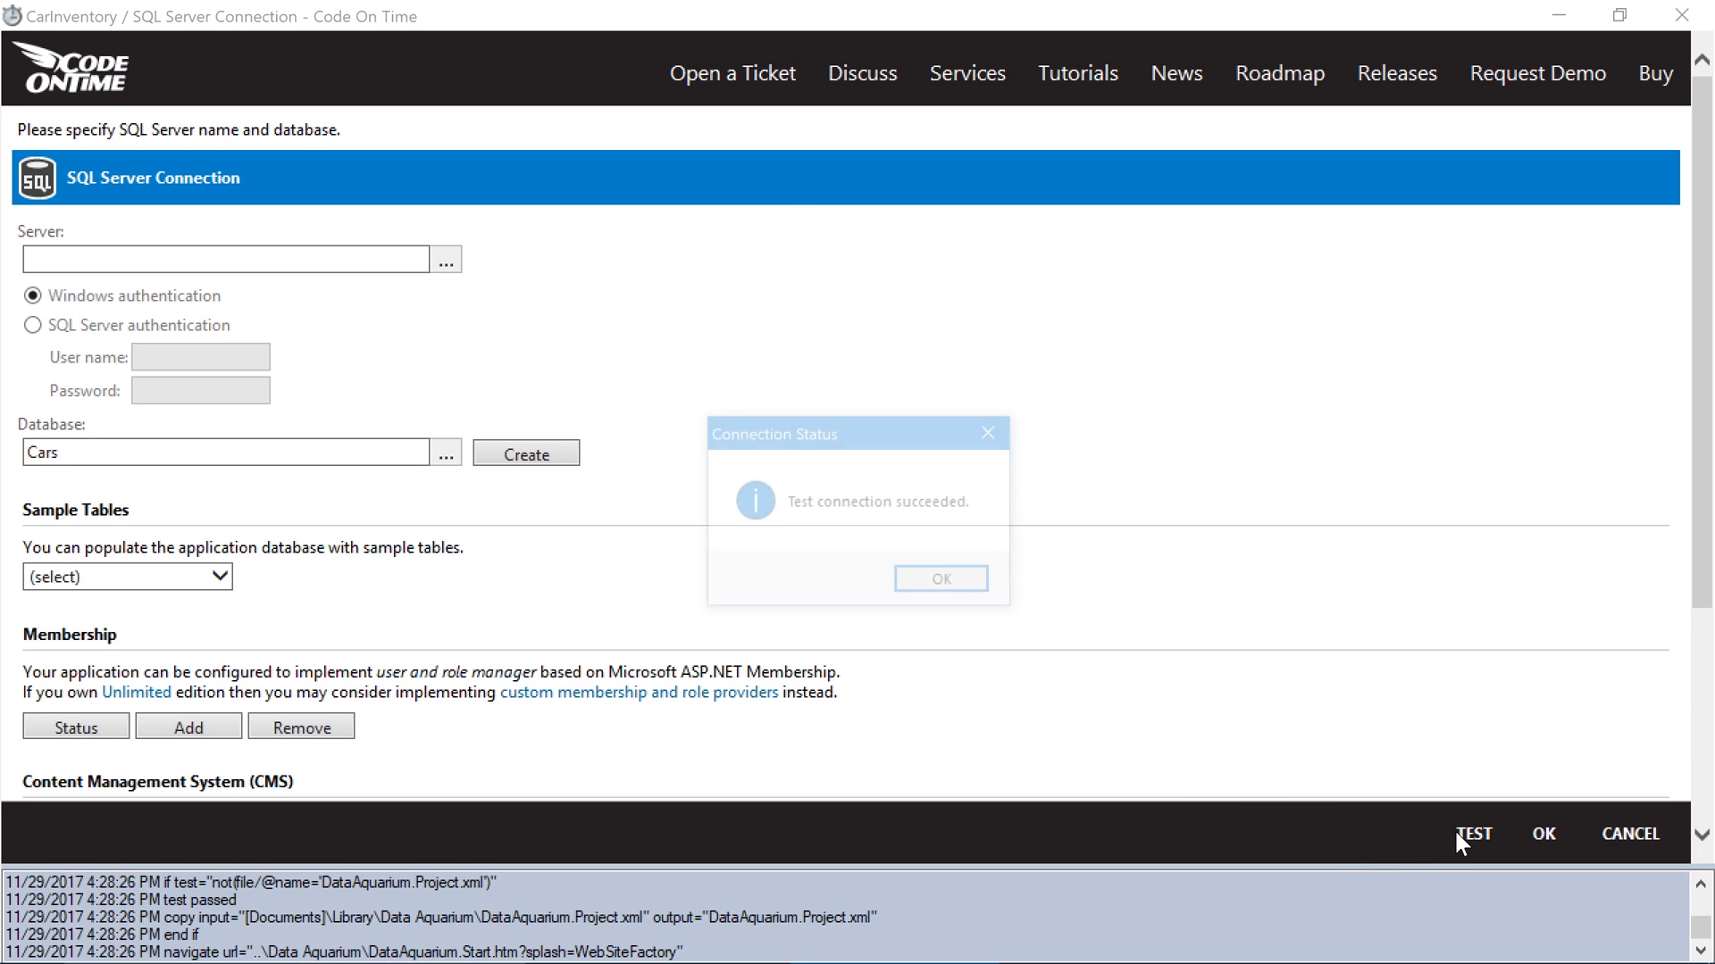
pyautogui.click(914, 587)
pyautogui.click(1543, 835)
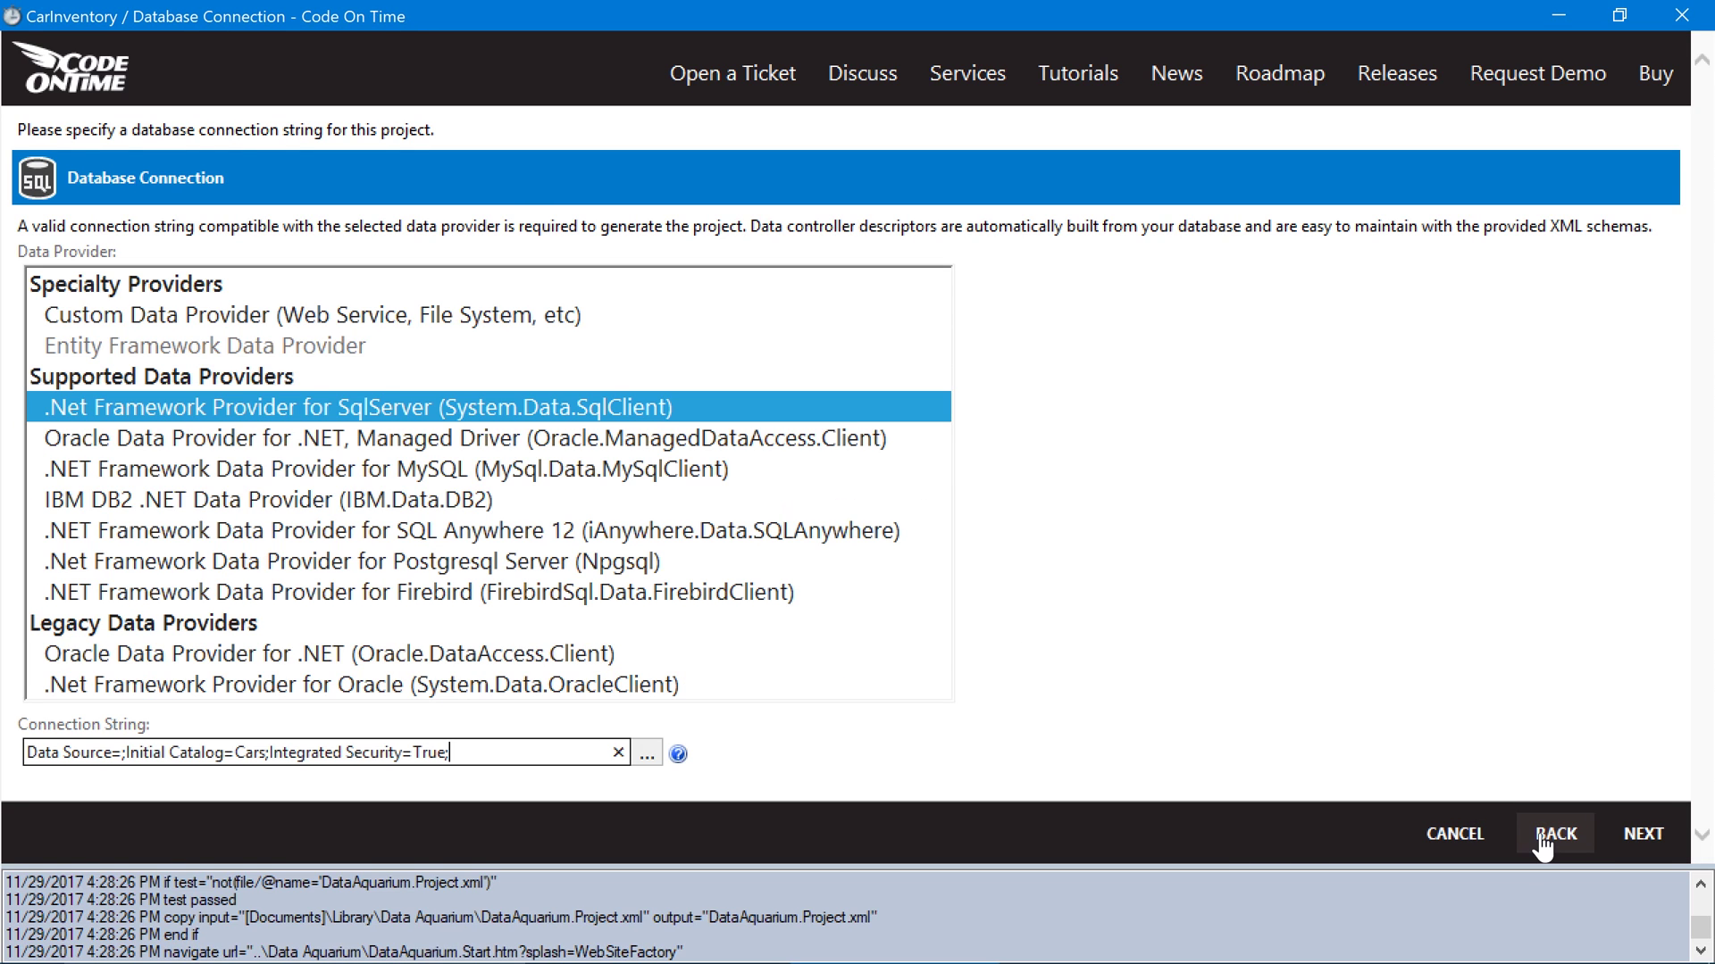
pyautogui.click(1637, 834)
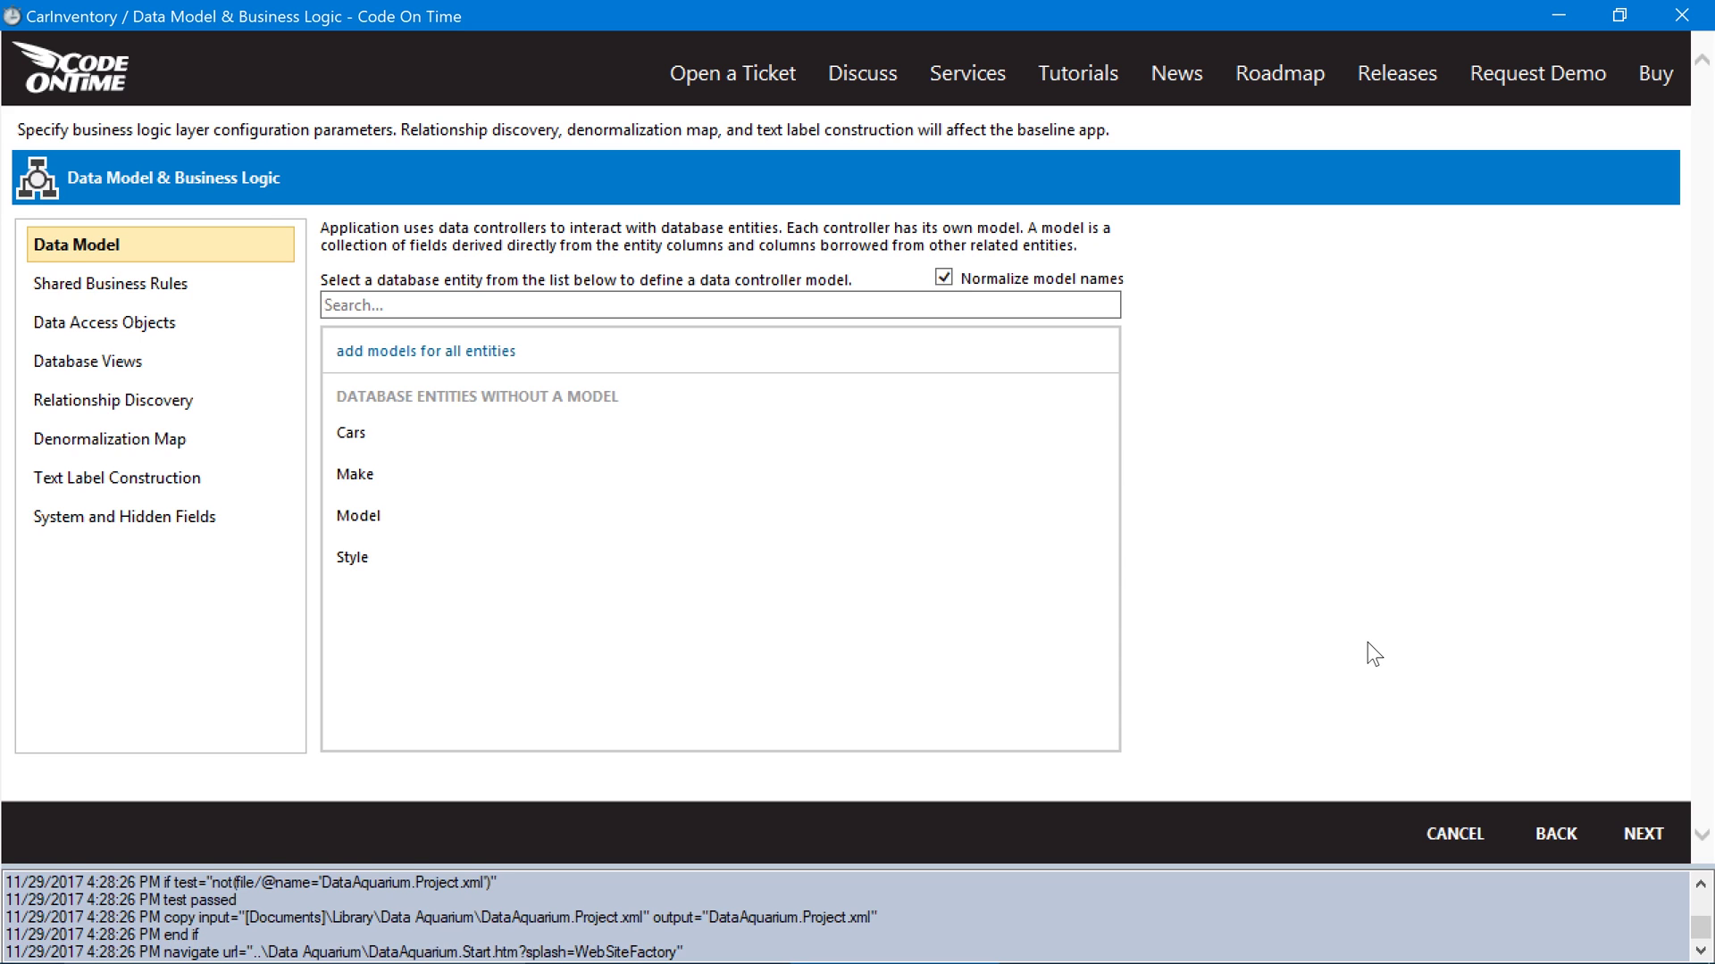
# Step: Open the Cars entity in Model Builder and inspect its Make, Model and Style joins
pyautogui.click(1034, 433)
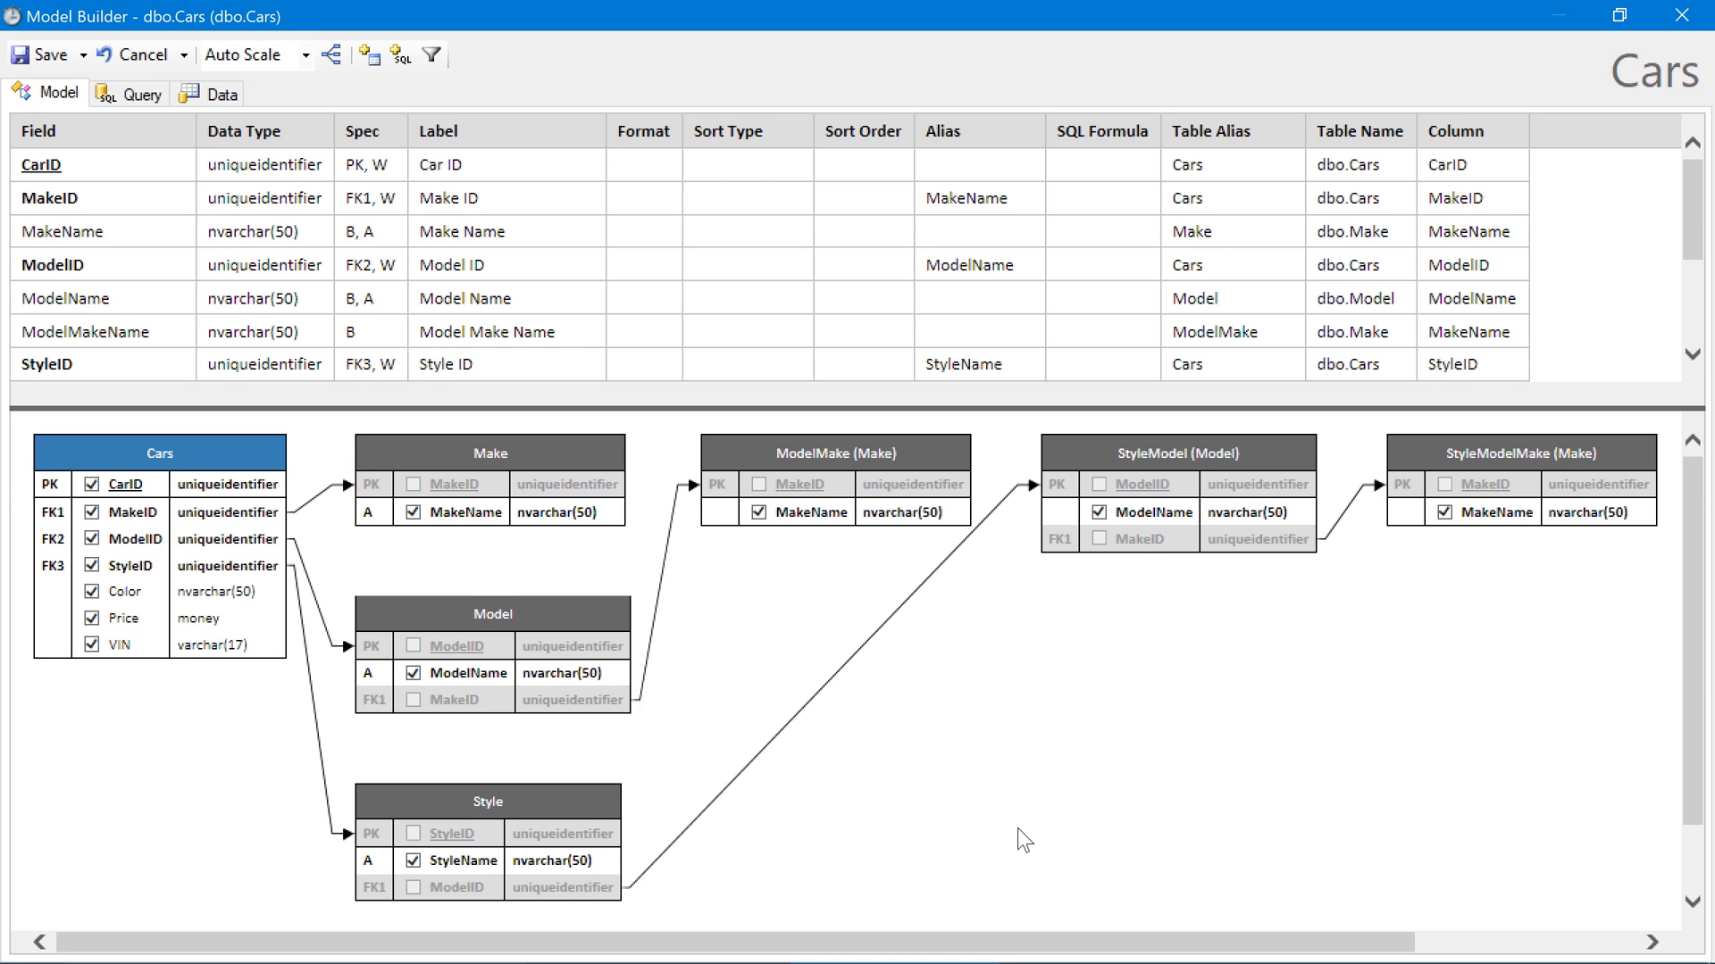
pyautogui.moveTo(619, 455)
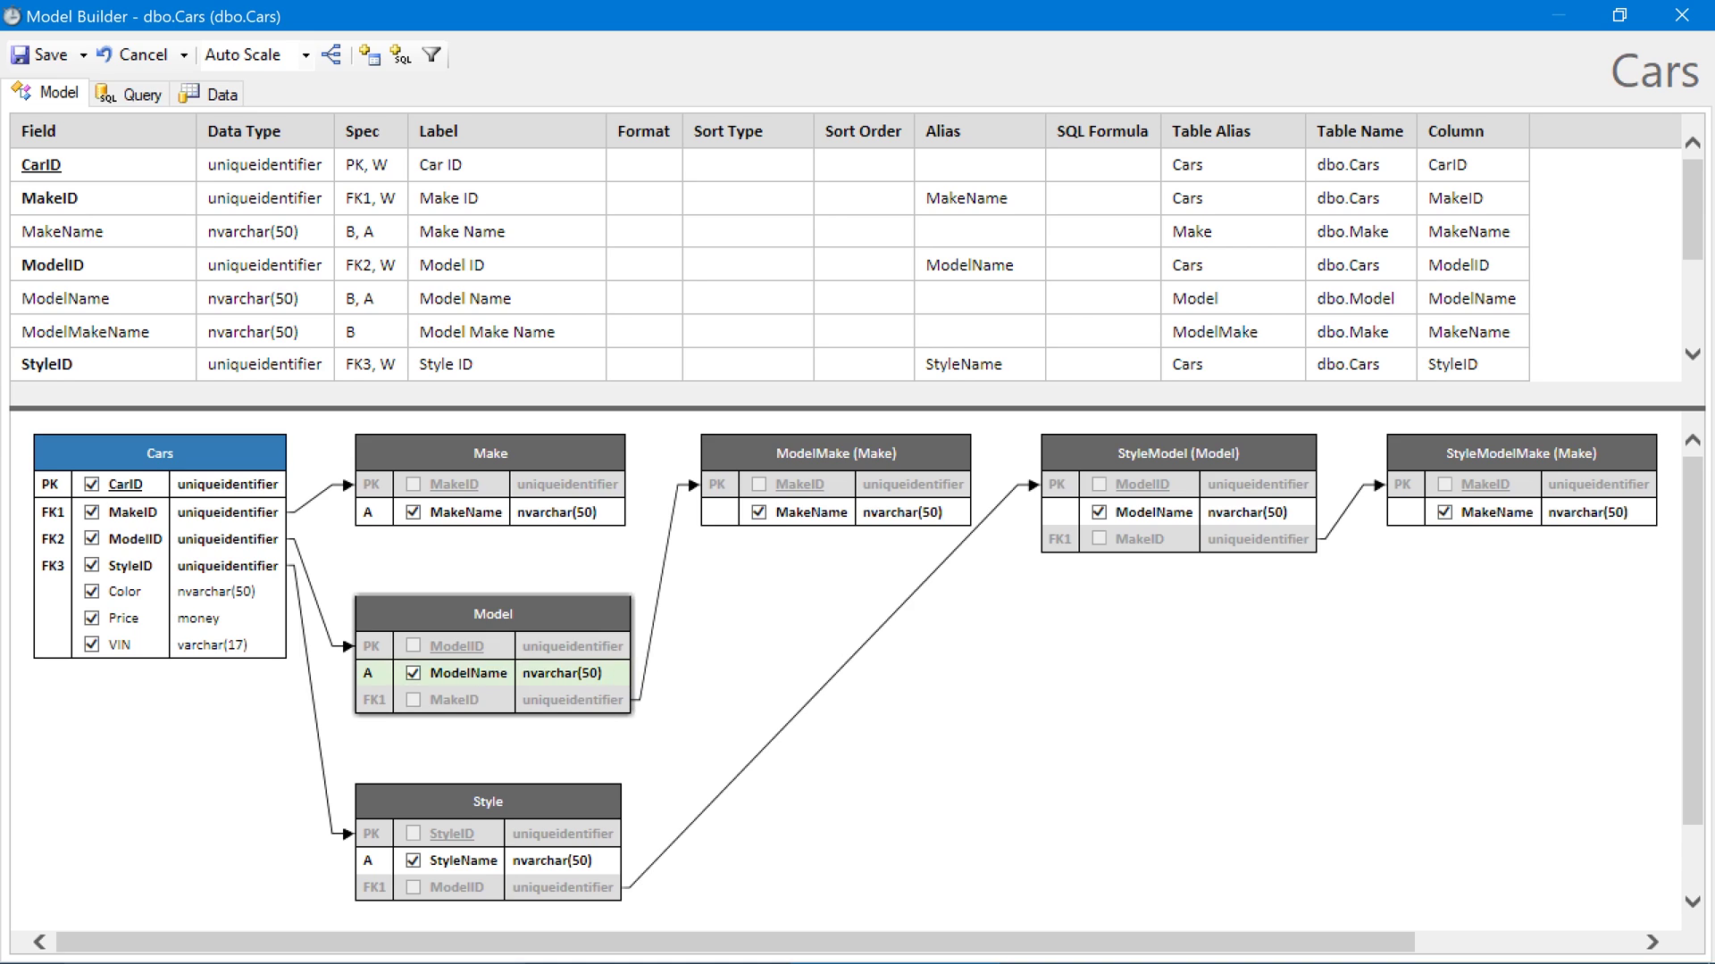
pyautogui.moveTo(815, 525)
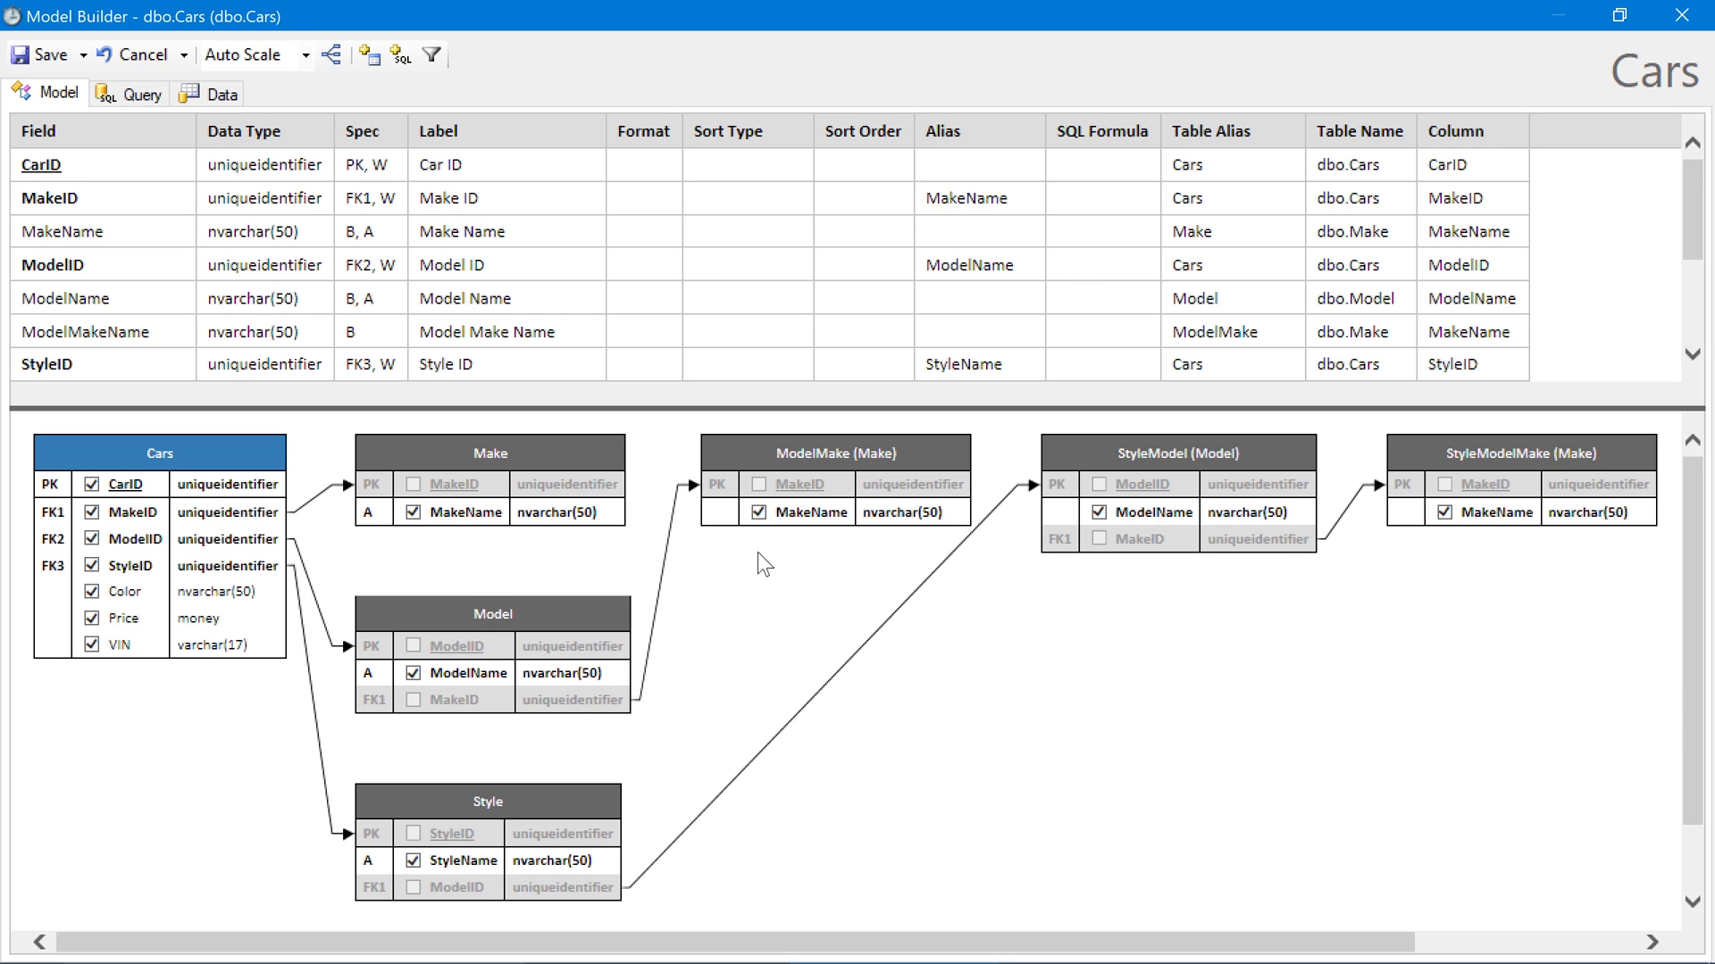
# Step: Delete the ModelMake, StyleModelMake and StyleModel tables from the Cars model
pyautogui.rightClick(779, 452)
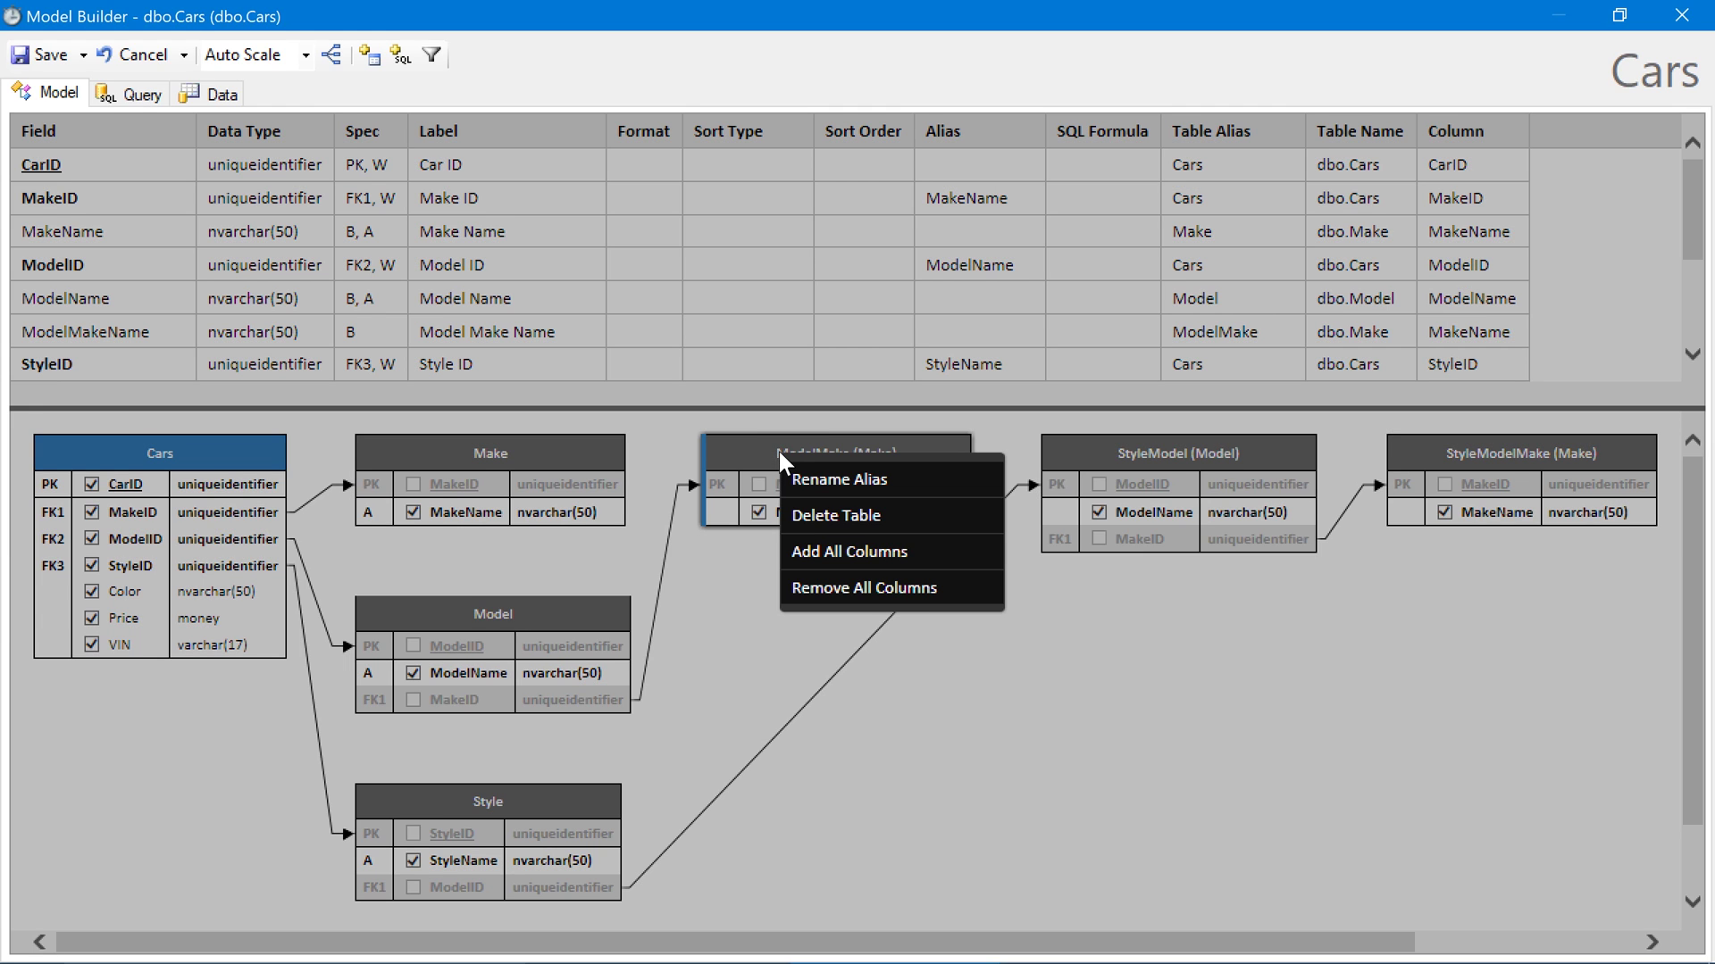
pyautogui.click(831, 517)
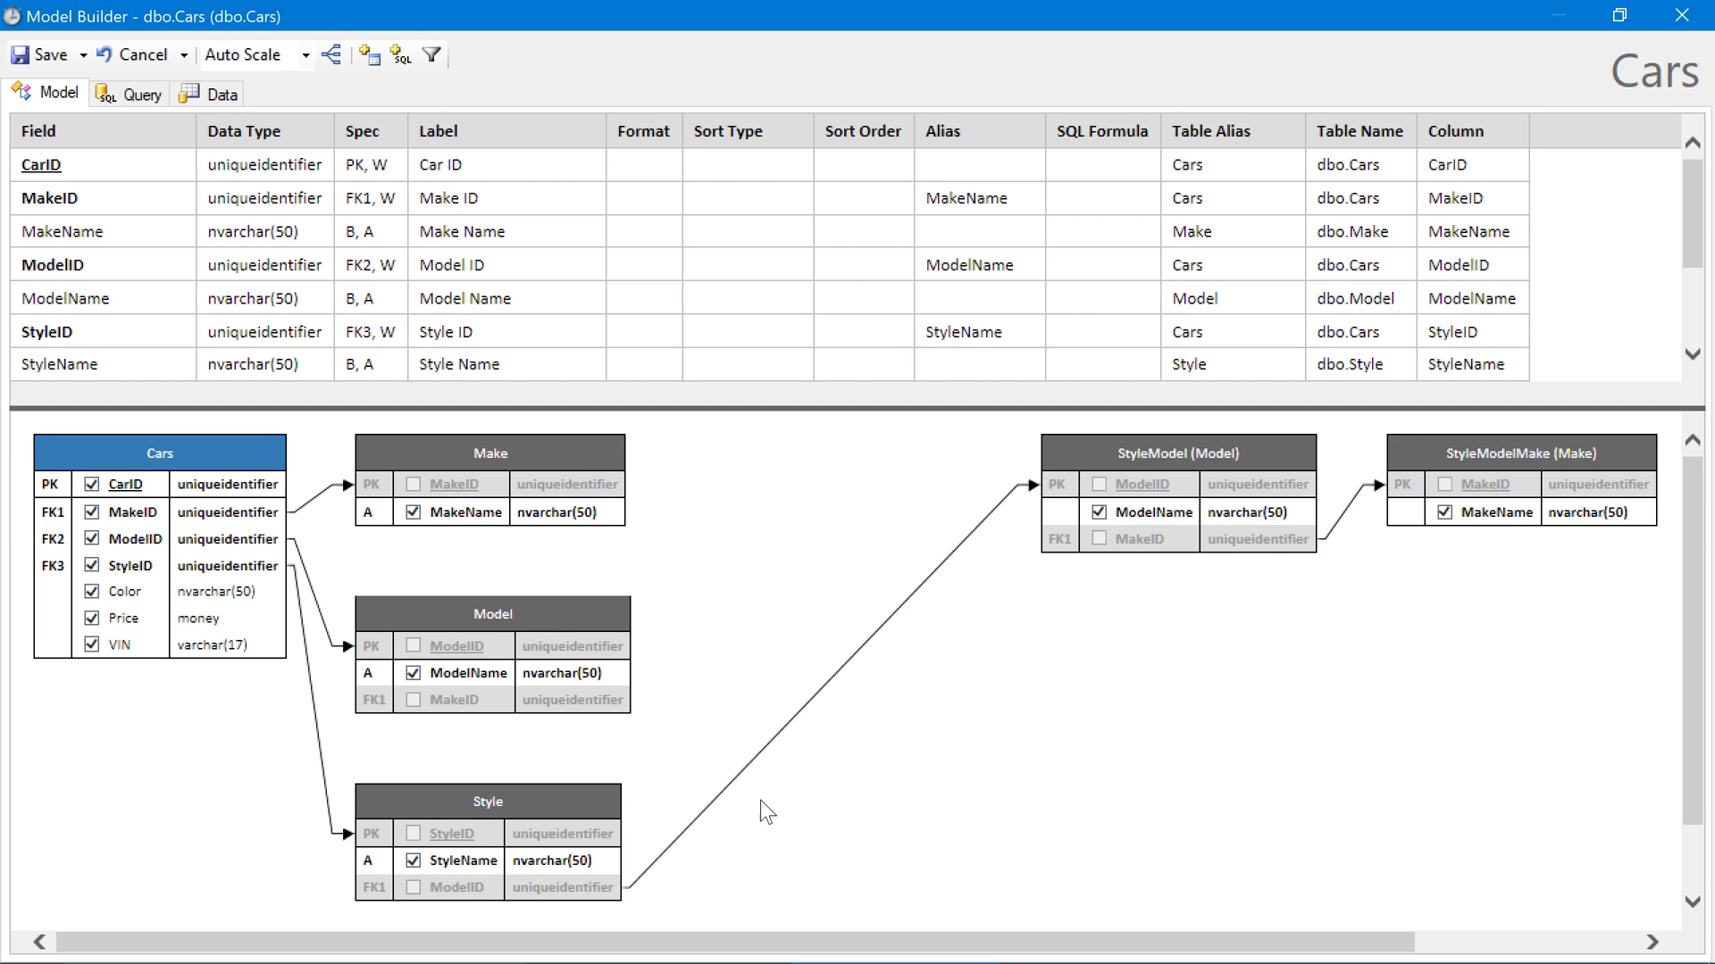
pyautogui.rightClick(1454, 447)
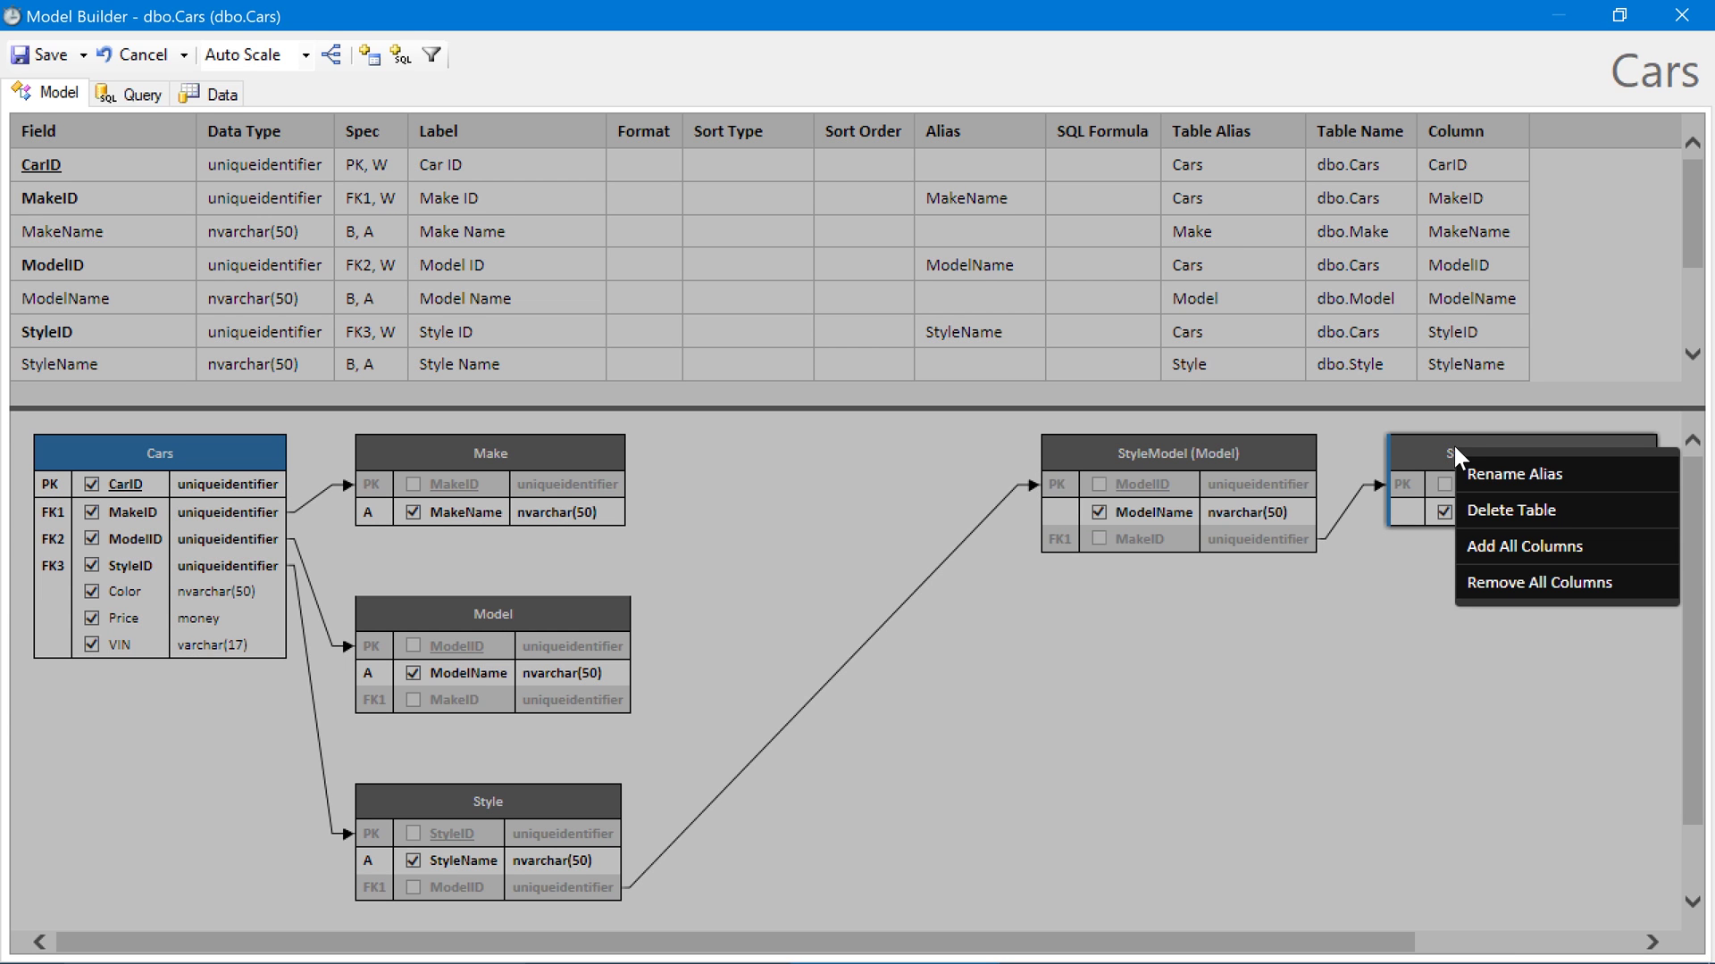
pyautogui.click(1496, 518)
pyautogui.rightClick(1302, 454)
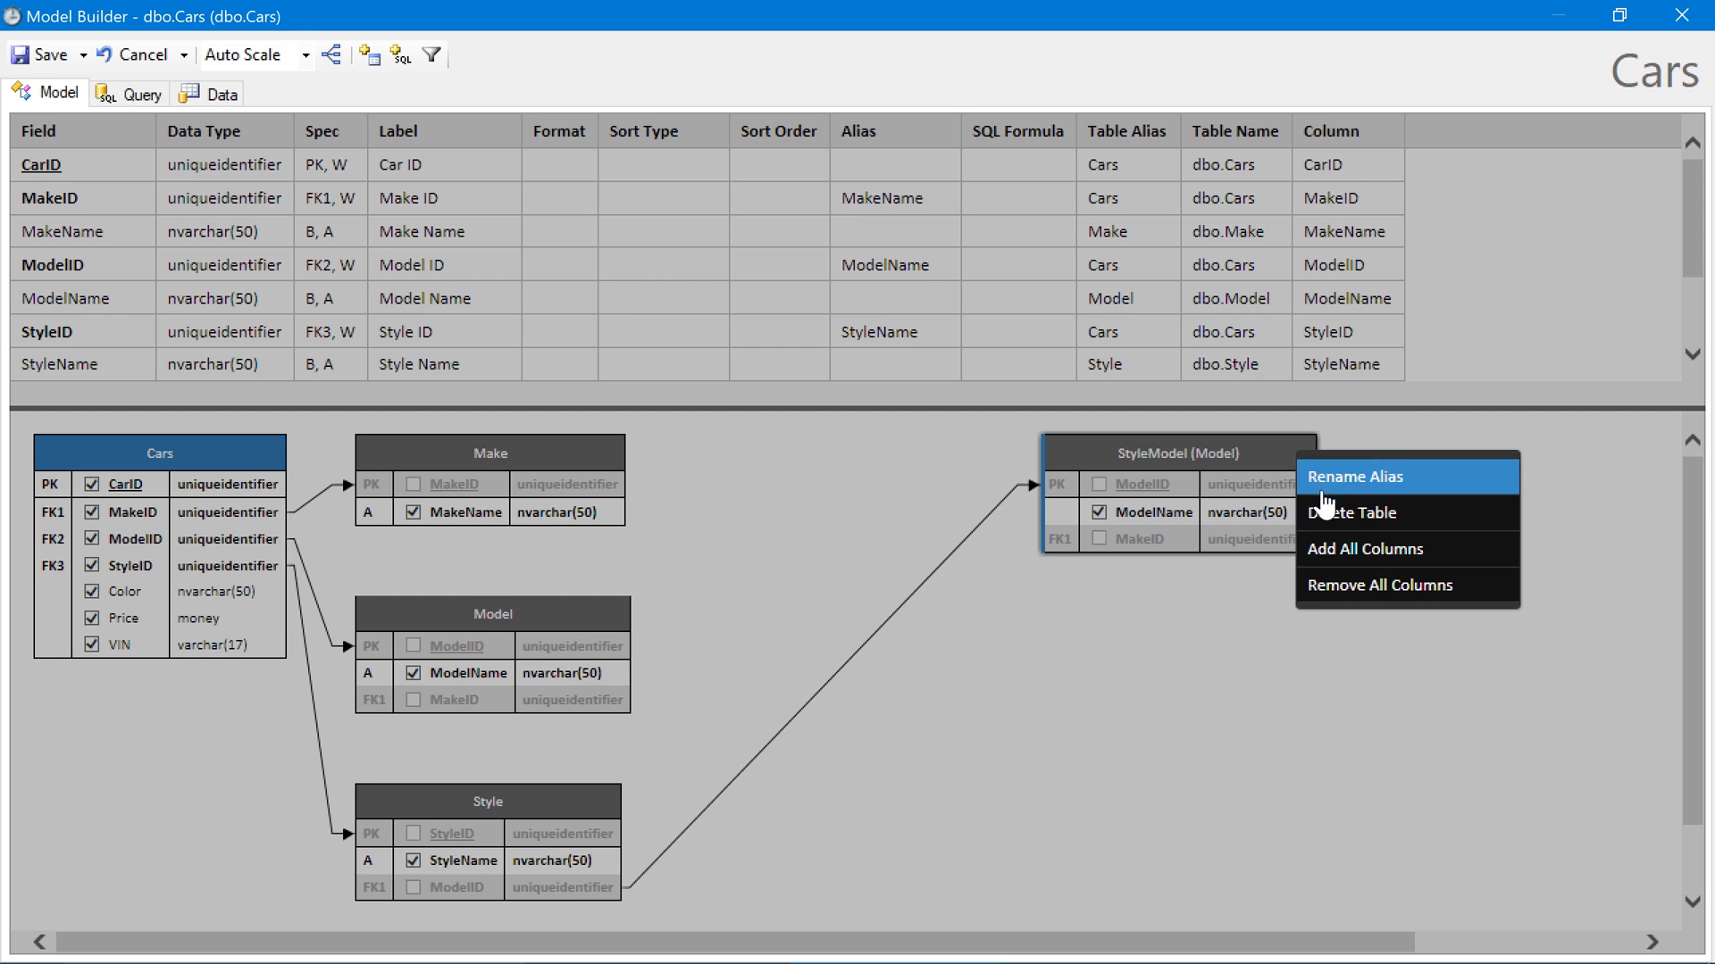
pyautogui.click(1341, 513)
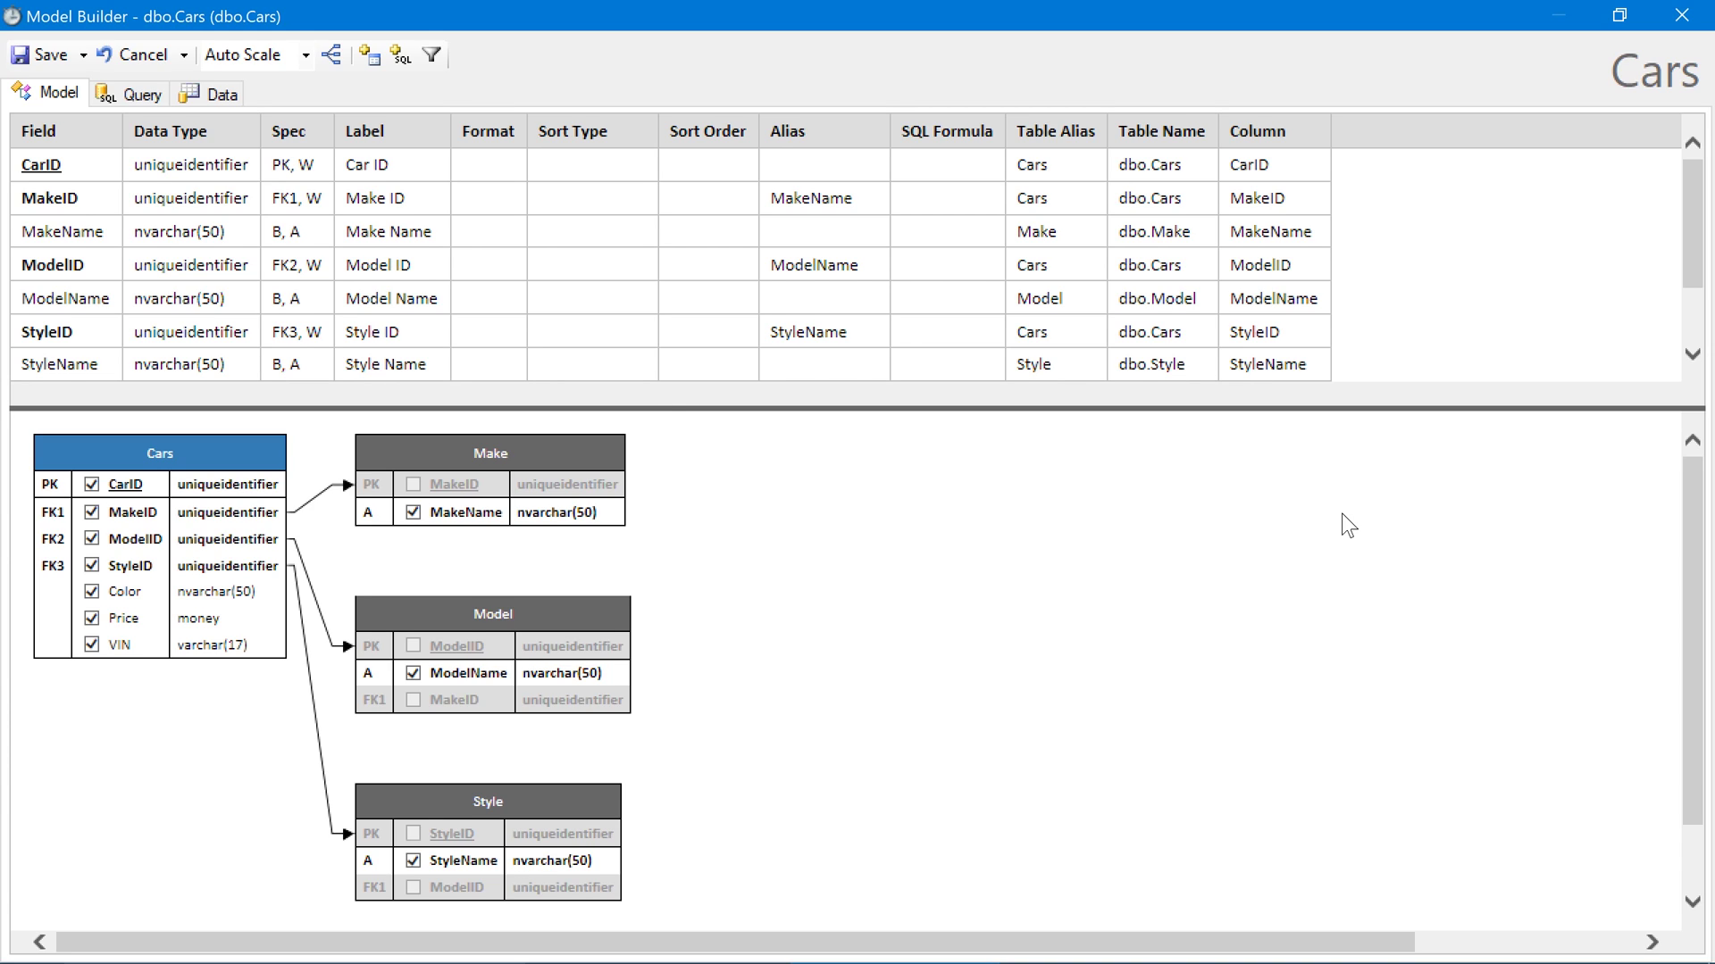
# Step: Relabel the Make Name, Model Name and Style Name fields as Make, Model and Style
pyautogui.click(389, 232)
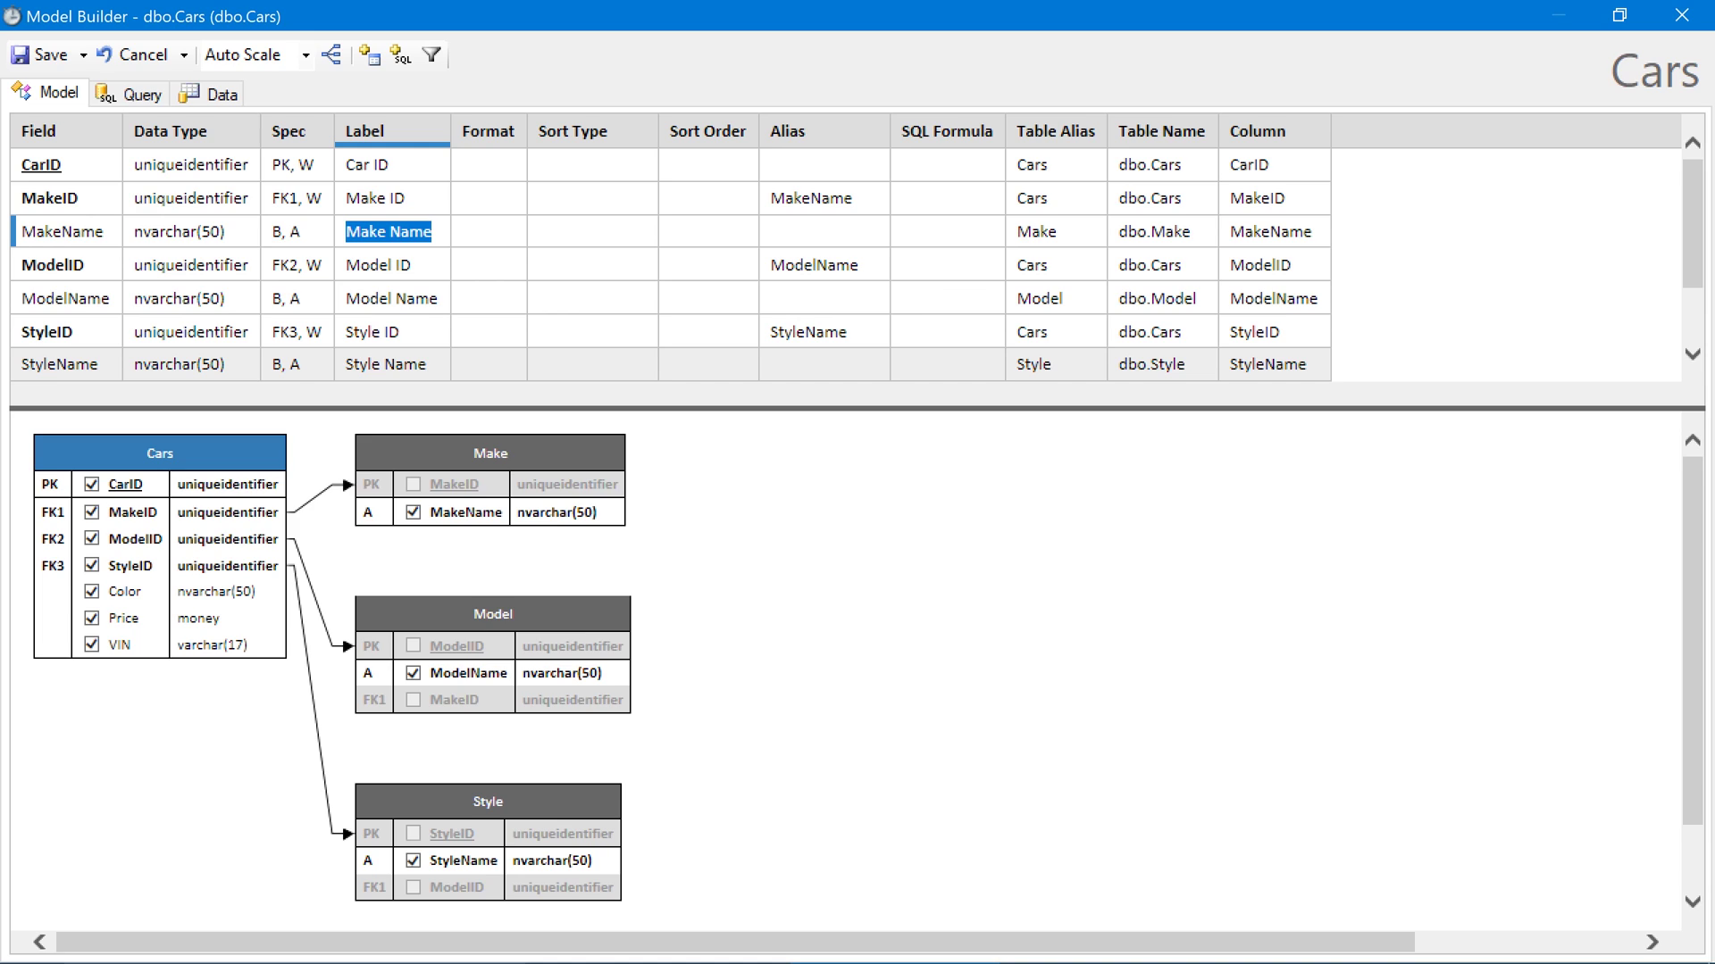
pyautogui.write('Make')
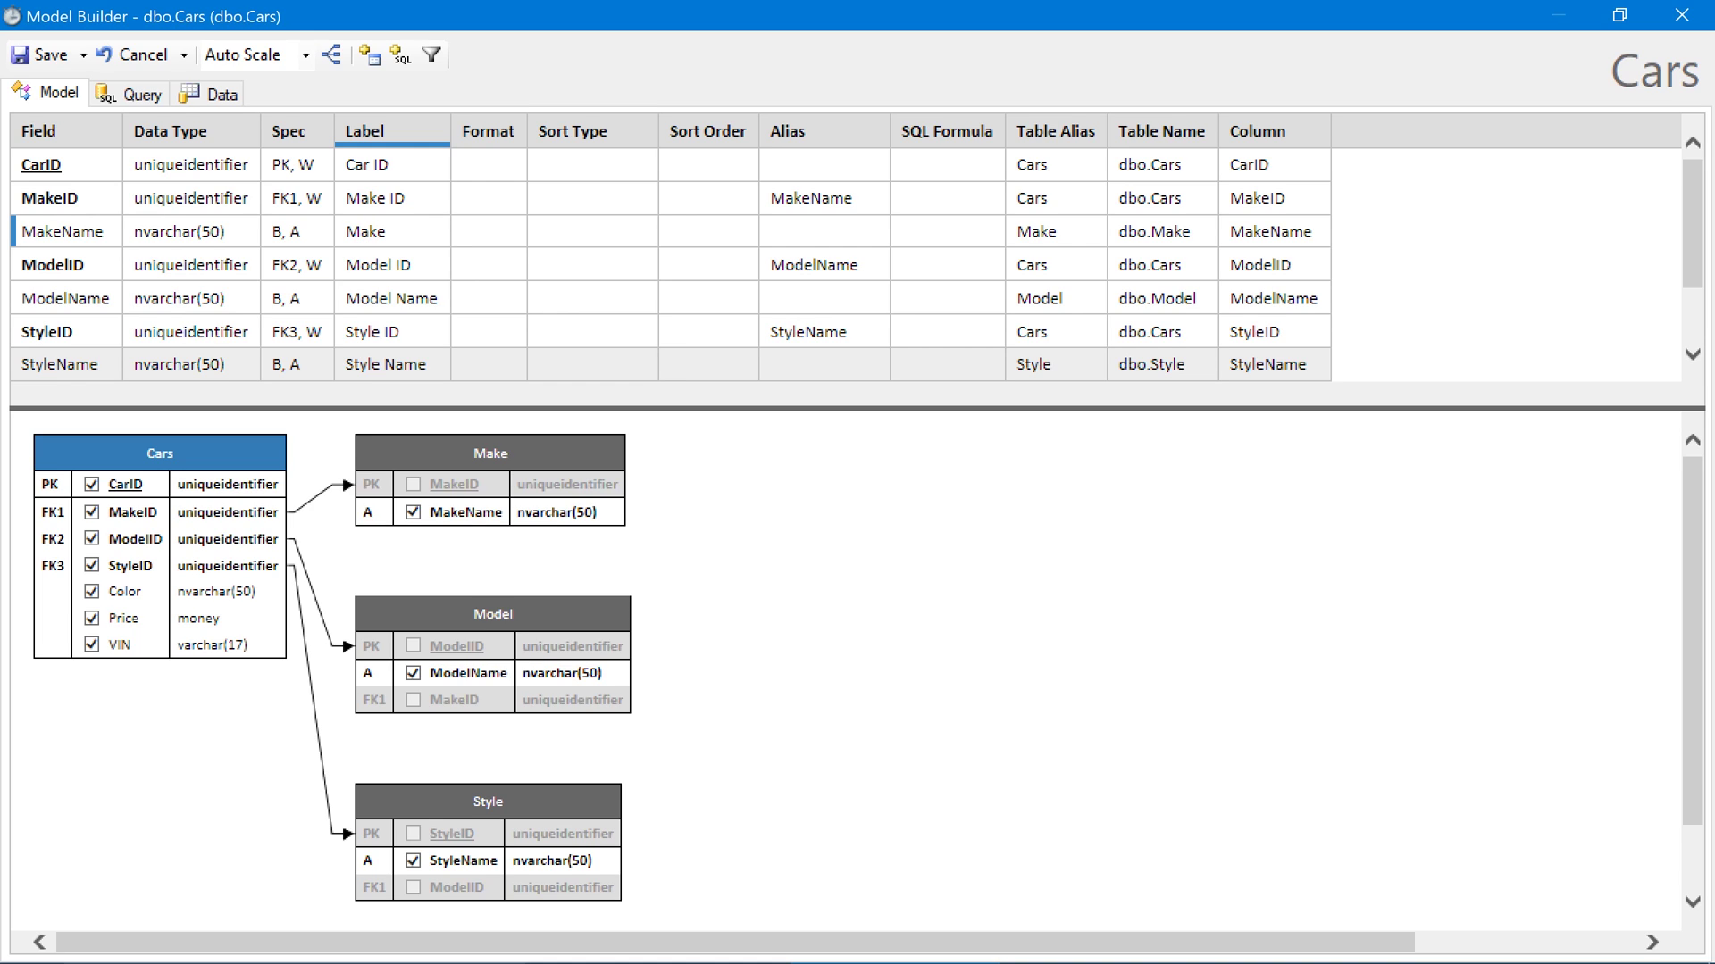
pyautogui.press('Down')
pyautogui.press('Down')
pyautogui.write('Model')
pyautogui.press('Down')
pyautogui.press('Down')
pyautogui.write('Style')
pyautogui.press('Down')
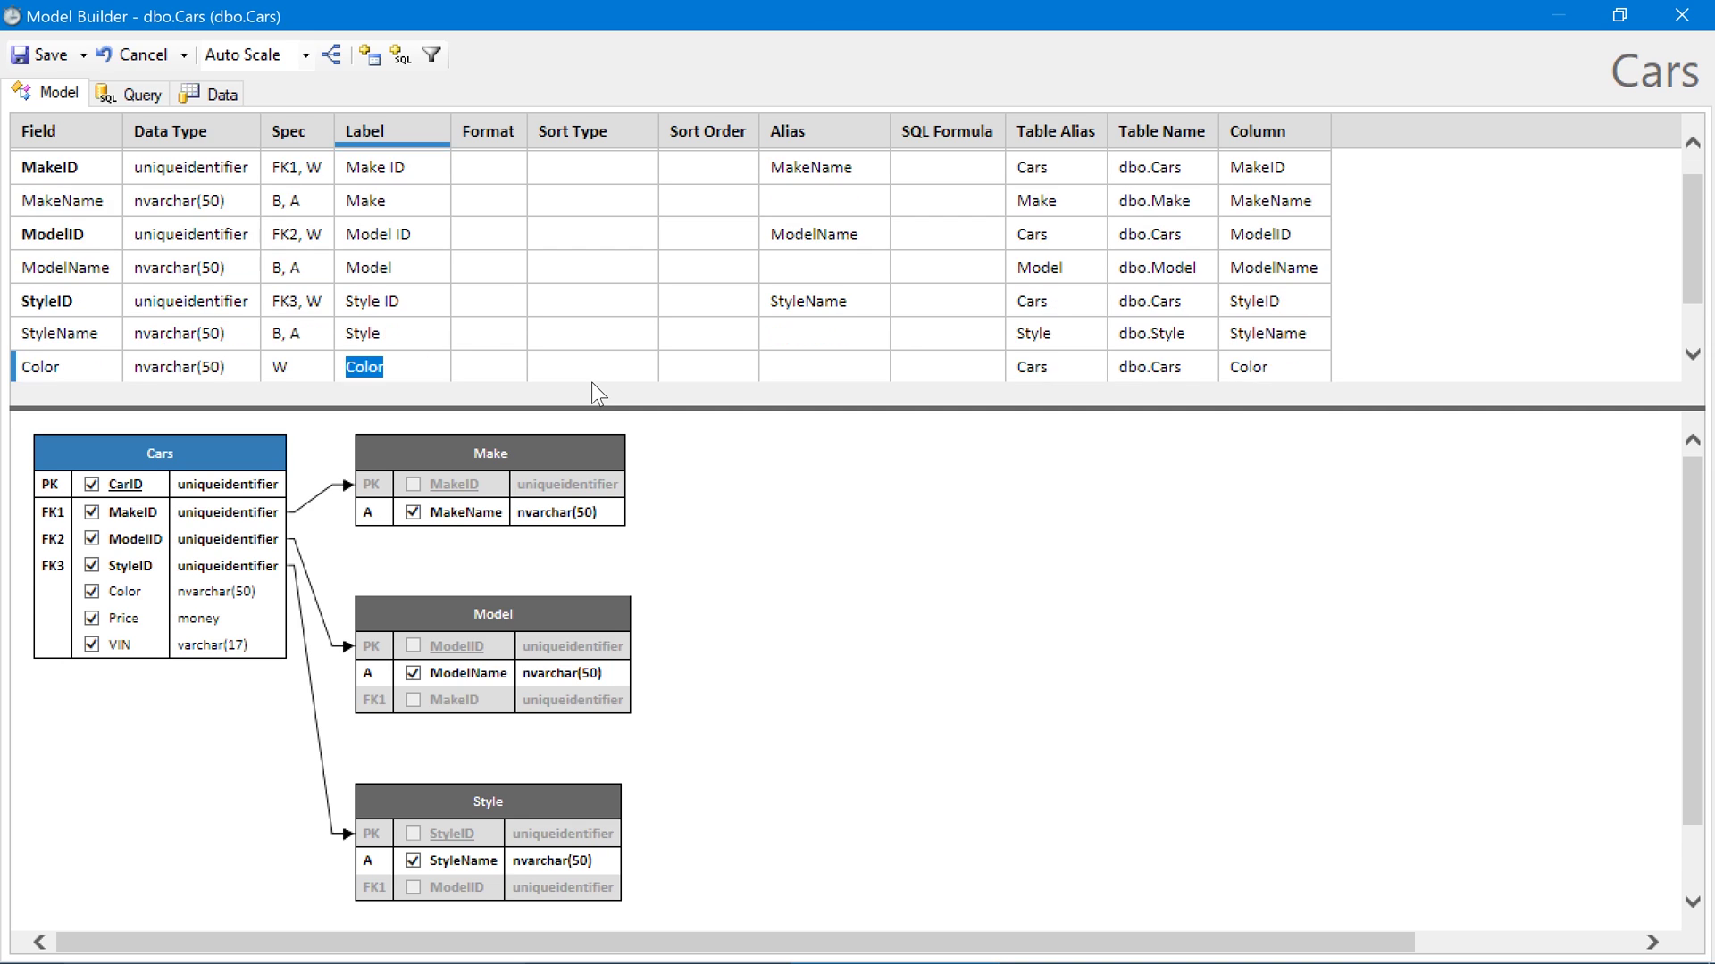
pyautogui.click(791, 581)
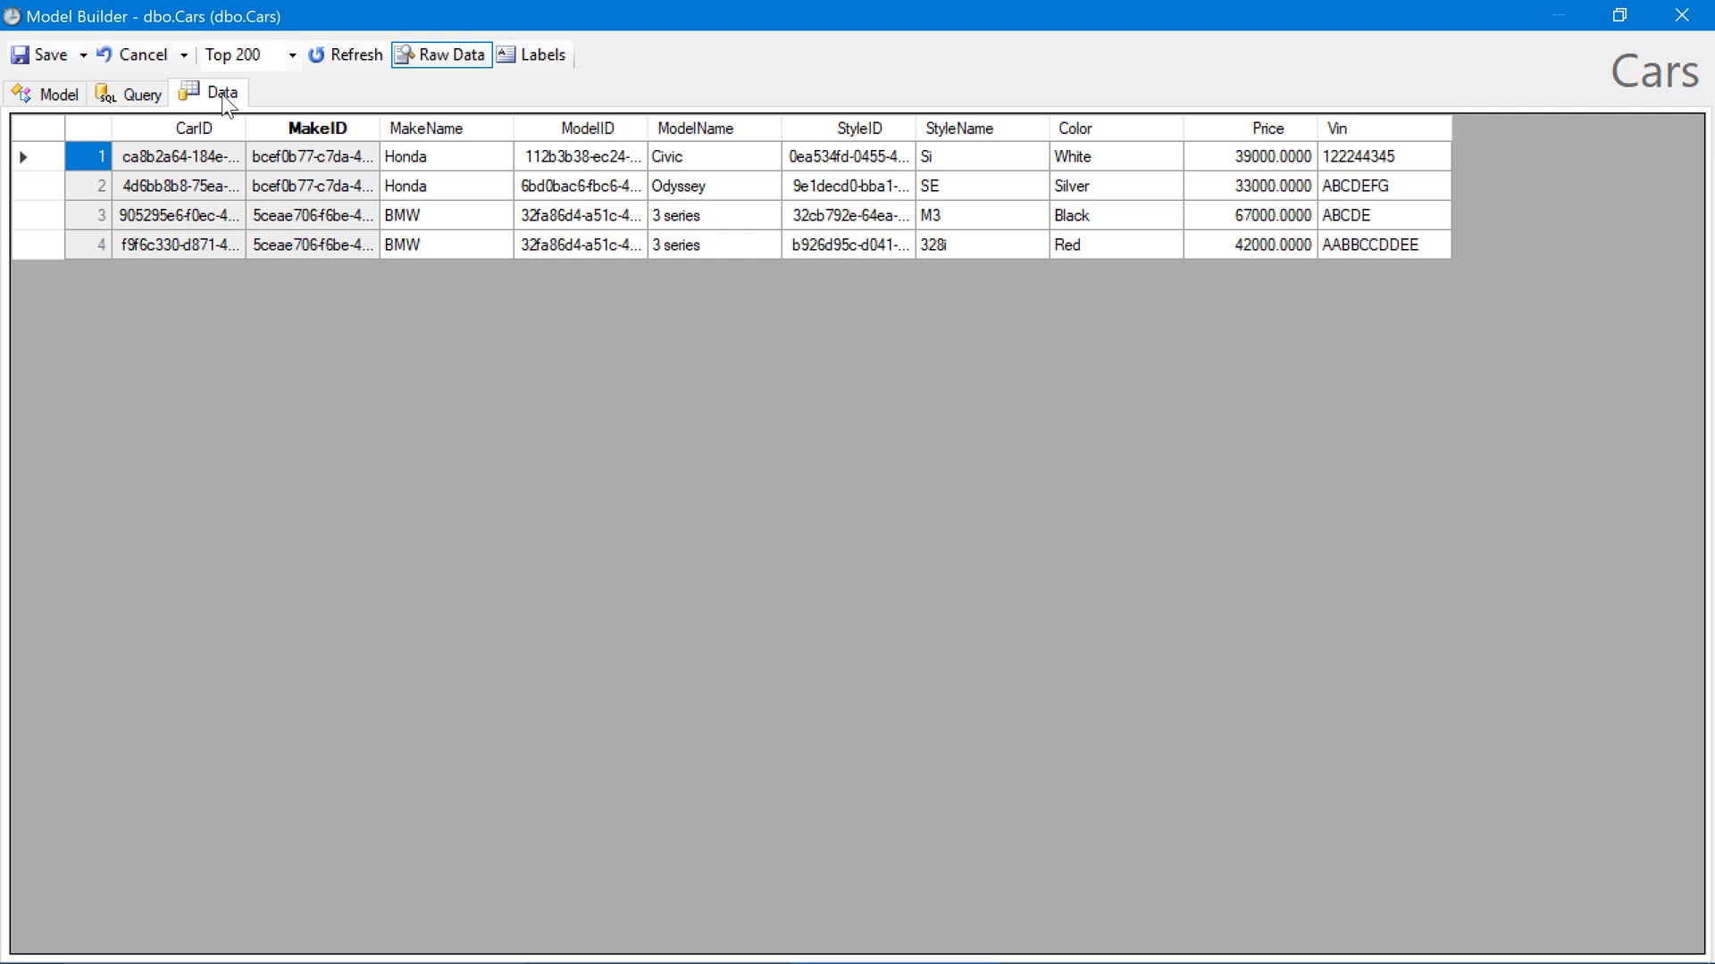
# Step: Preview the Cars data with Raw Data off, then save the Cars model
pyautogui.click(418, 57)
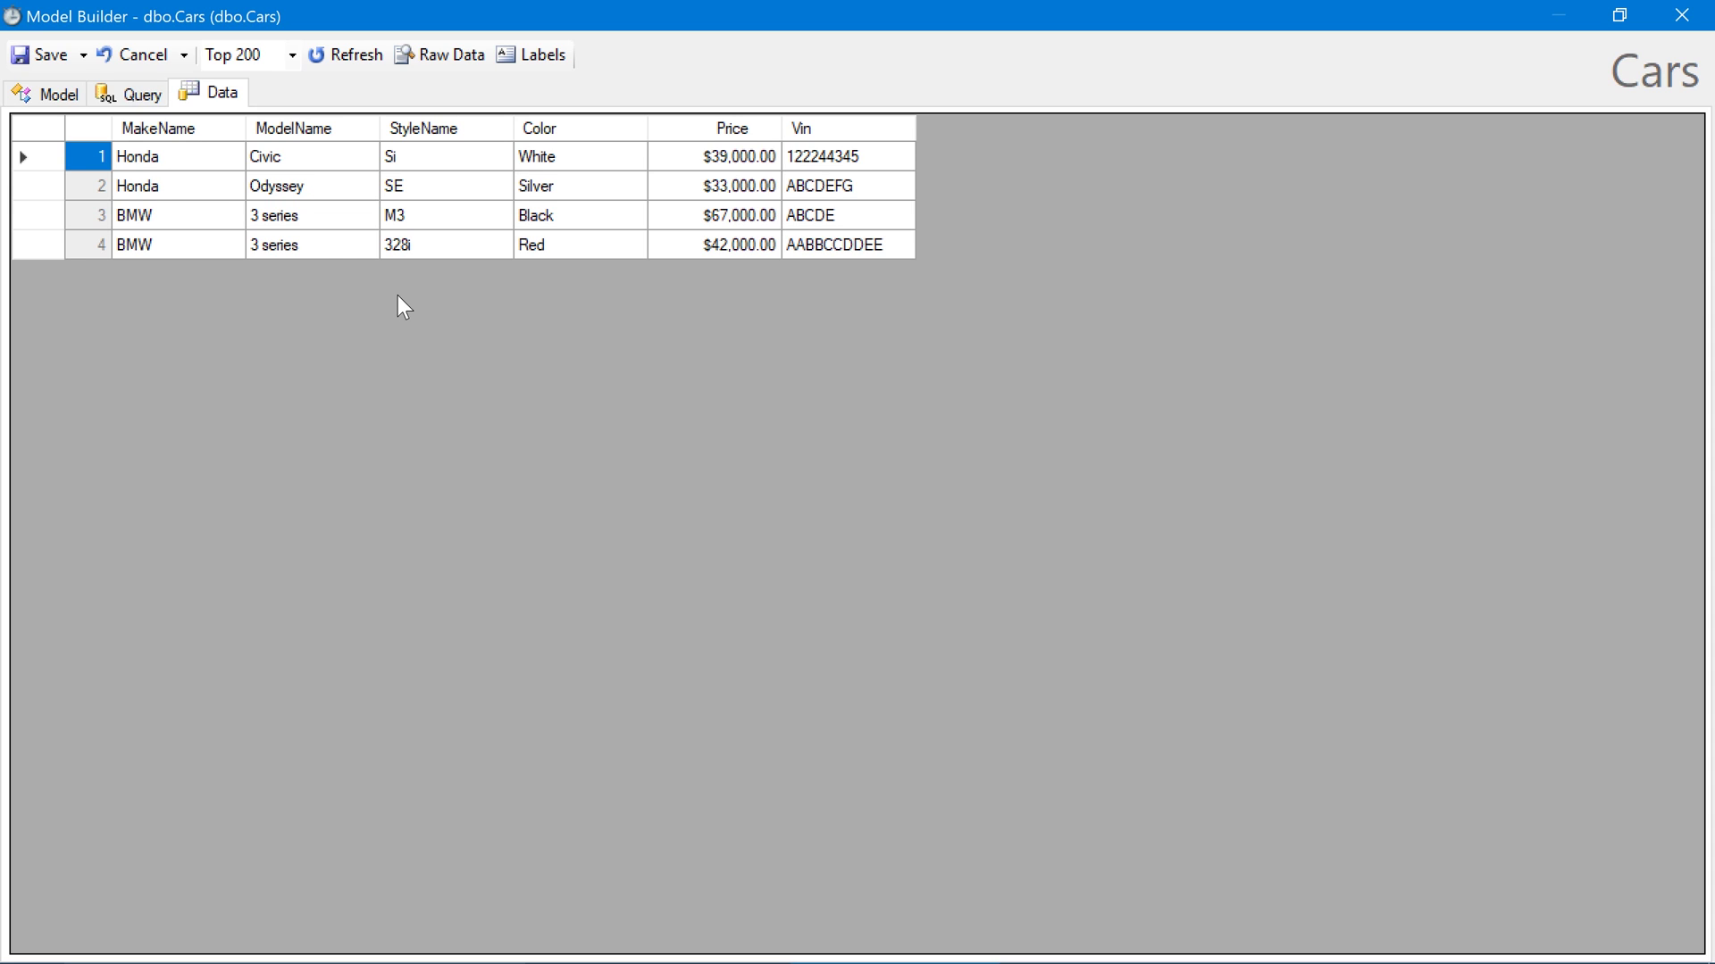
pyautogui.click(32, 54)
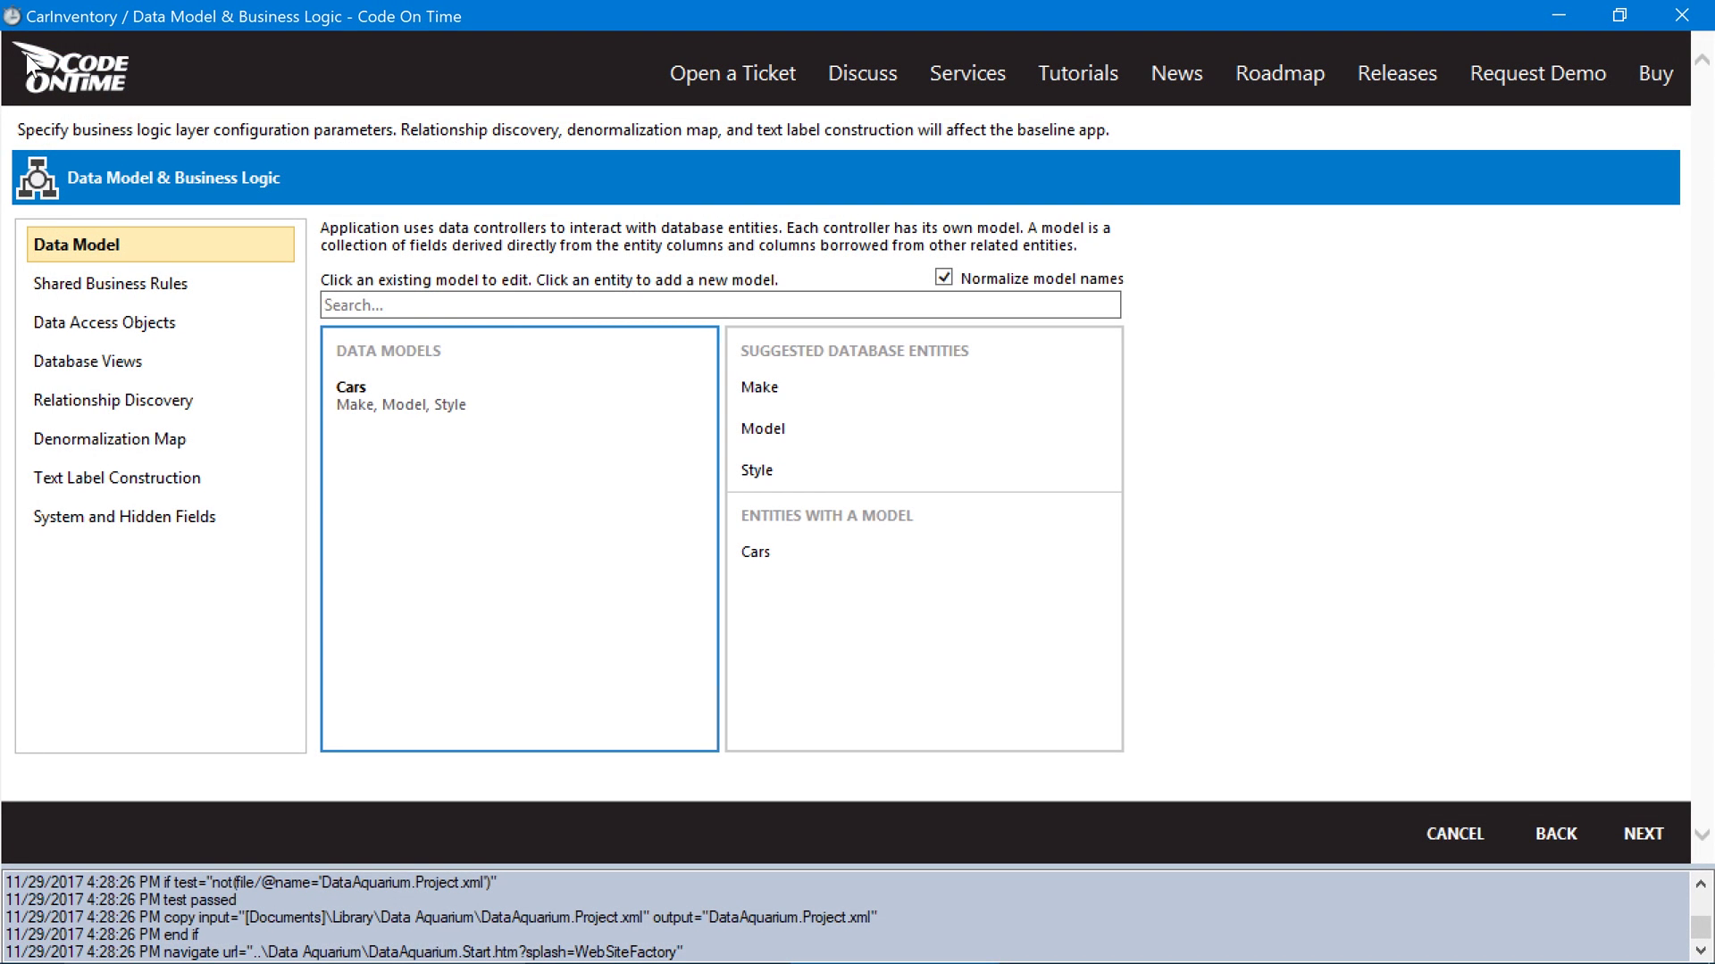
# Step: Create and save data models for the Make, Model and Style tables
pyautogui.click(797, 399)
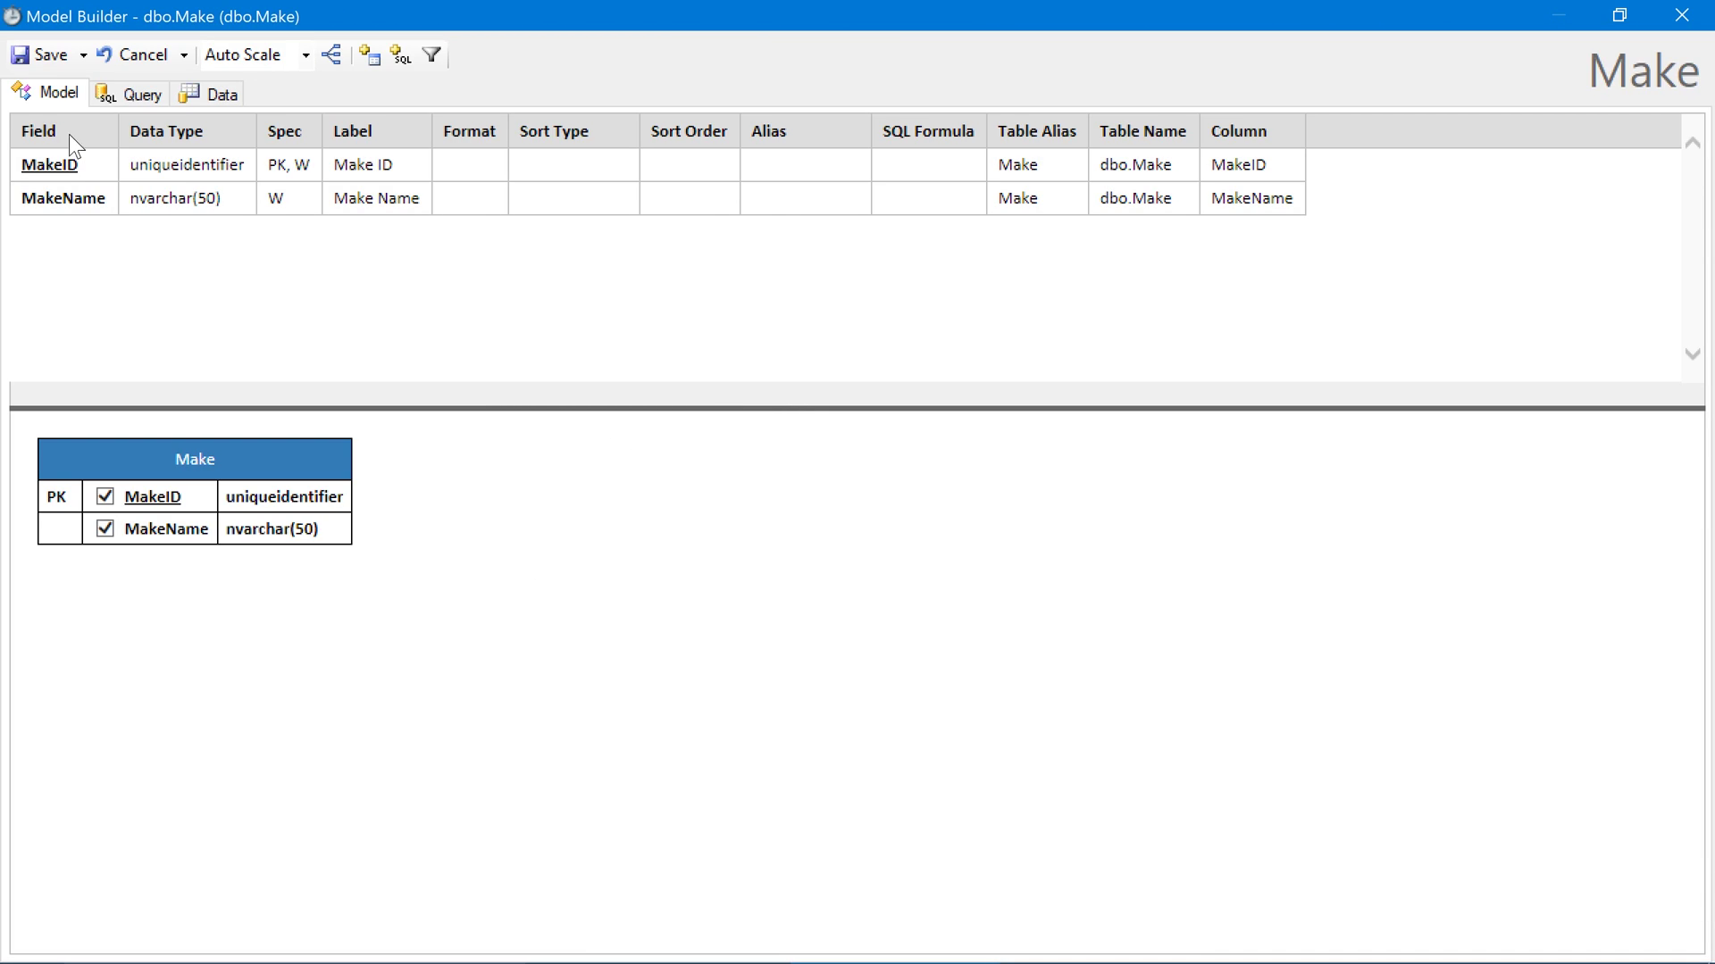
pyautogui.click(41, 51)
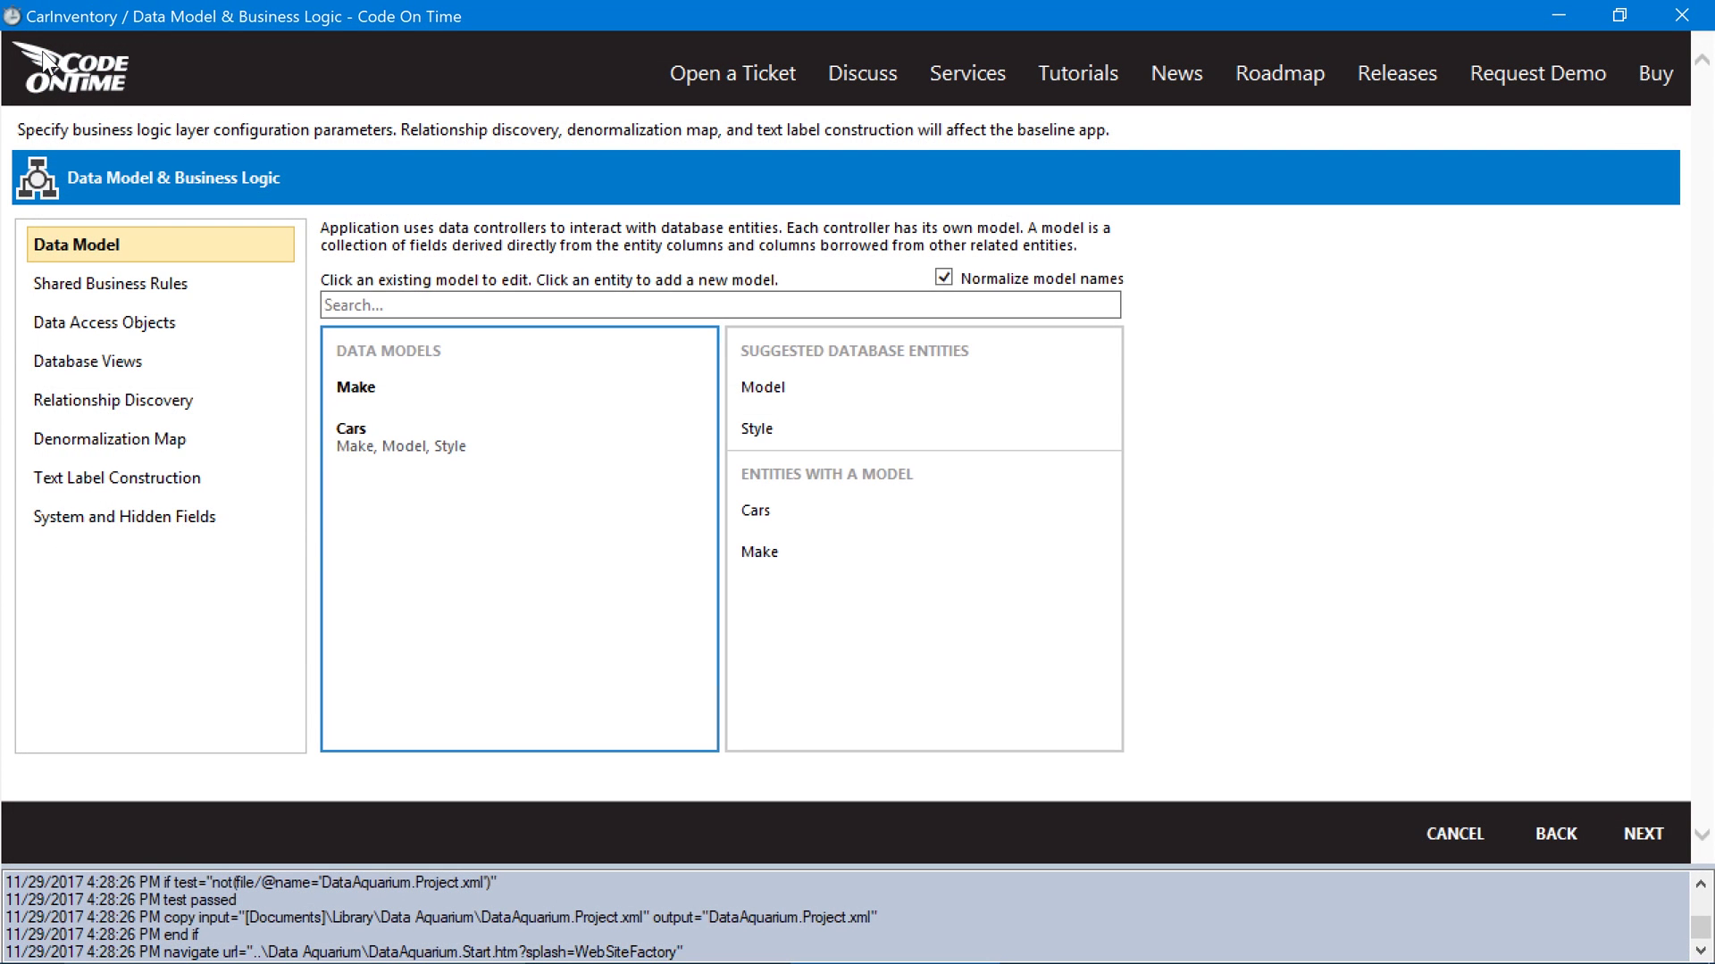
pyautogui.click(765, 395)
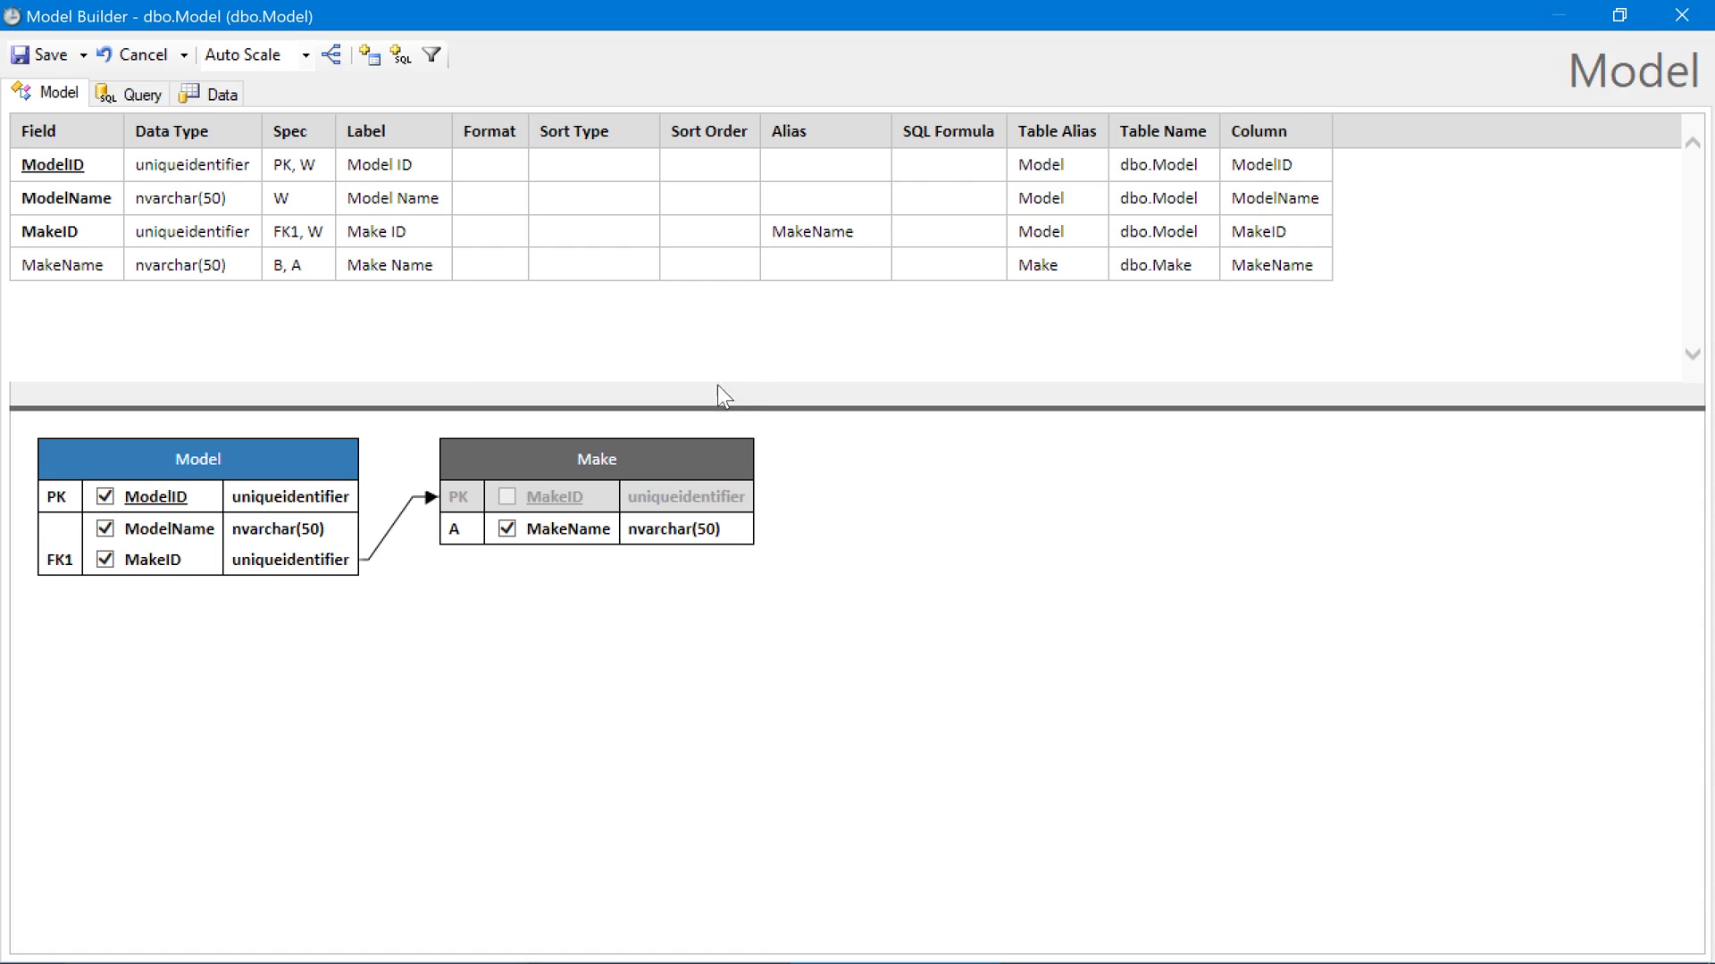
pyautogui.click(45, 55)
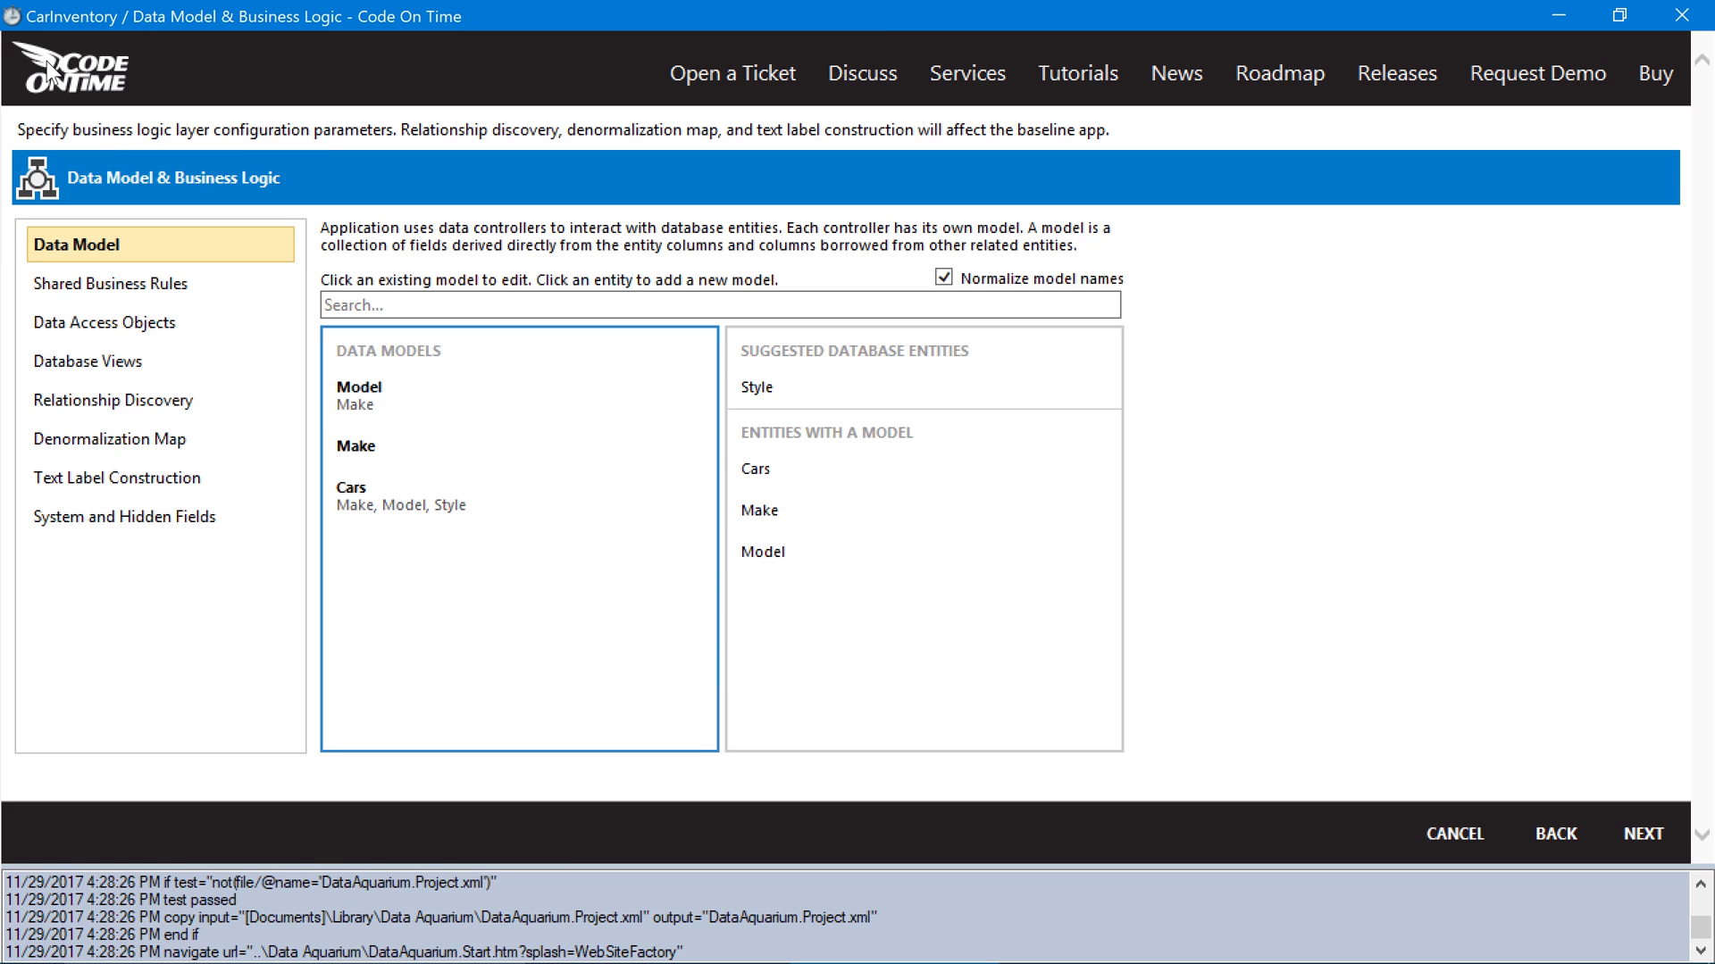
pyautogui.click(740, 388)
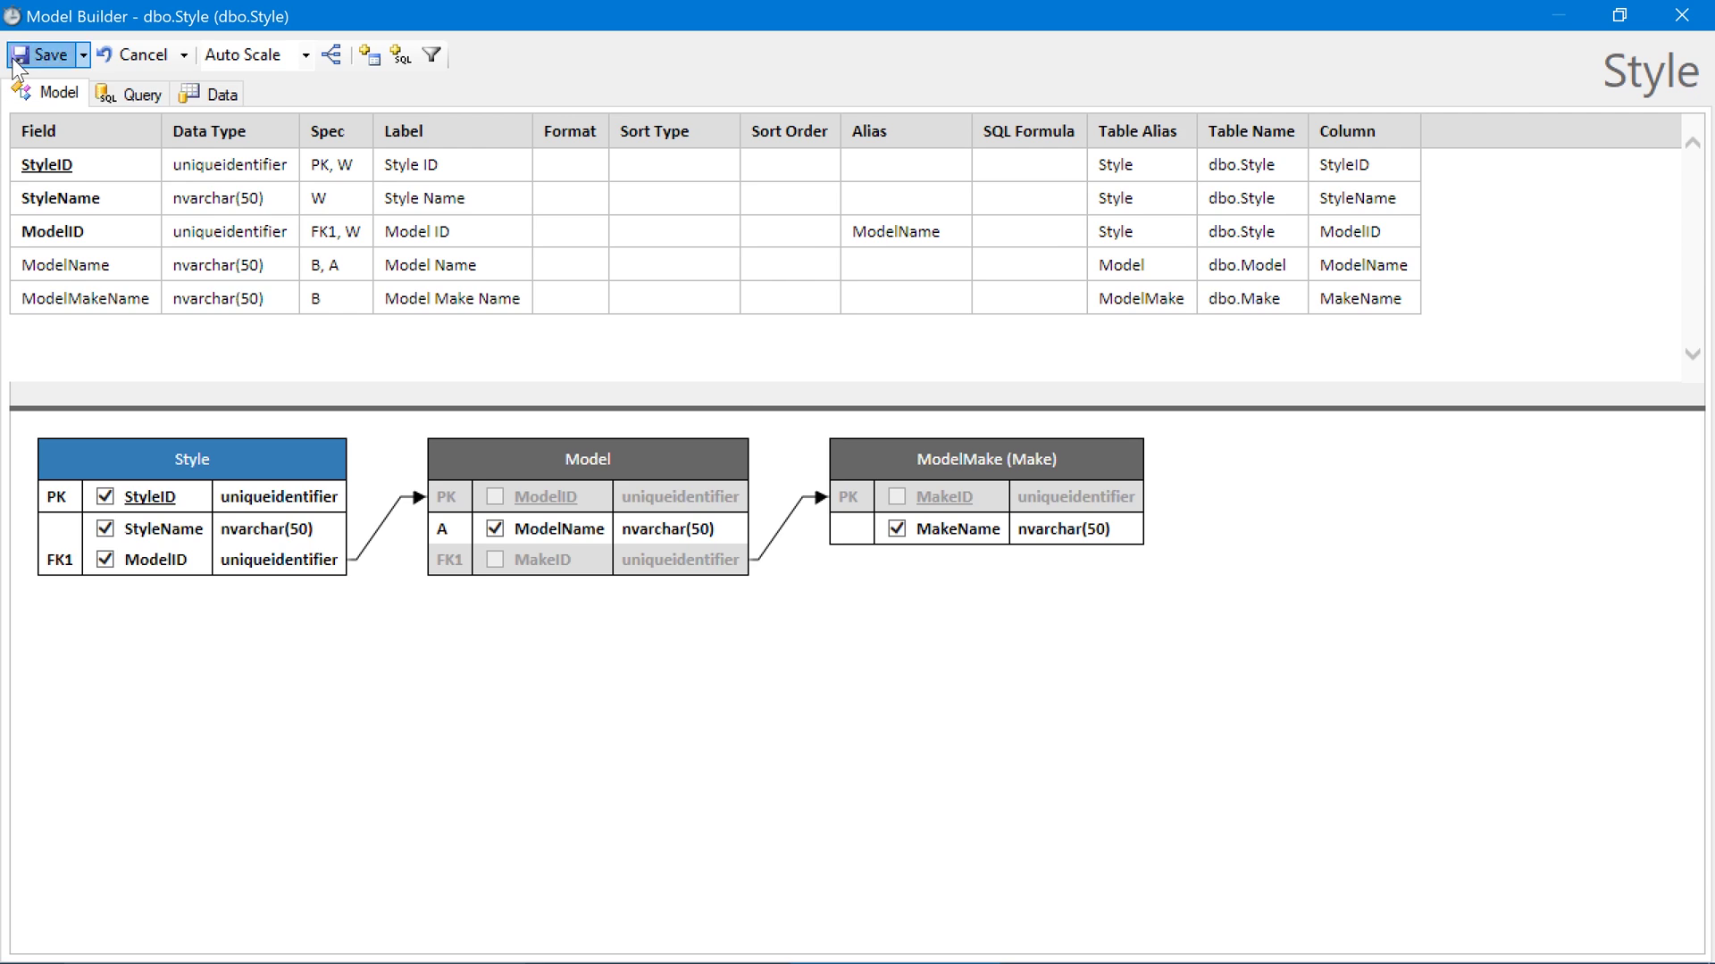
pyautogui.click(41, 55)
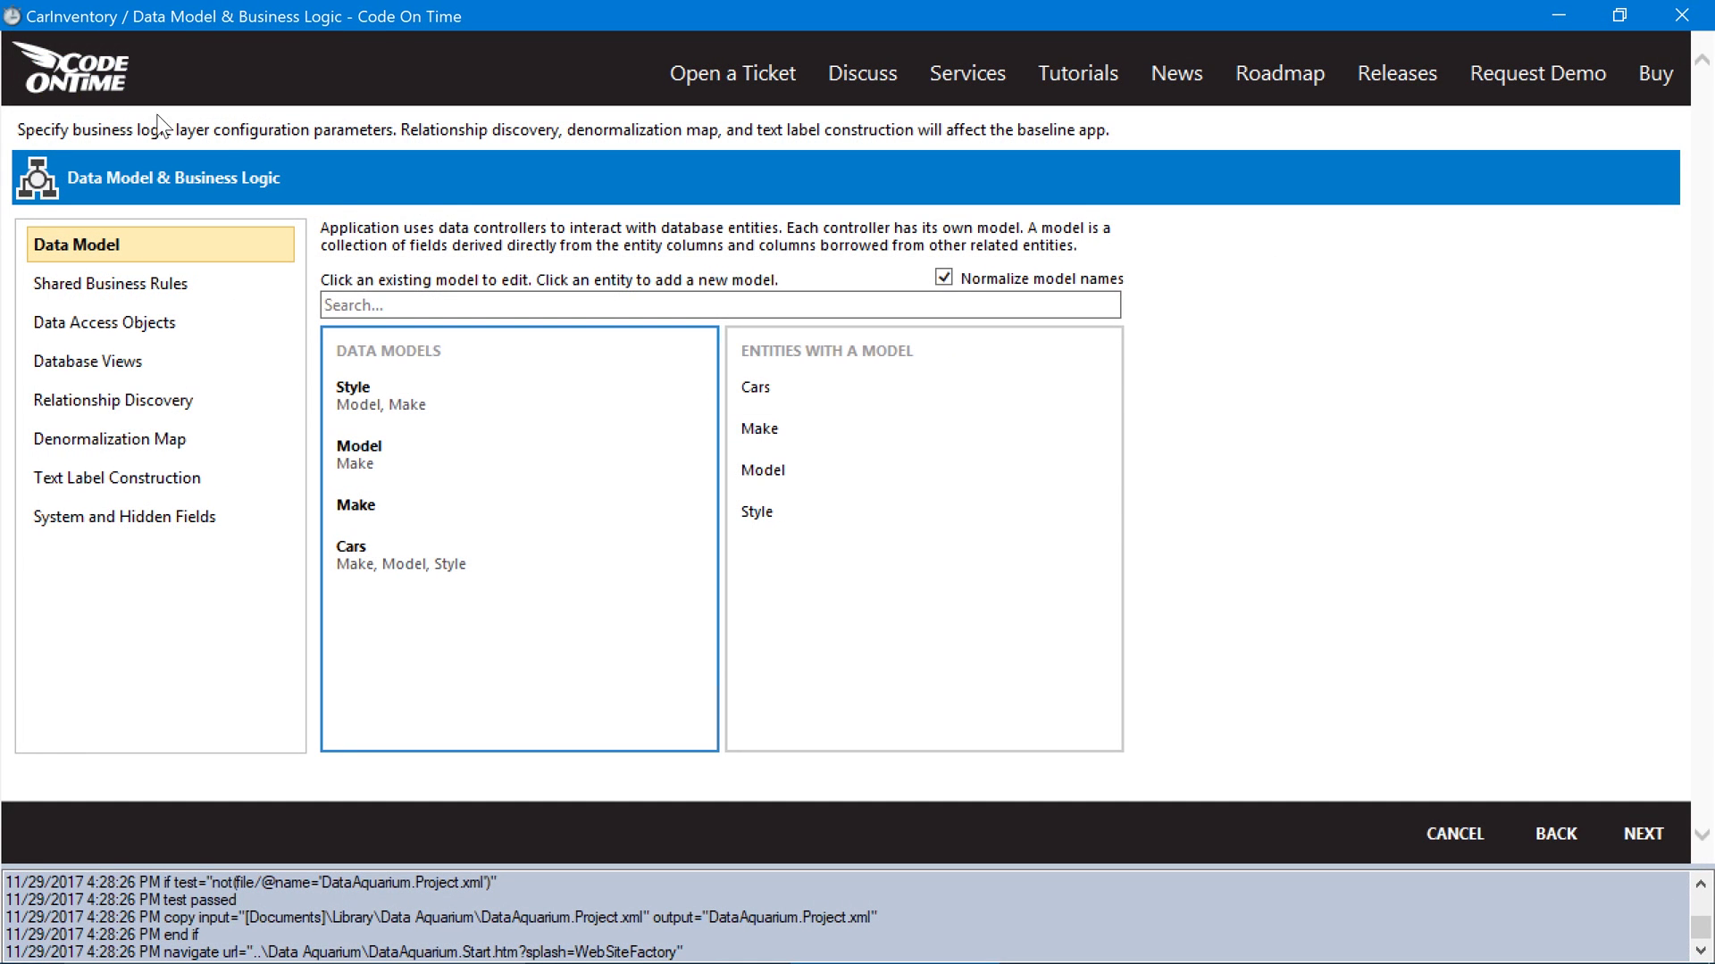
# Step: Skip through the remaining wizard pages and generate the CarInventory app
pyautogui.click(1661, 848)
pyautogui.click(1663, 852)
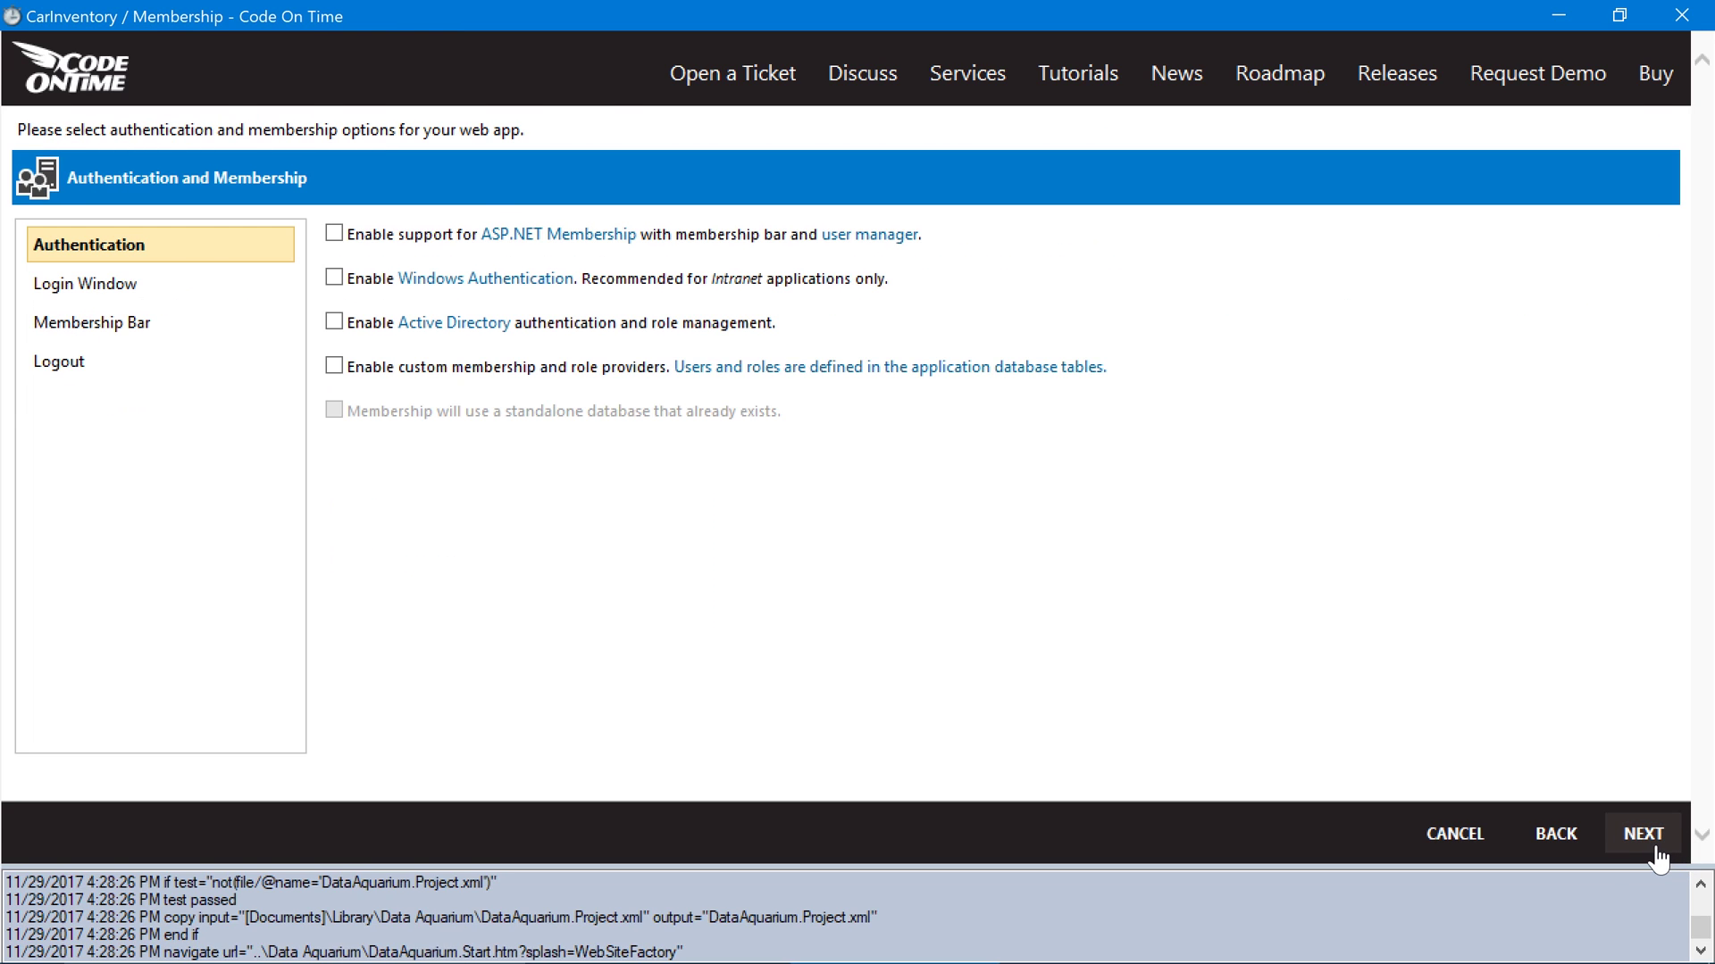
pyautogui.click(1660, 857)
pyautogui.click(1659, 858)
pyautogui.click(1659, 857)
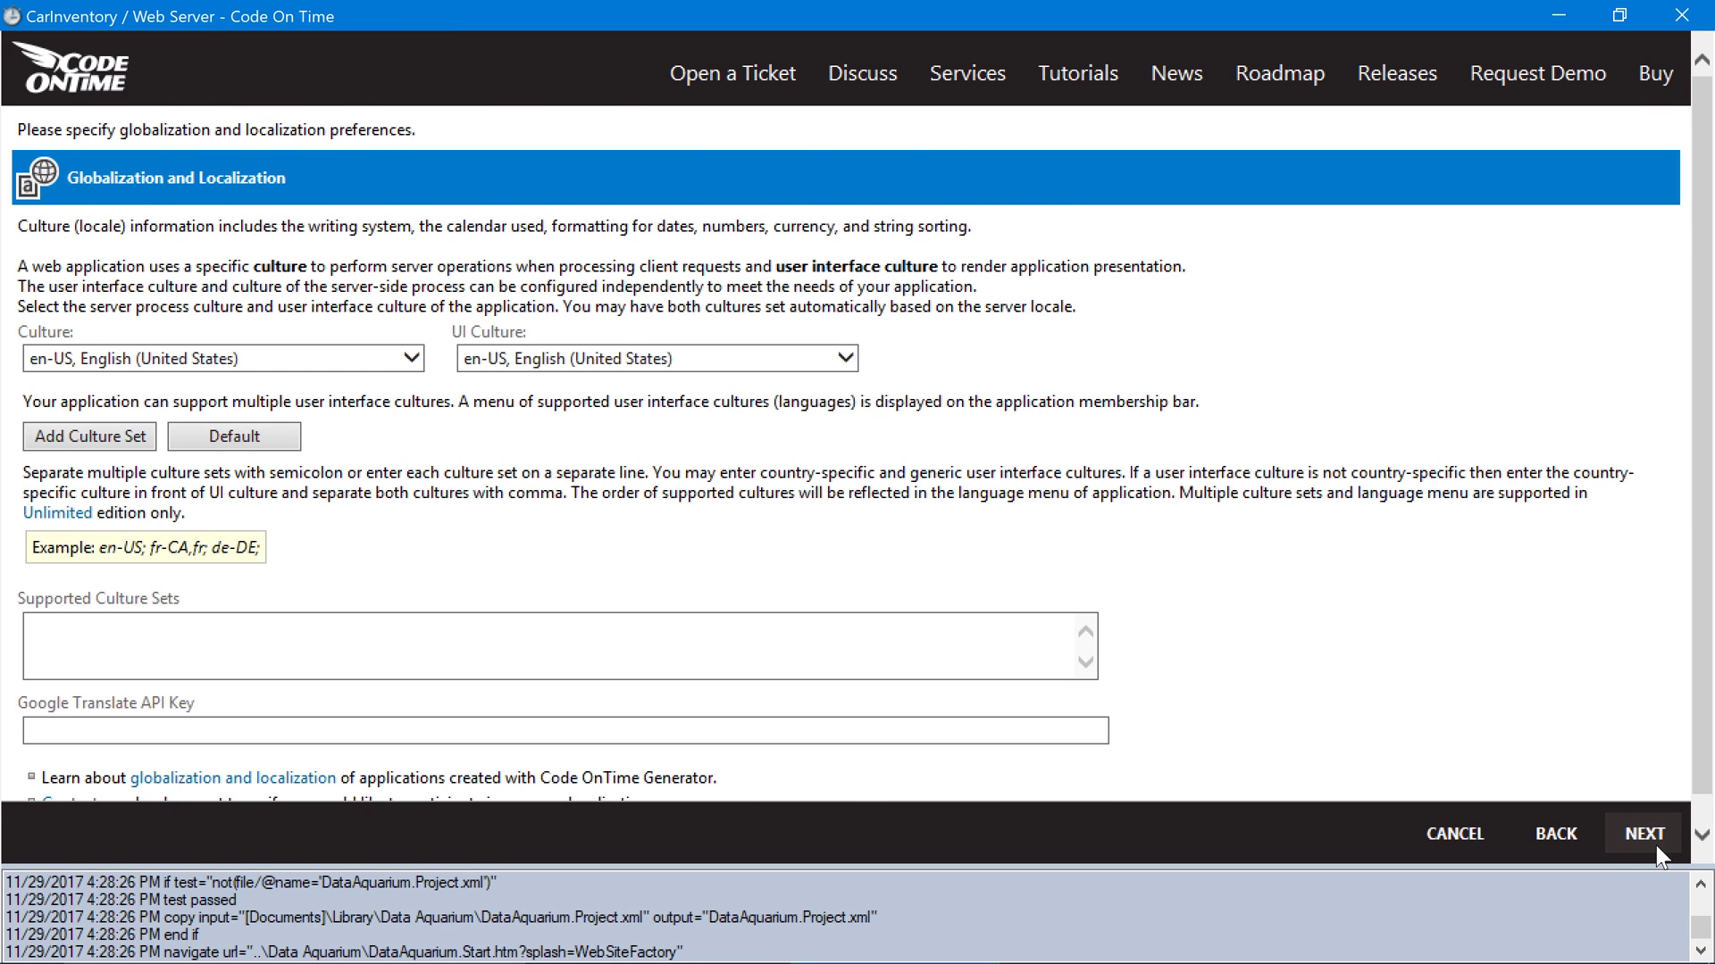
pyautogui.click(1659, 857)
pyautogui.click(1656, 845)
pyautogui.click(1648, 842)
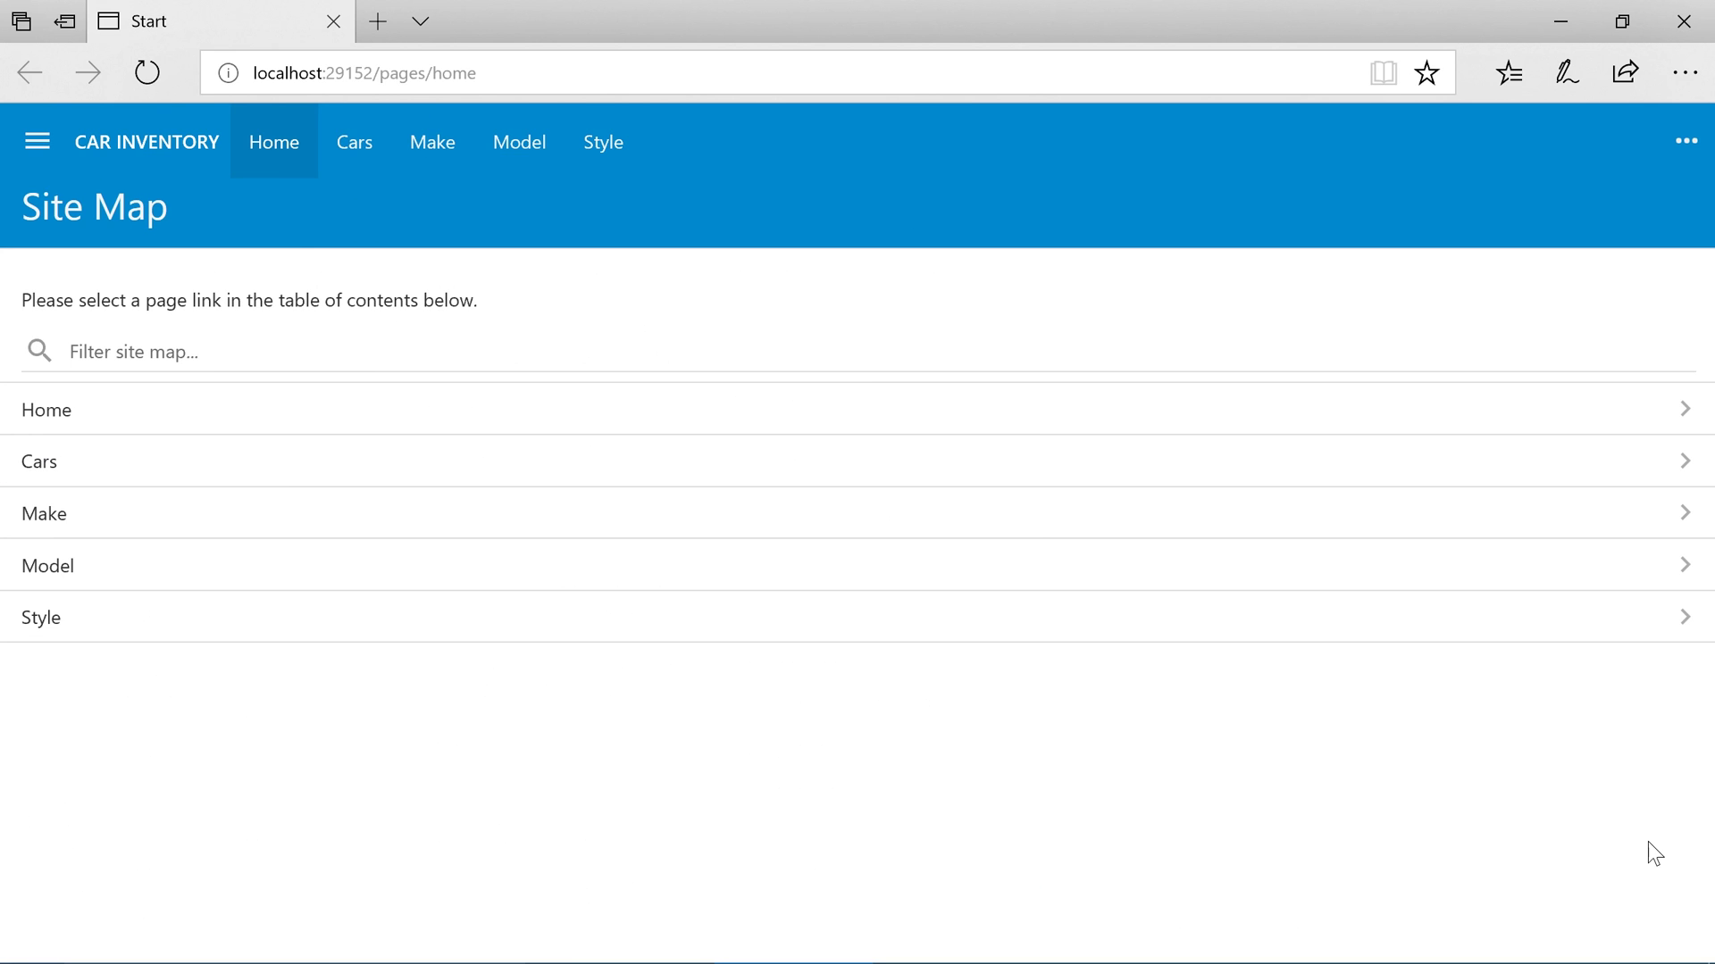
# Step: On the Cars page, add a new car with Make BMW and view its Model choices
pyautogui.click(1471, 473)
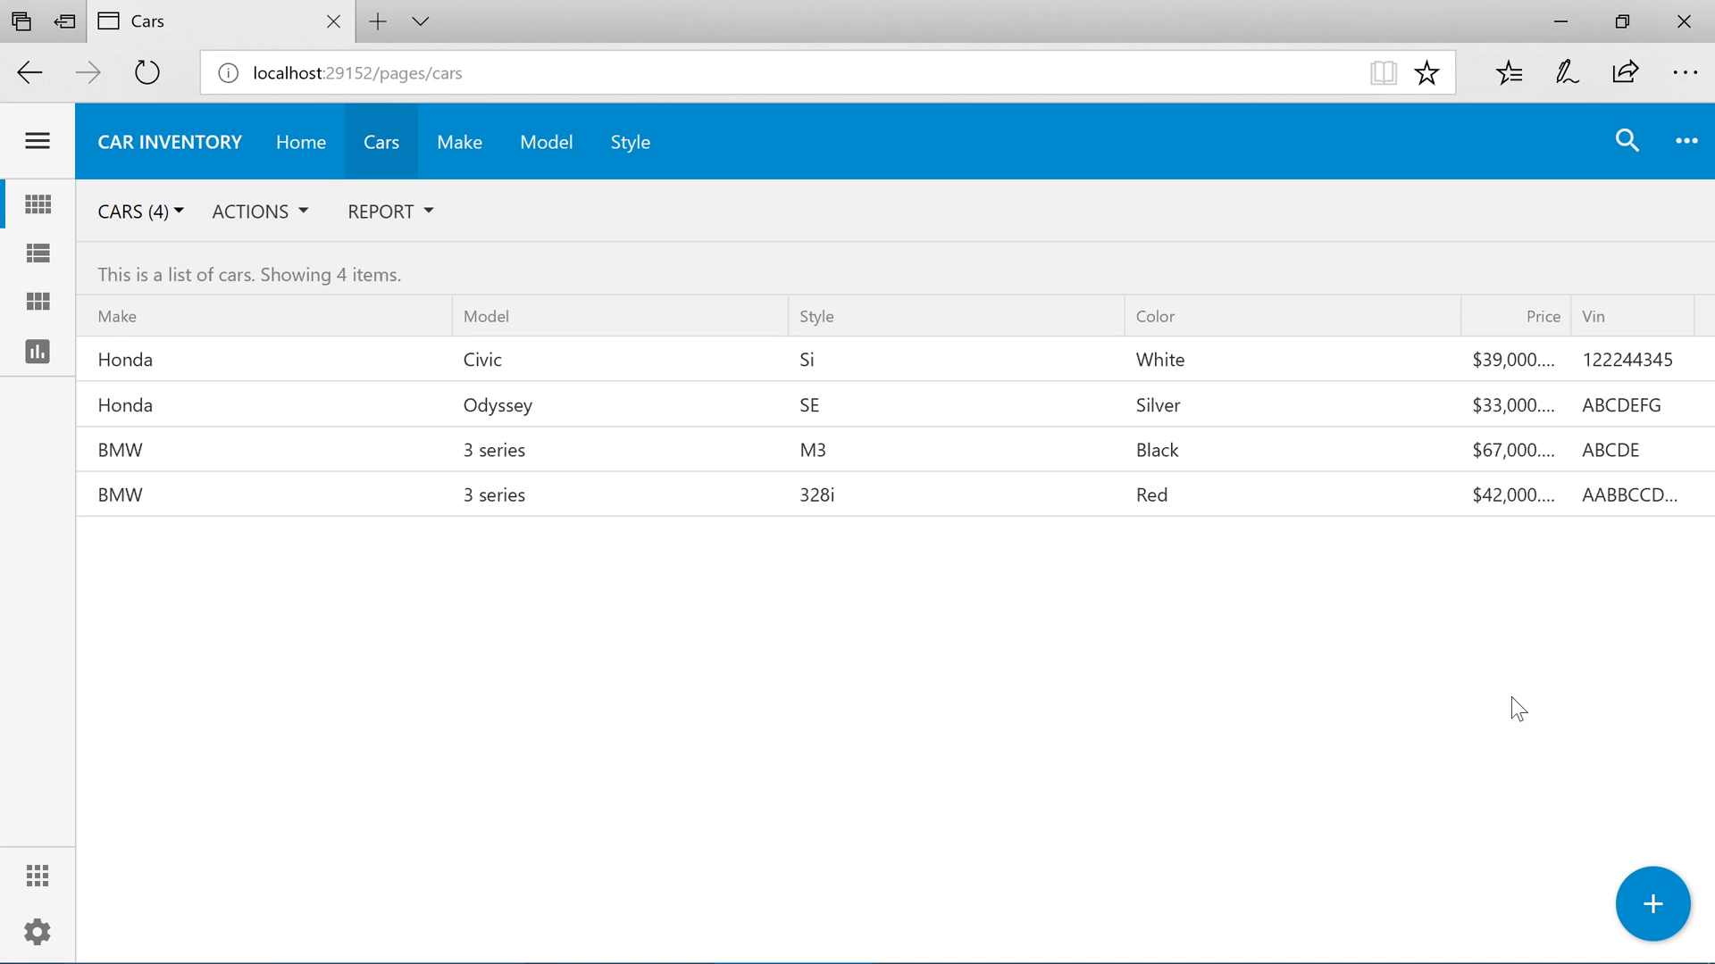
pyautogui.click(1634, 902)
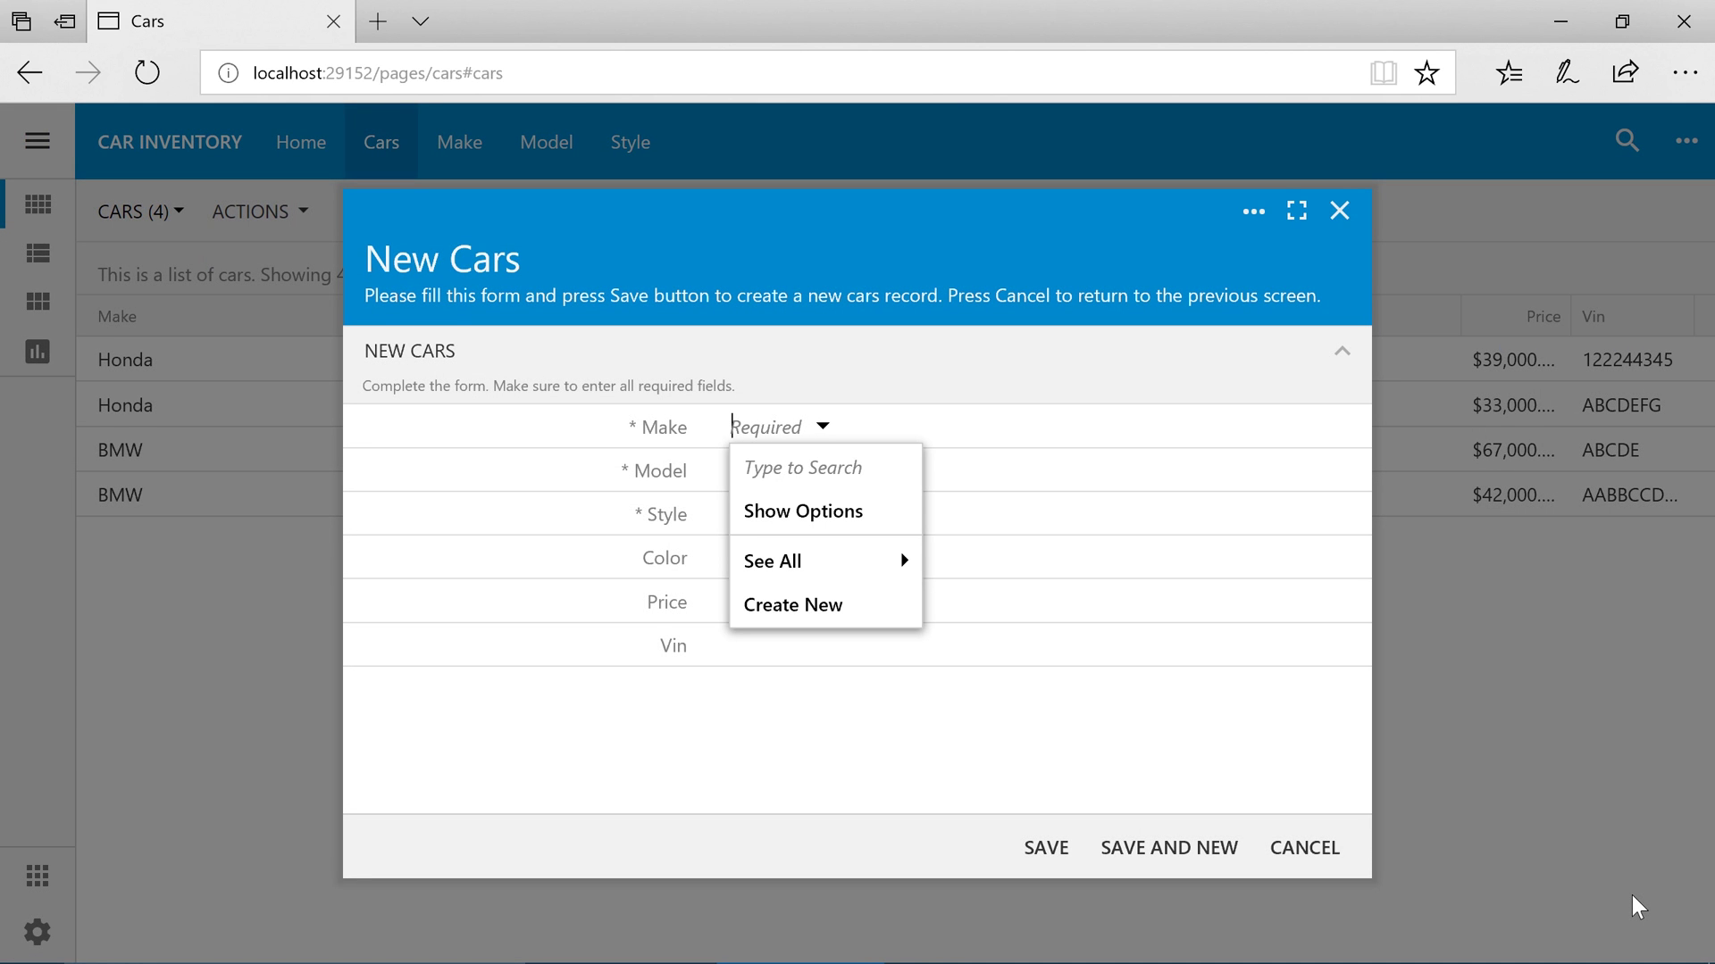
pyautogui.write('bmw')
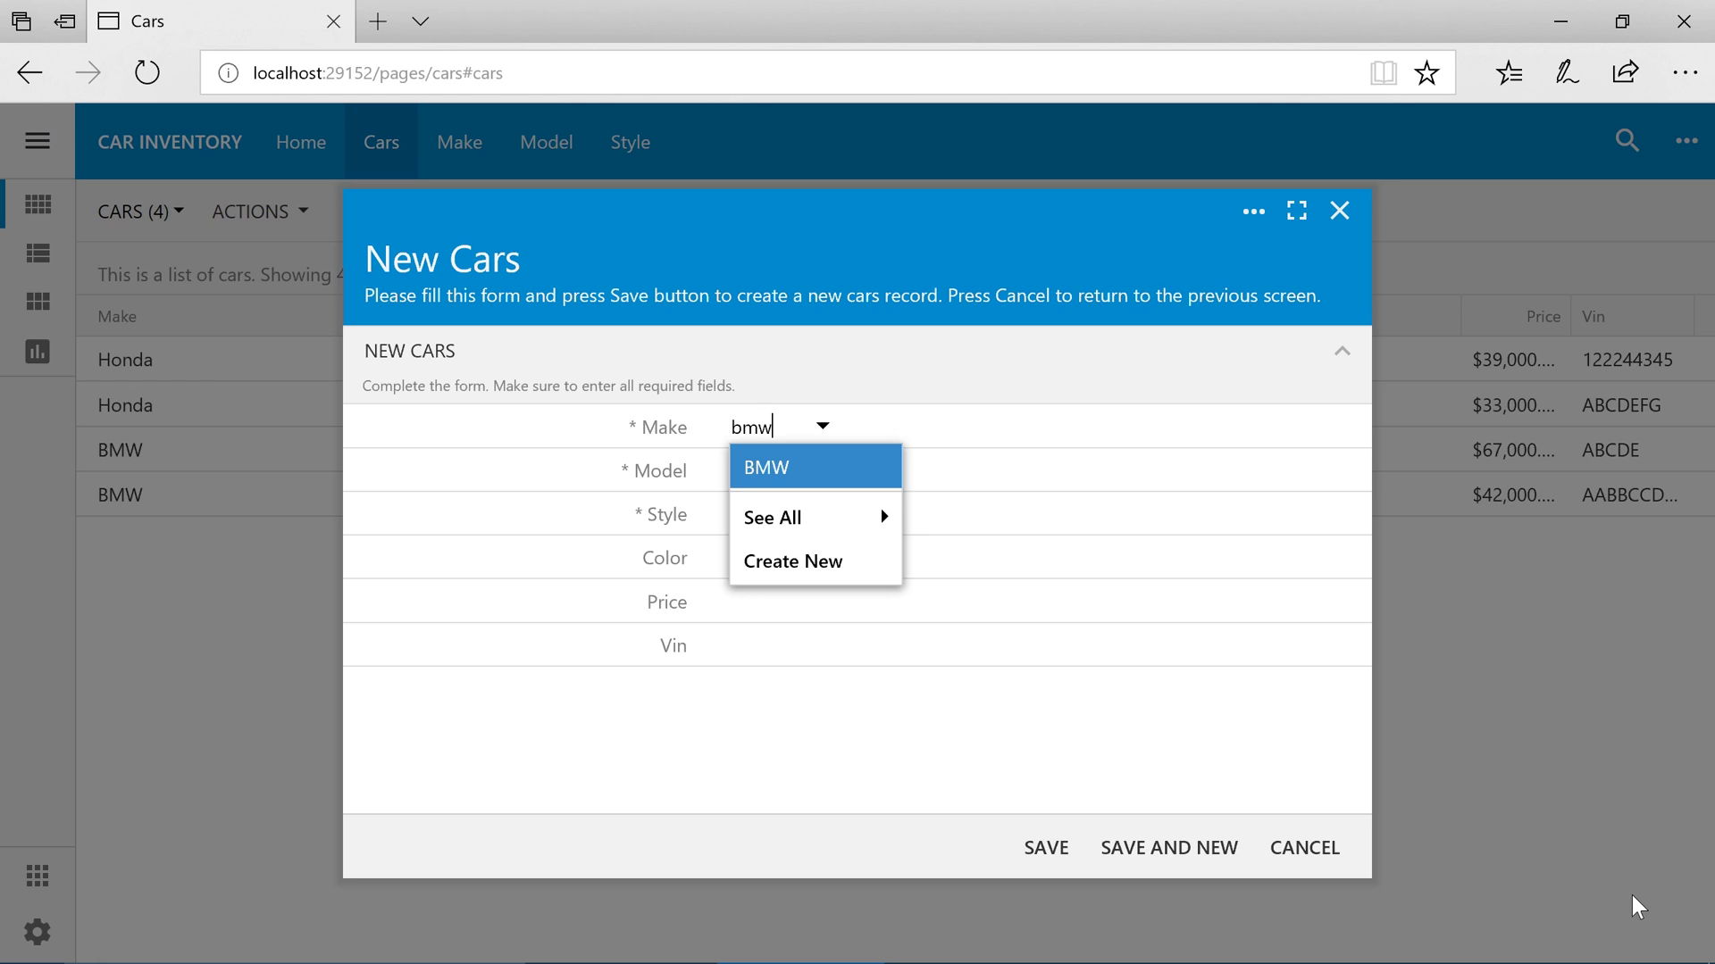
pyautogui.press('Return')
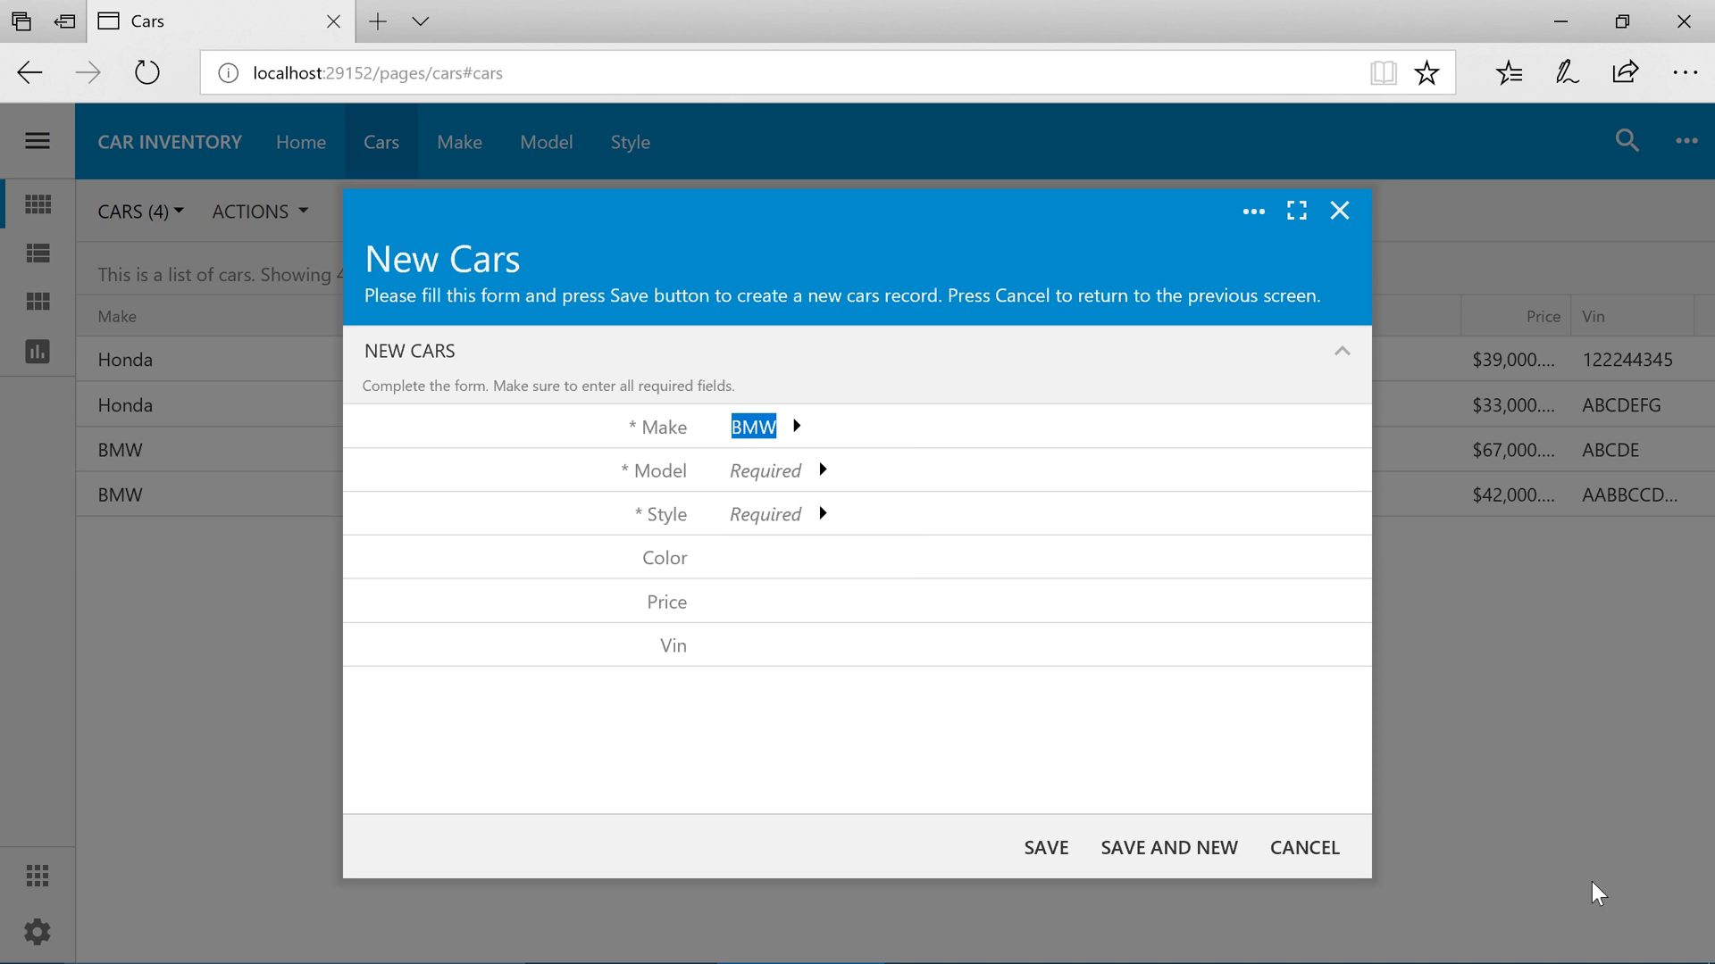
pyautogui.click(821, 473)
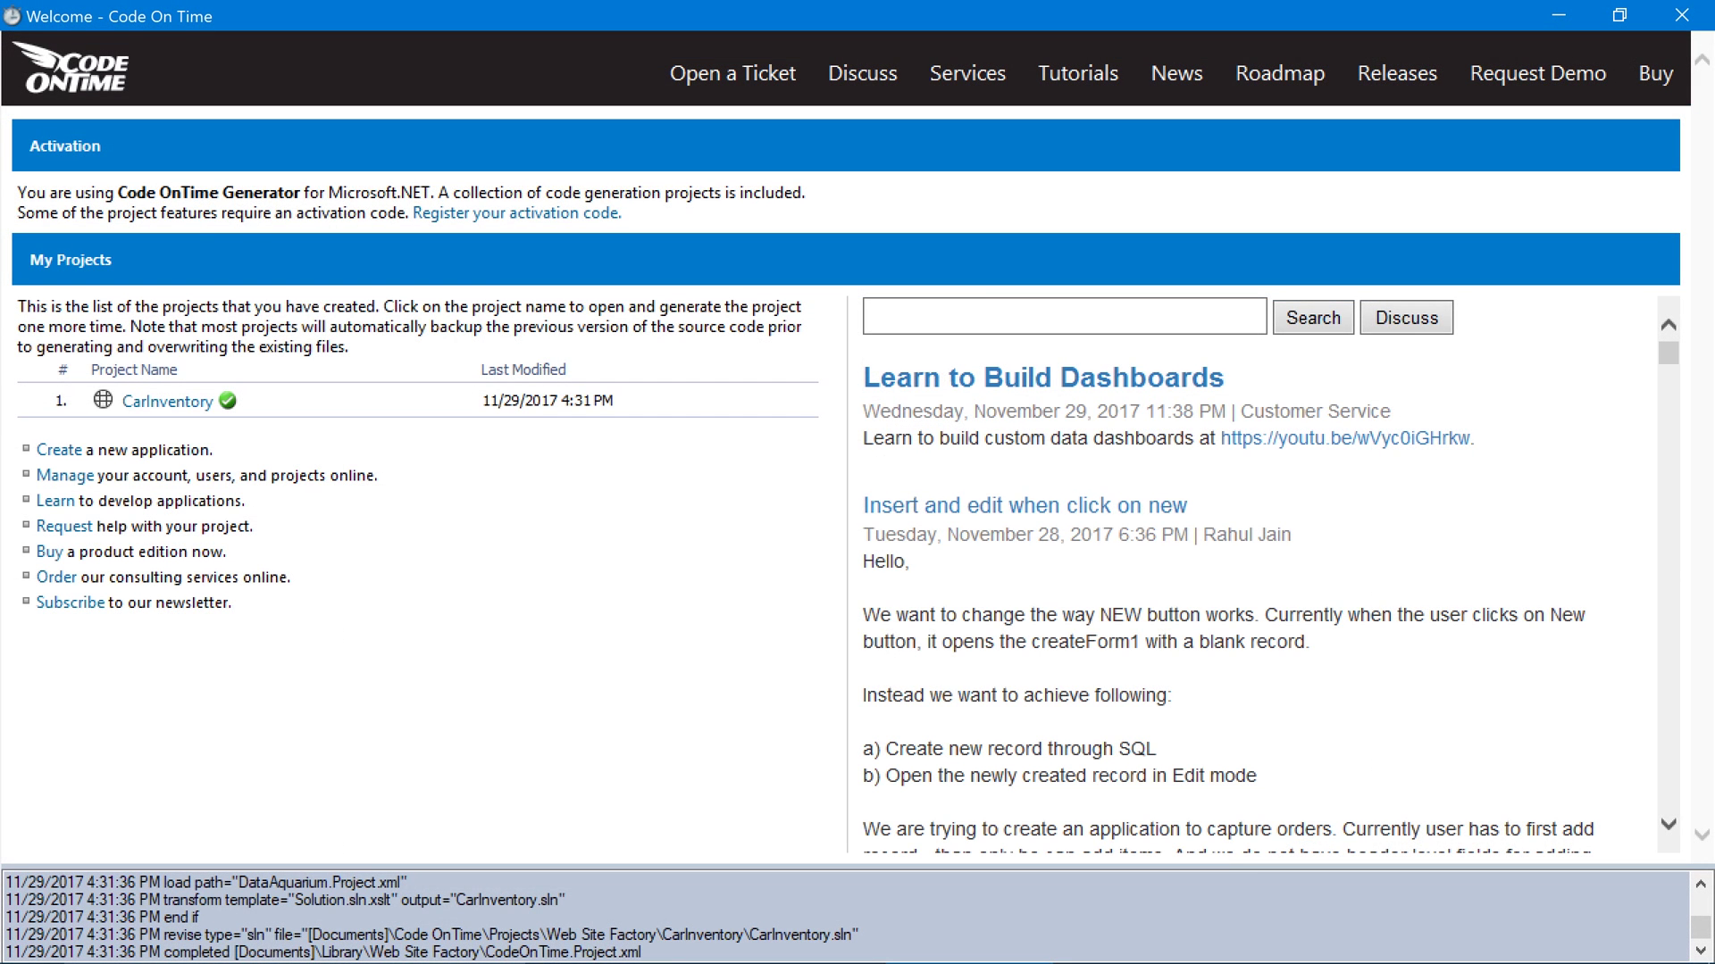
# Step: Open the CarInventory project and expand the Cars controller's Fields in the Controllers list
pyautogui.click(421, 407)
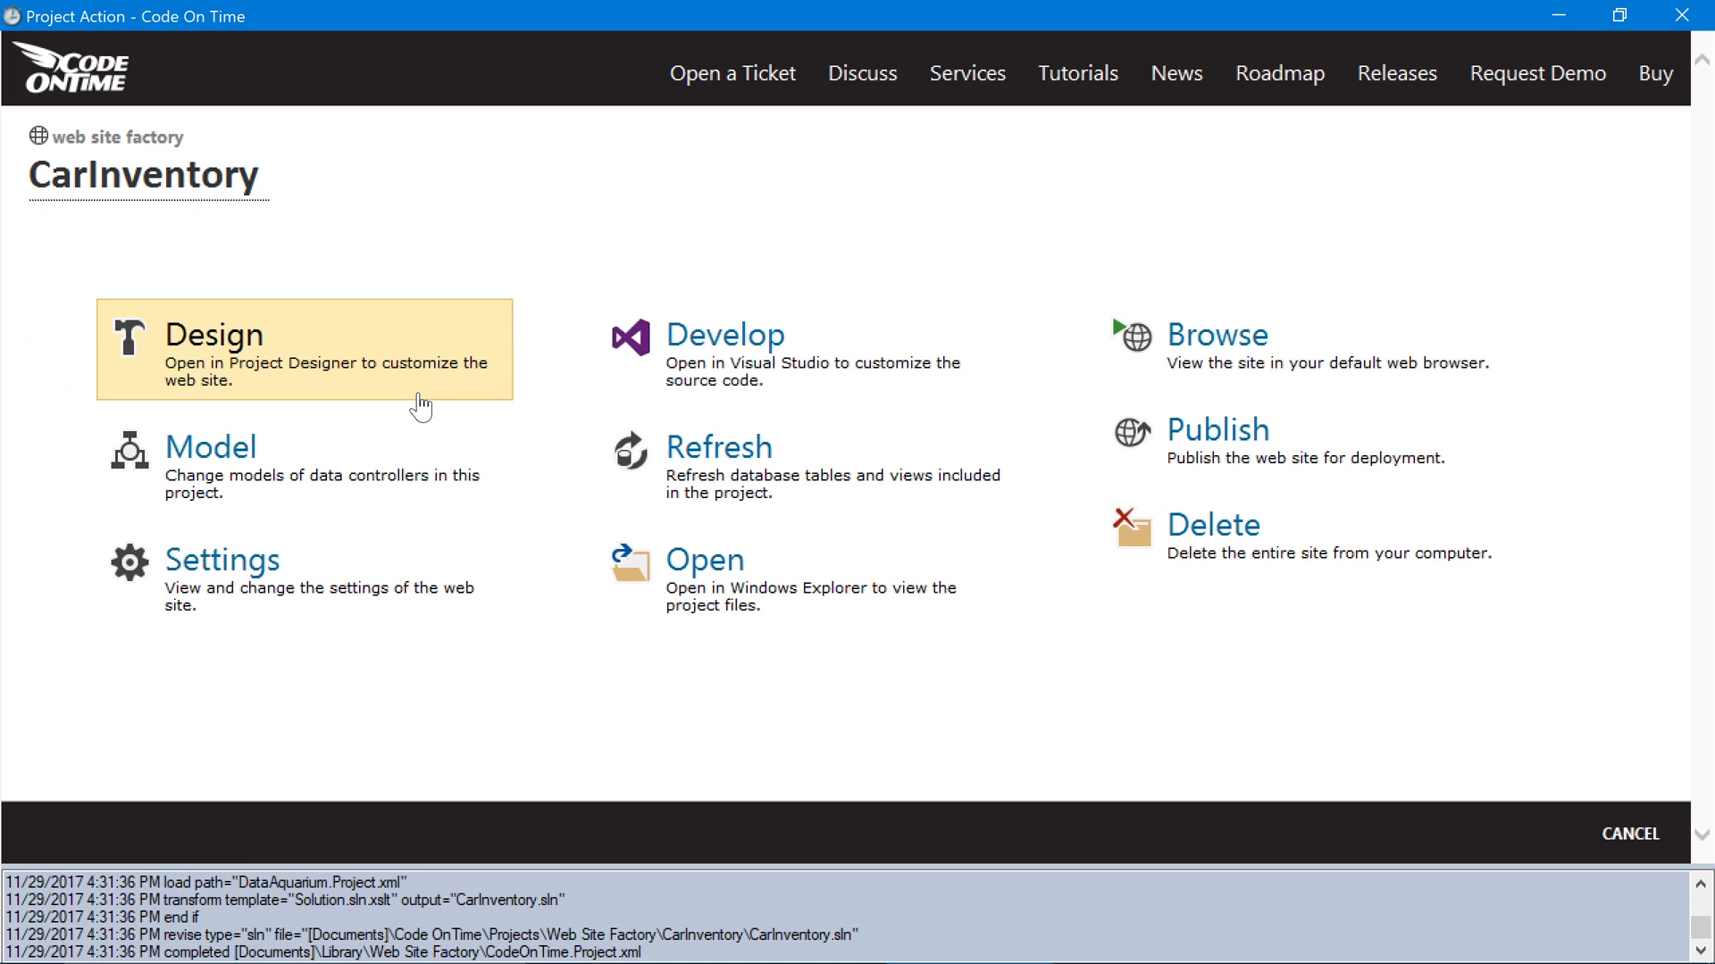
pyautogui.click(421, 406)
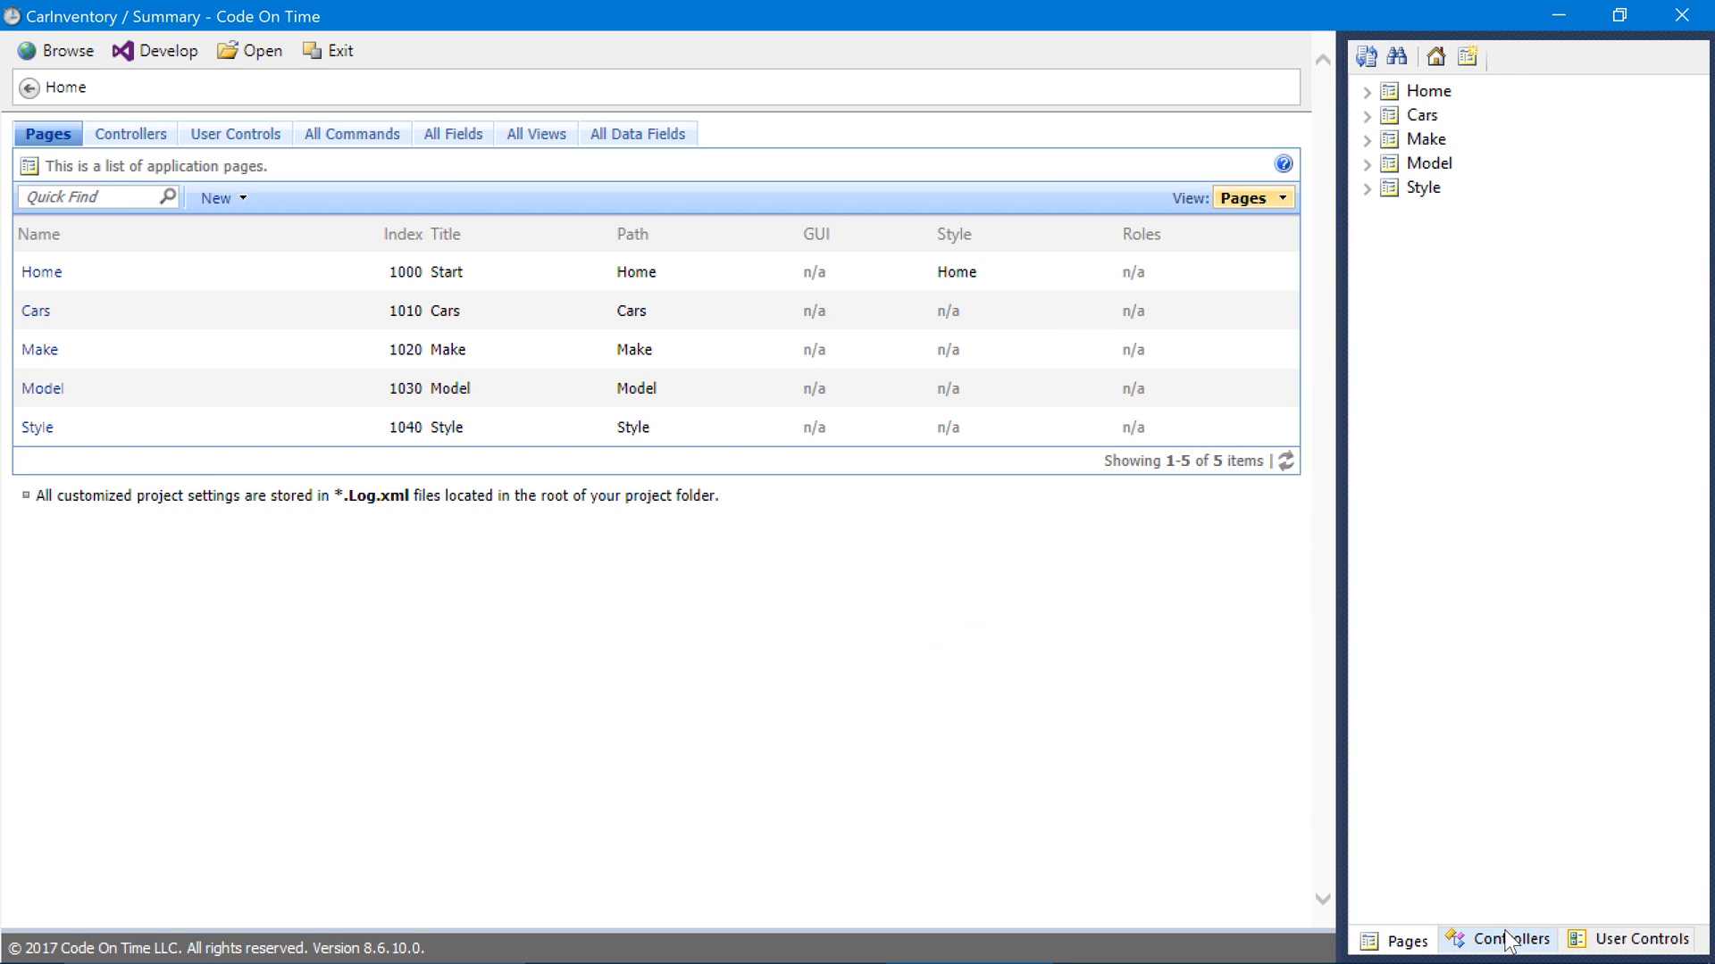
pyautogui.click(1509, 939)
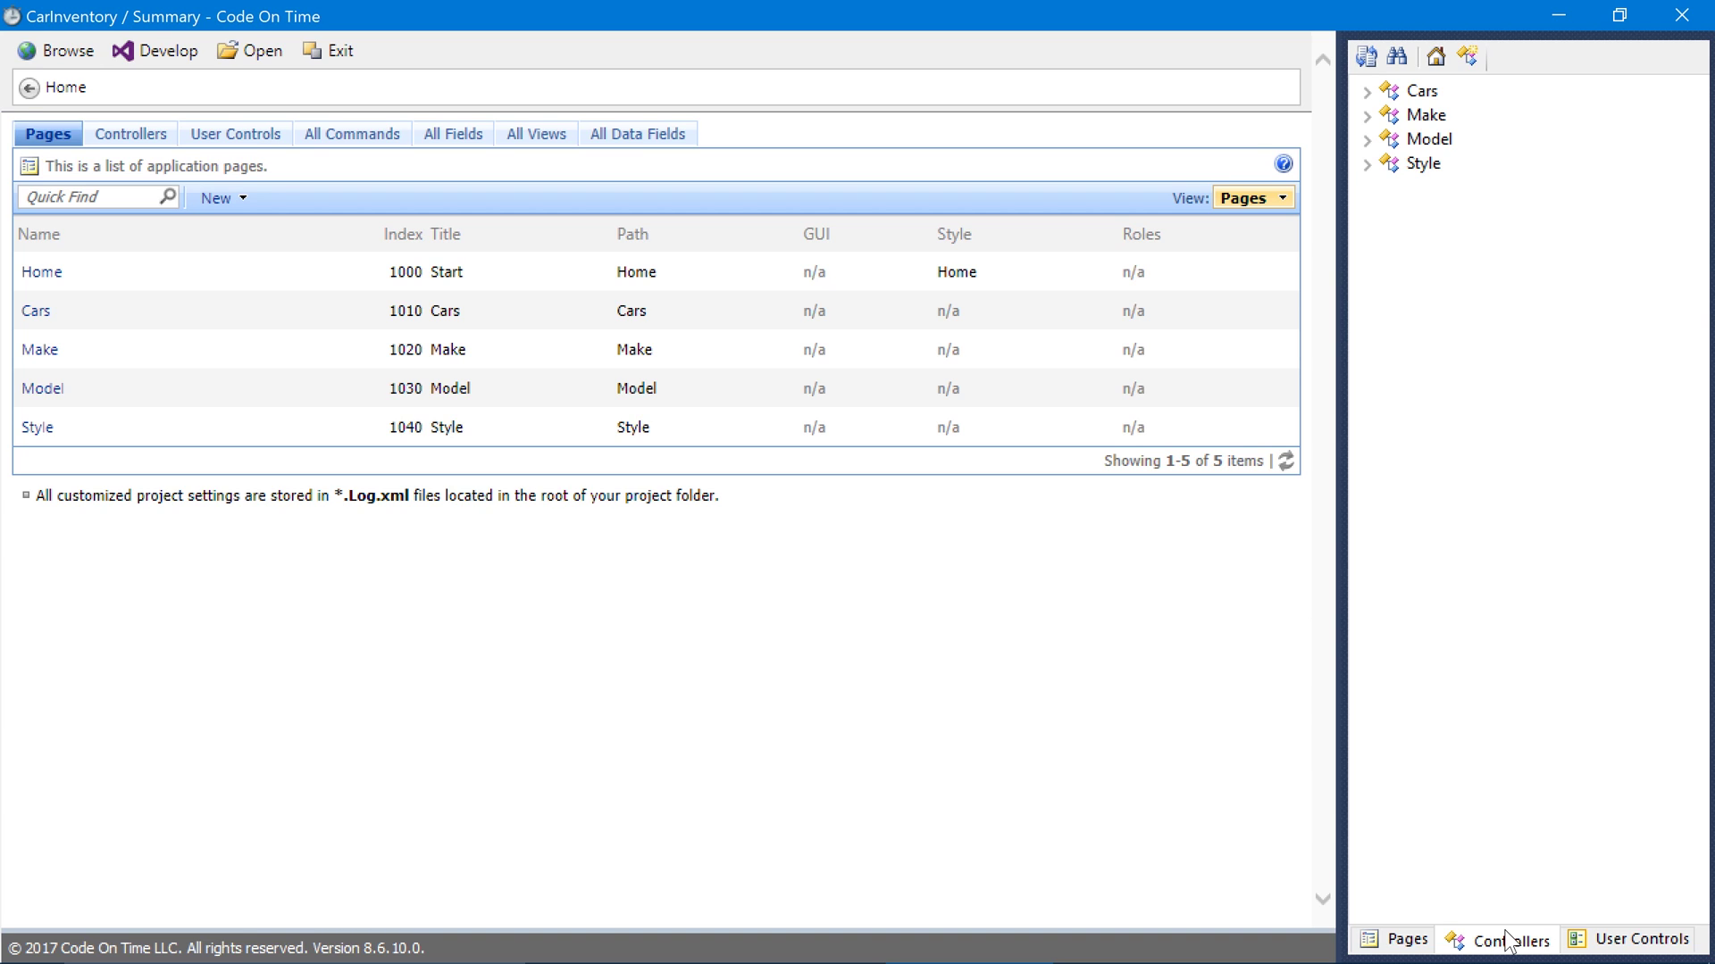
pyautogui.click(1368, 92)
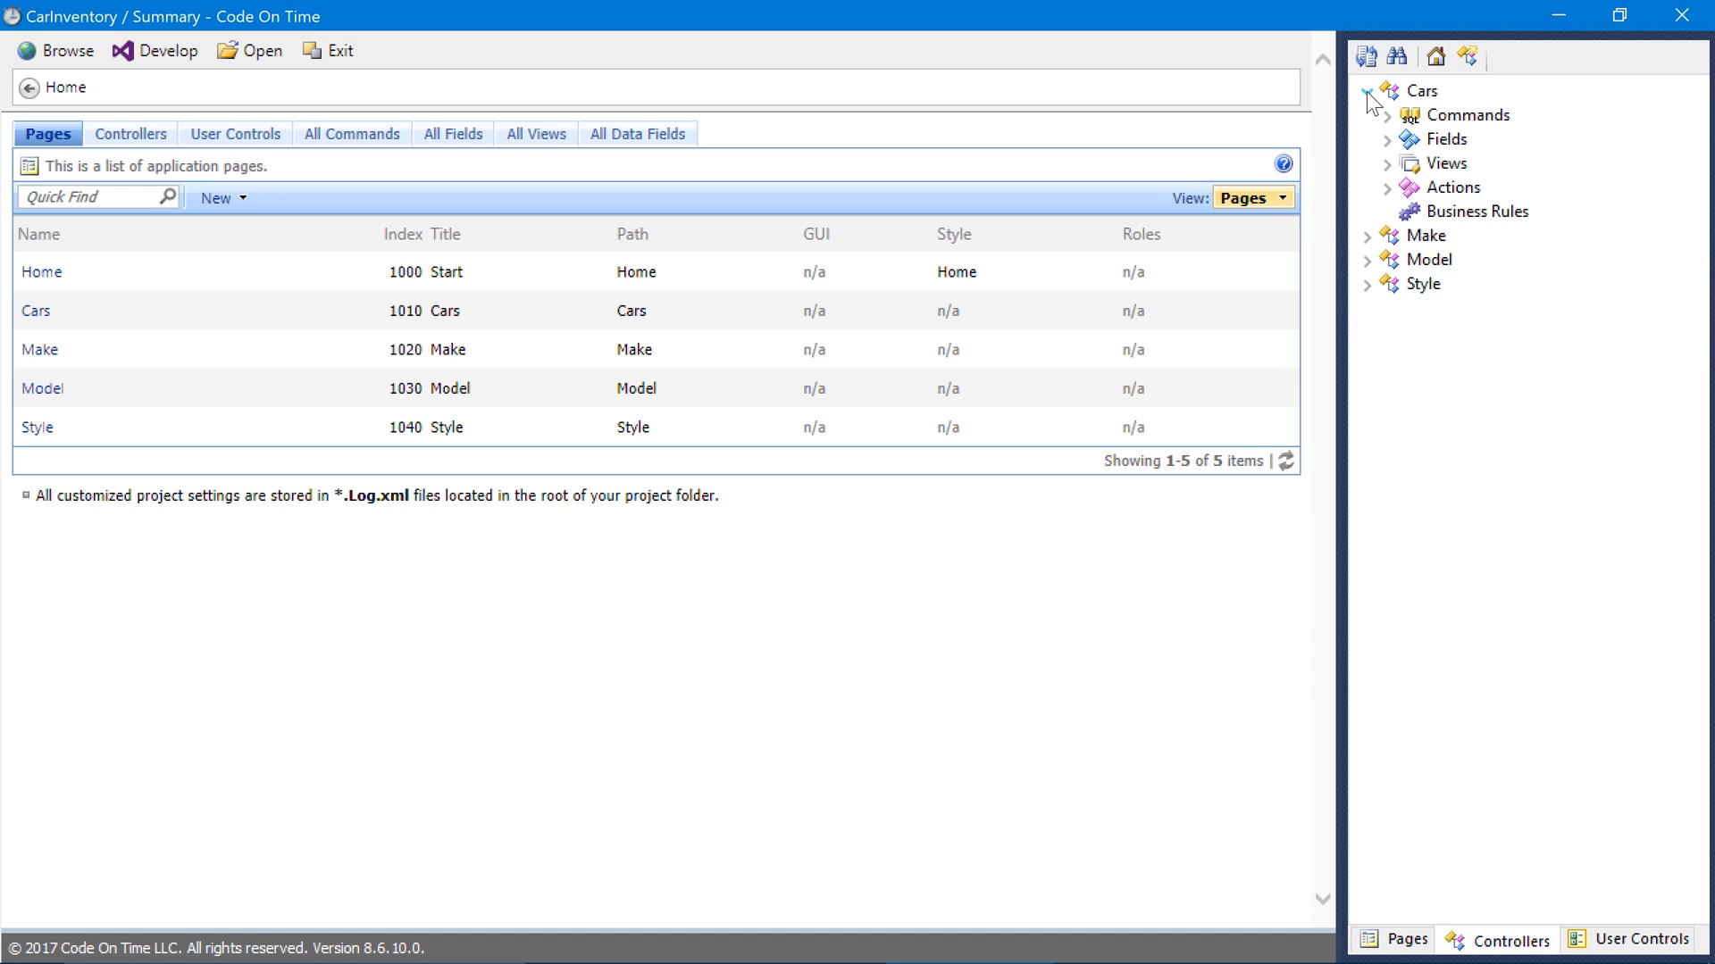
pyautogui.click(1387, 141)
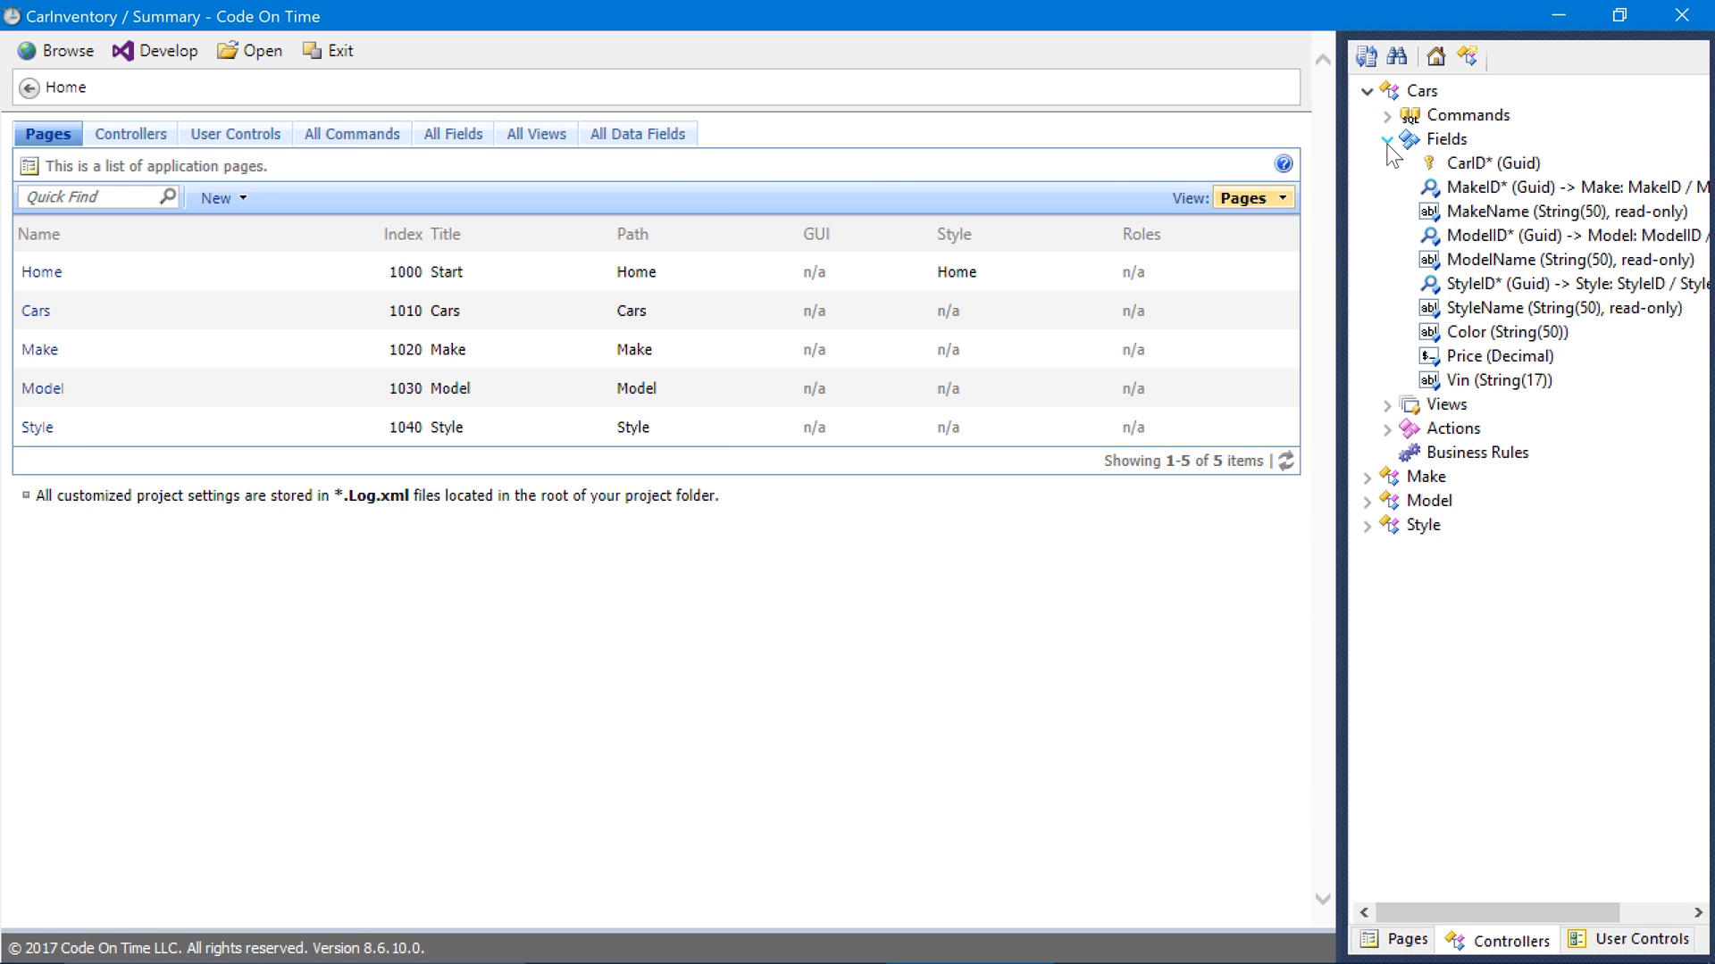
# Step: Set the Cars ModelID field's Items Style to List Box and Context Fields to MakeID=MakeID, then save
pyautogui.click(1430, 237)
pyautogui.doubleClick(1430, 237)
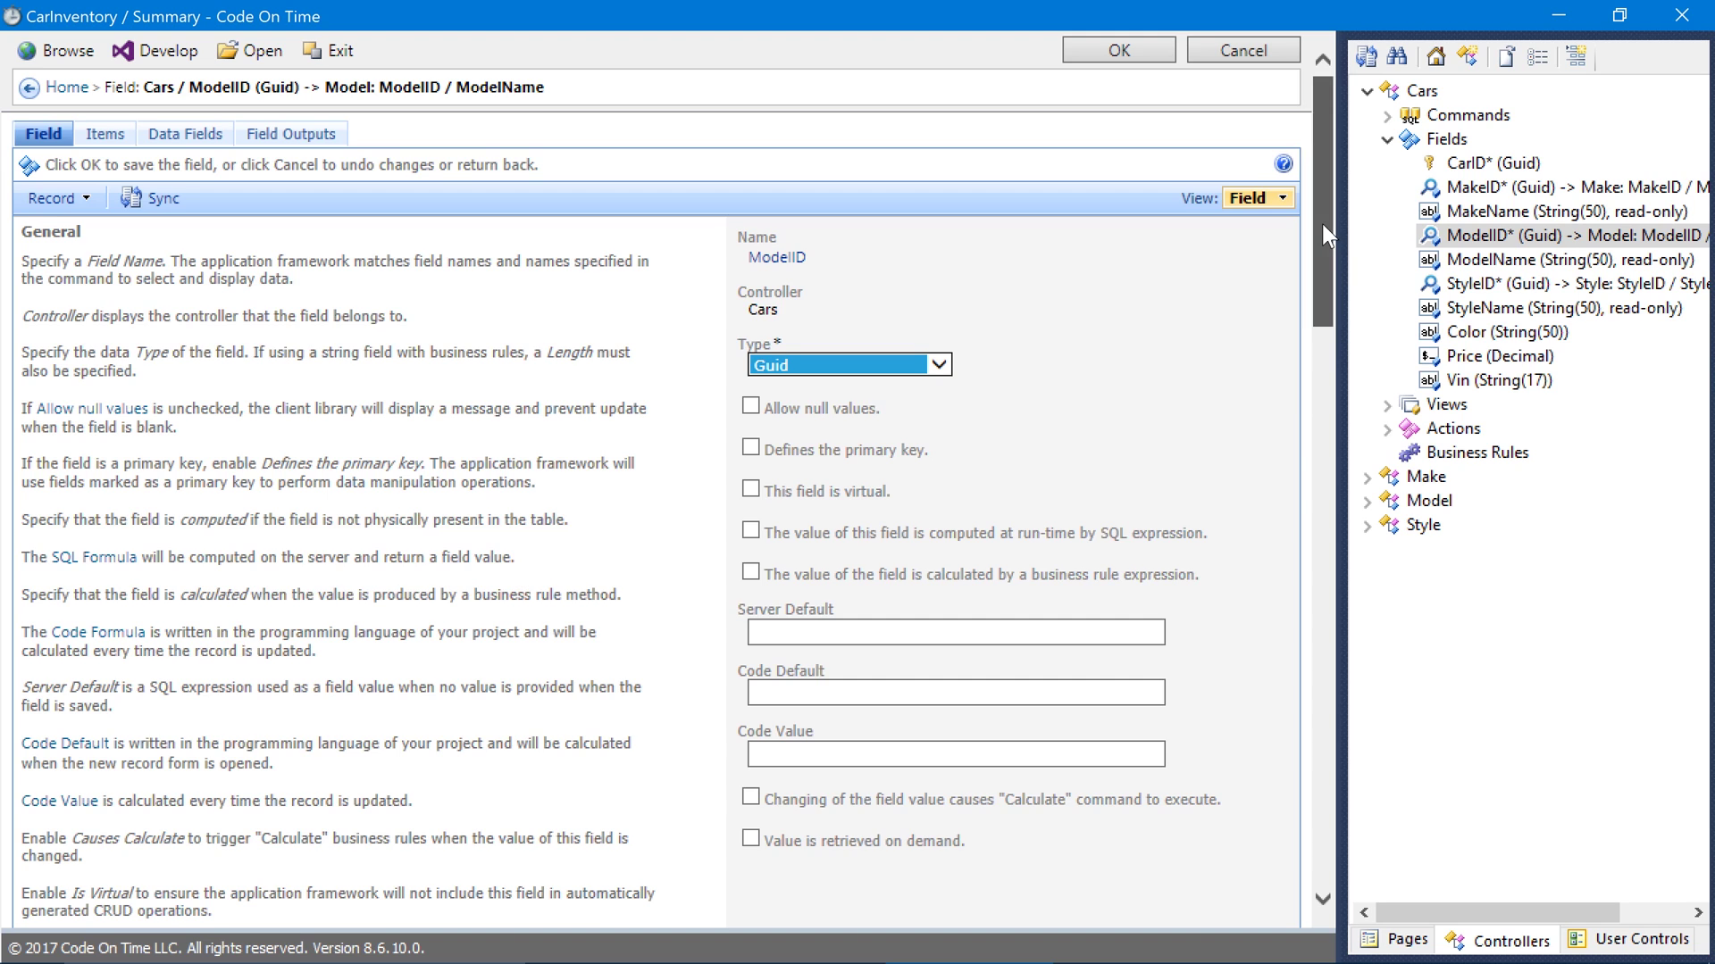
pyautogui.moveTo(1323, 234); pyautogui.dragTo(1299, 582)
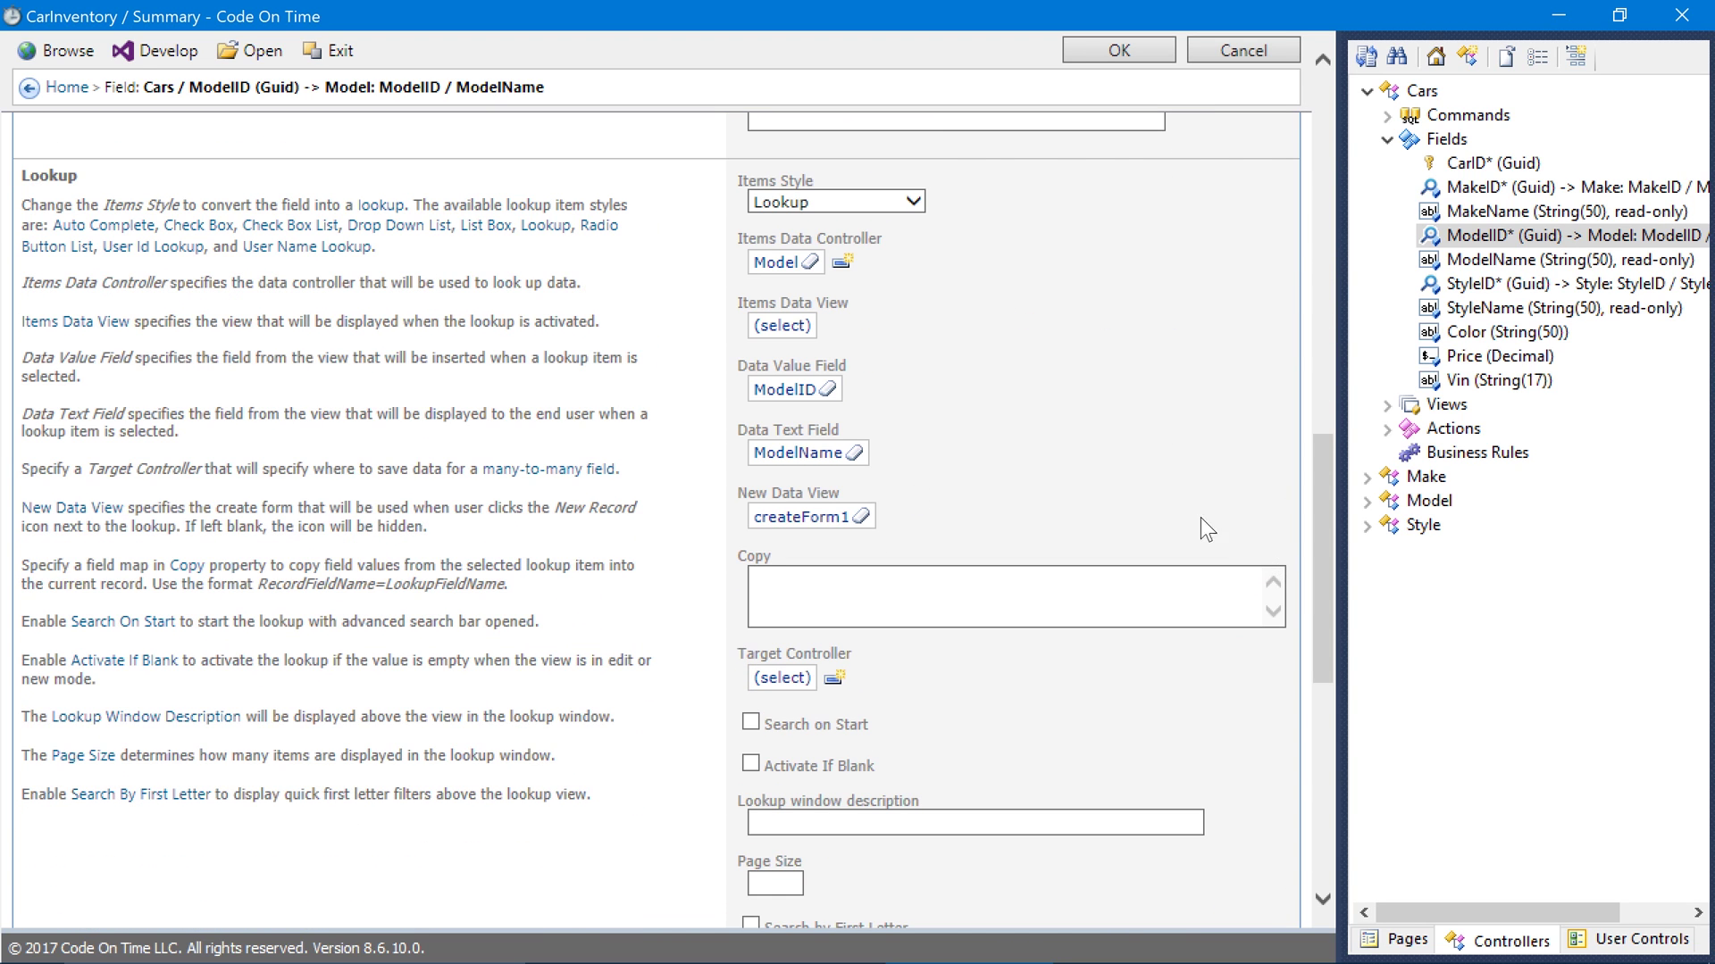
pyautogui.click(910, 201)
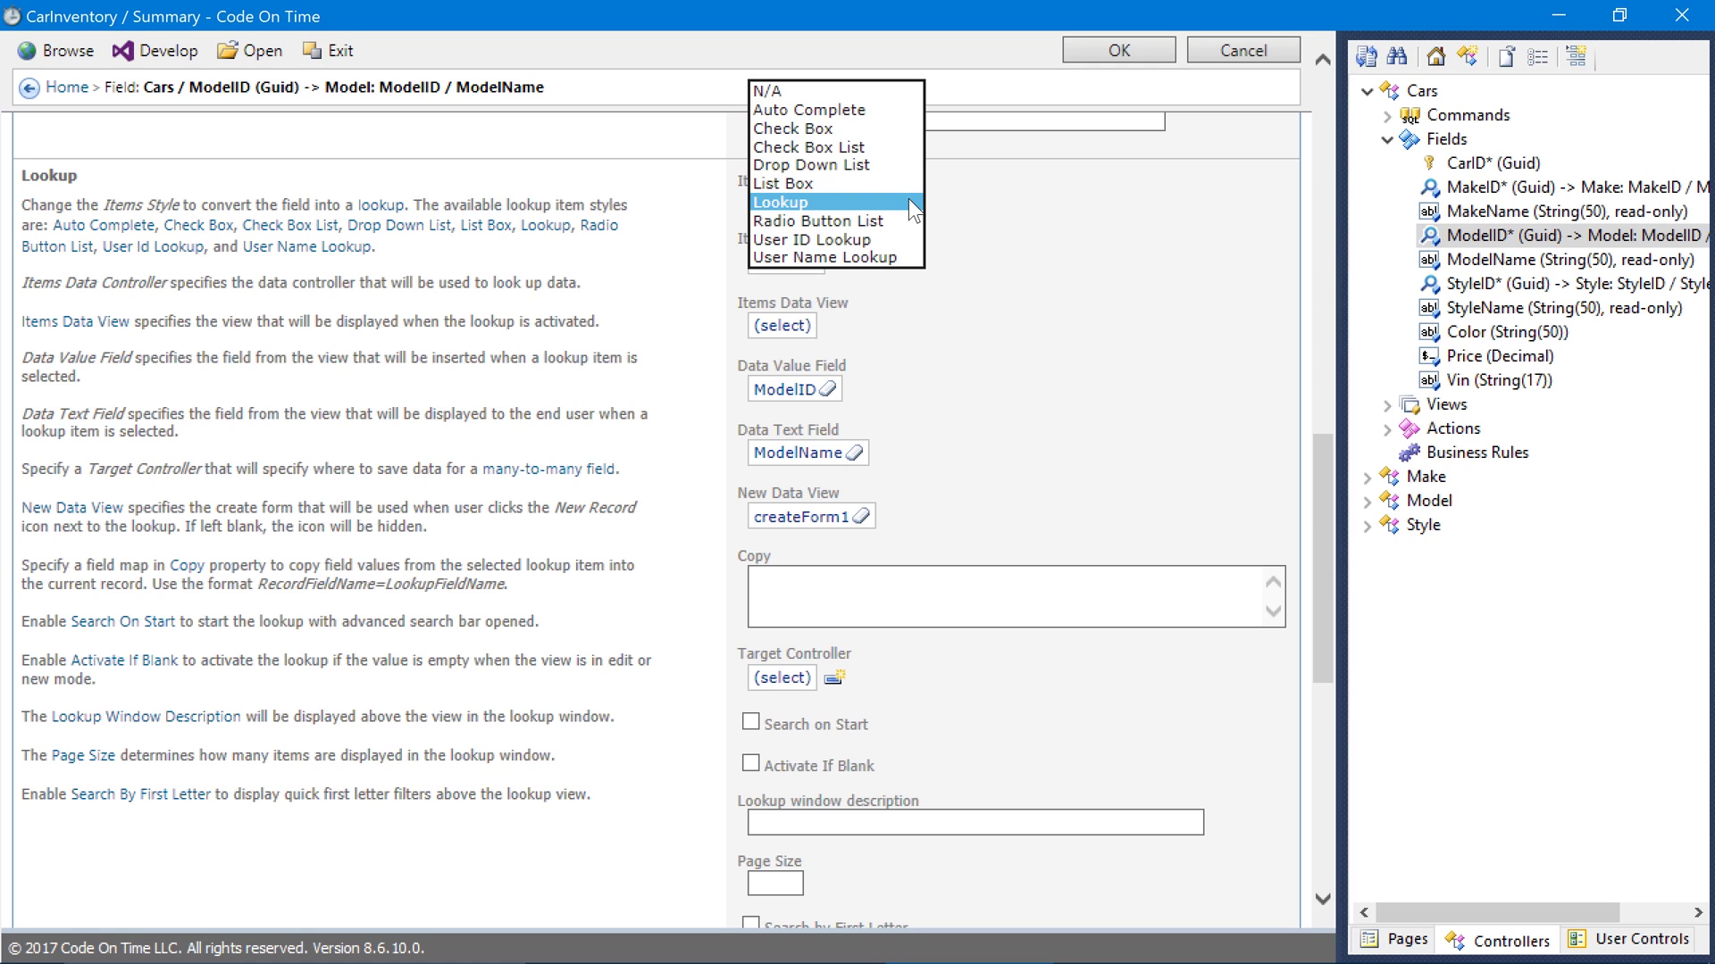
pyautogui.click(903, 185)
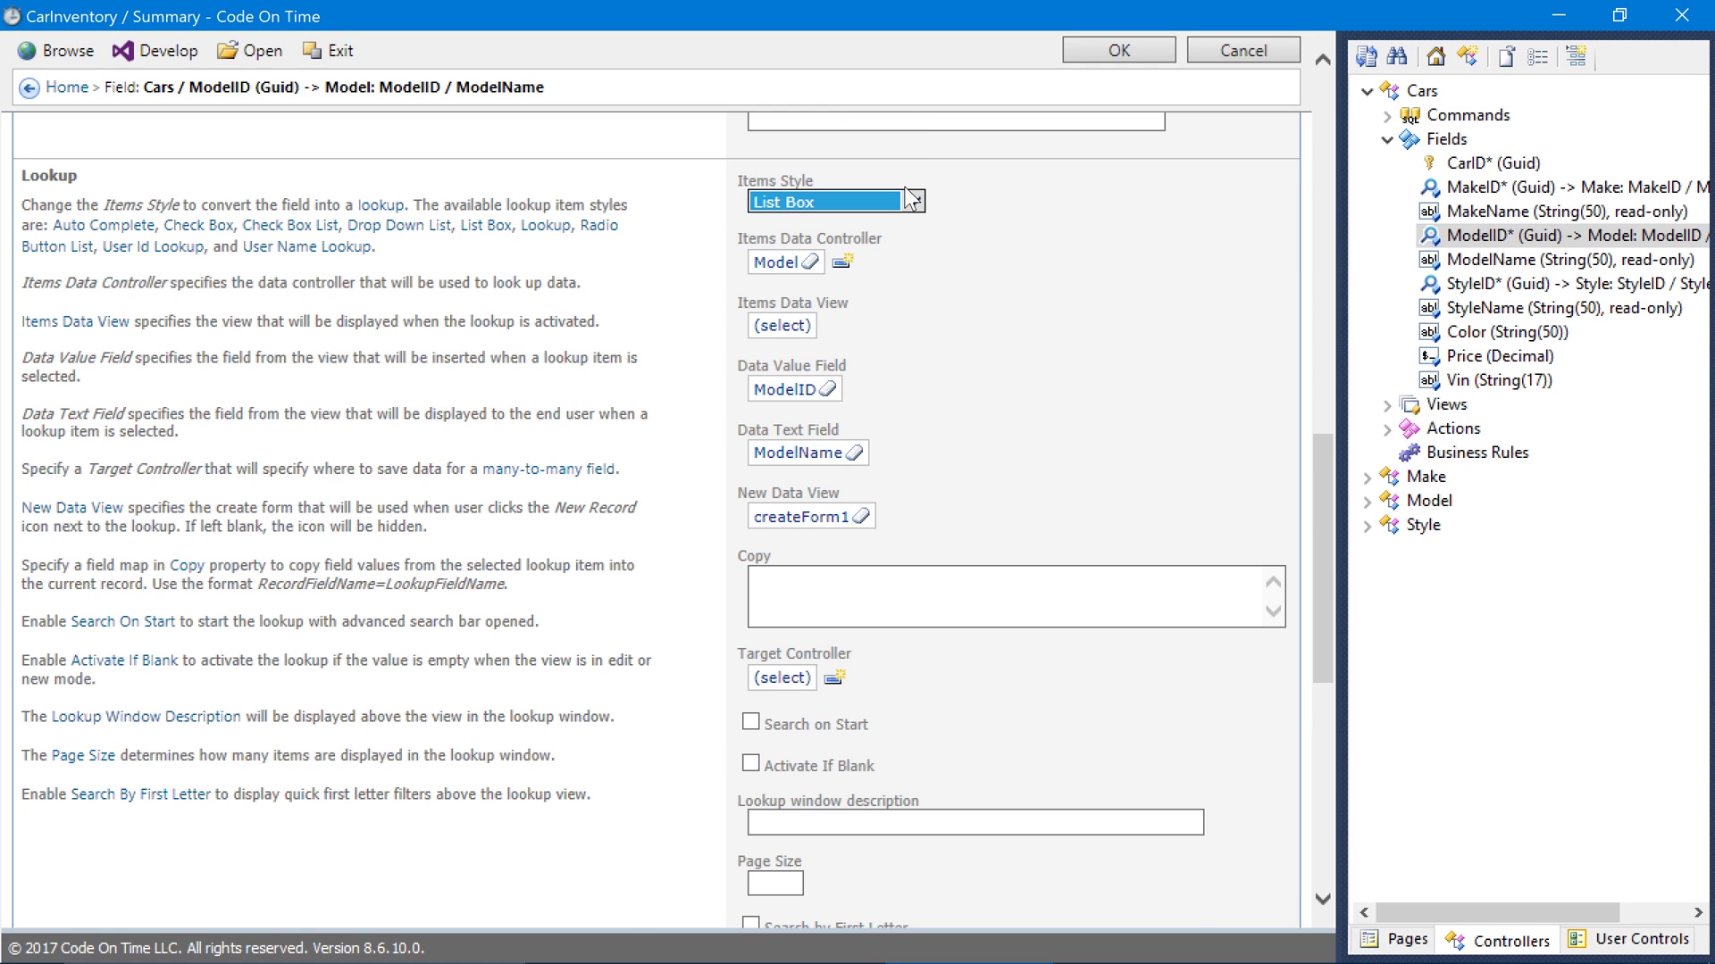
pyautogui.scroll(-3, 986, 428)
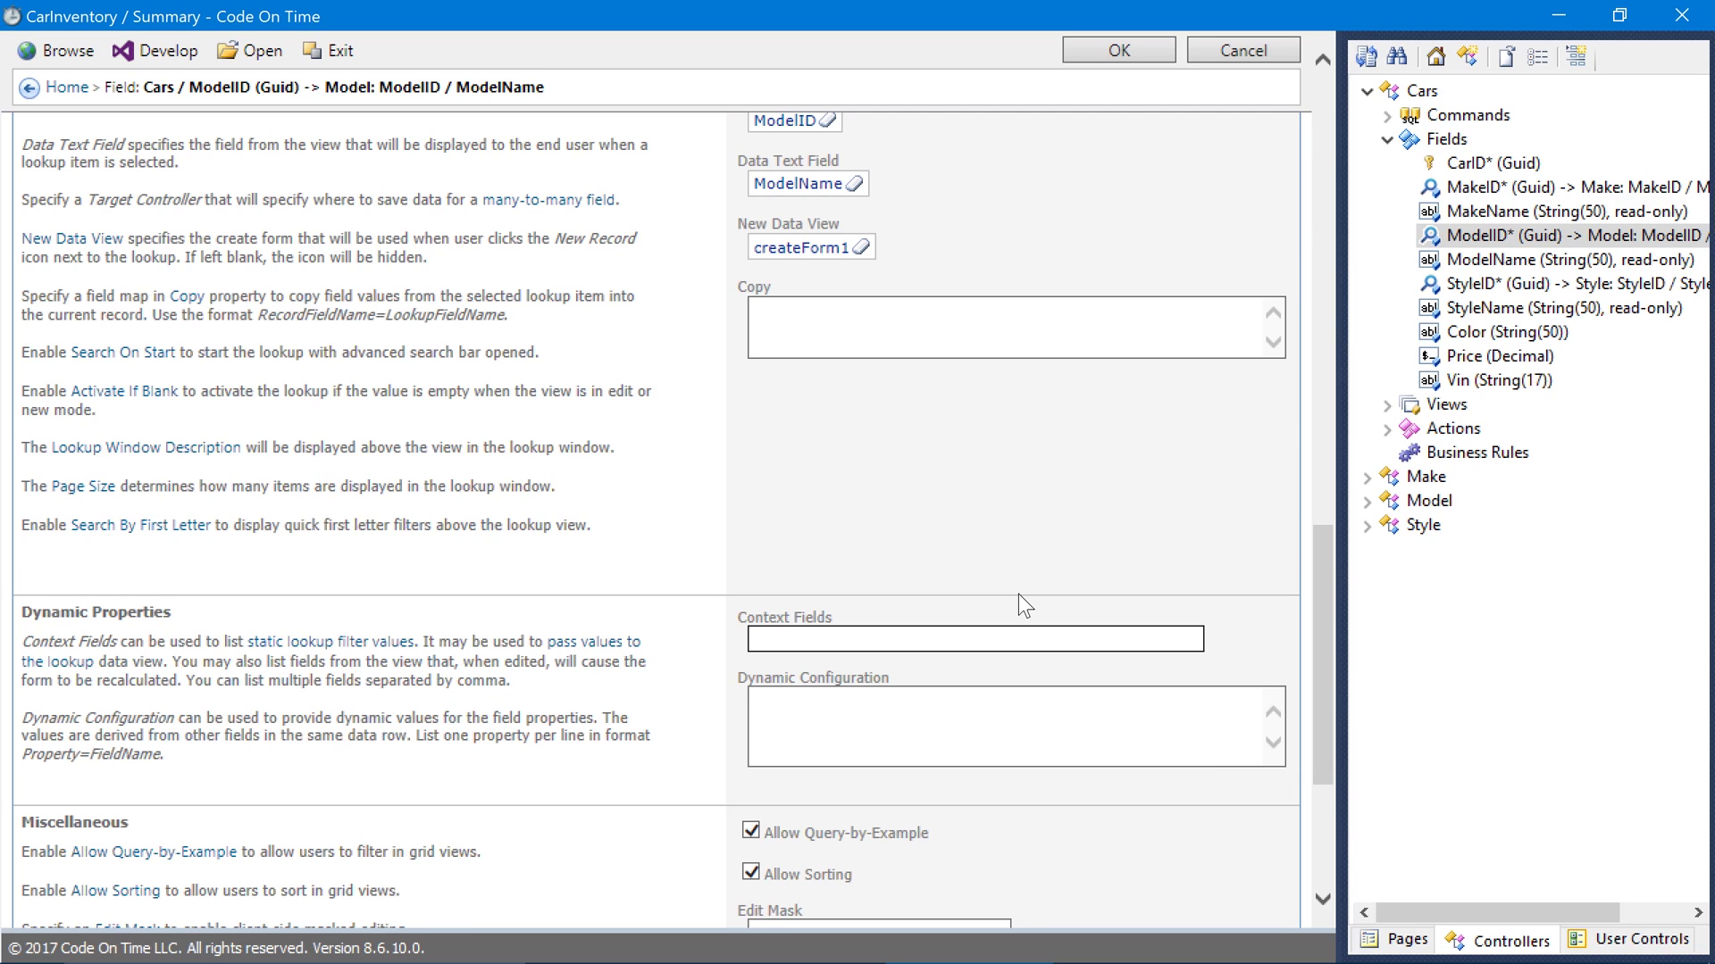
pyautogui.write('MakeID=MakeID')
pyautogui.moveTo(810, 639); pyautogui.dragTo(753, 639)
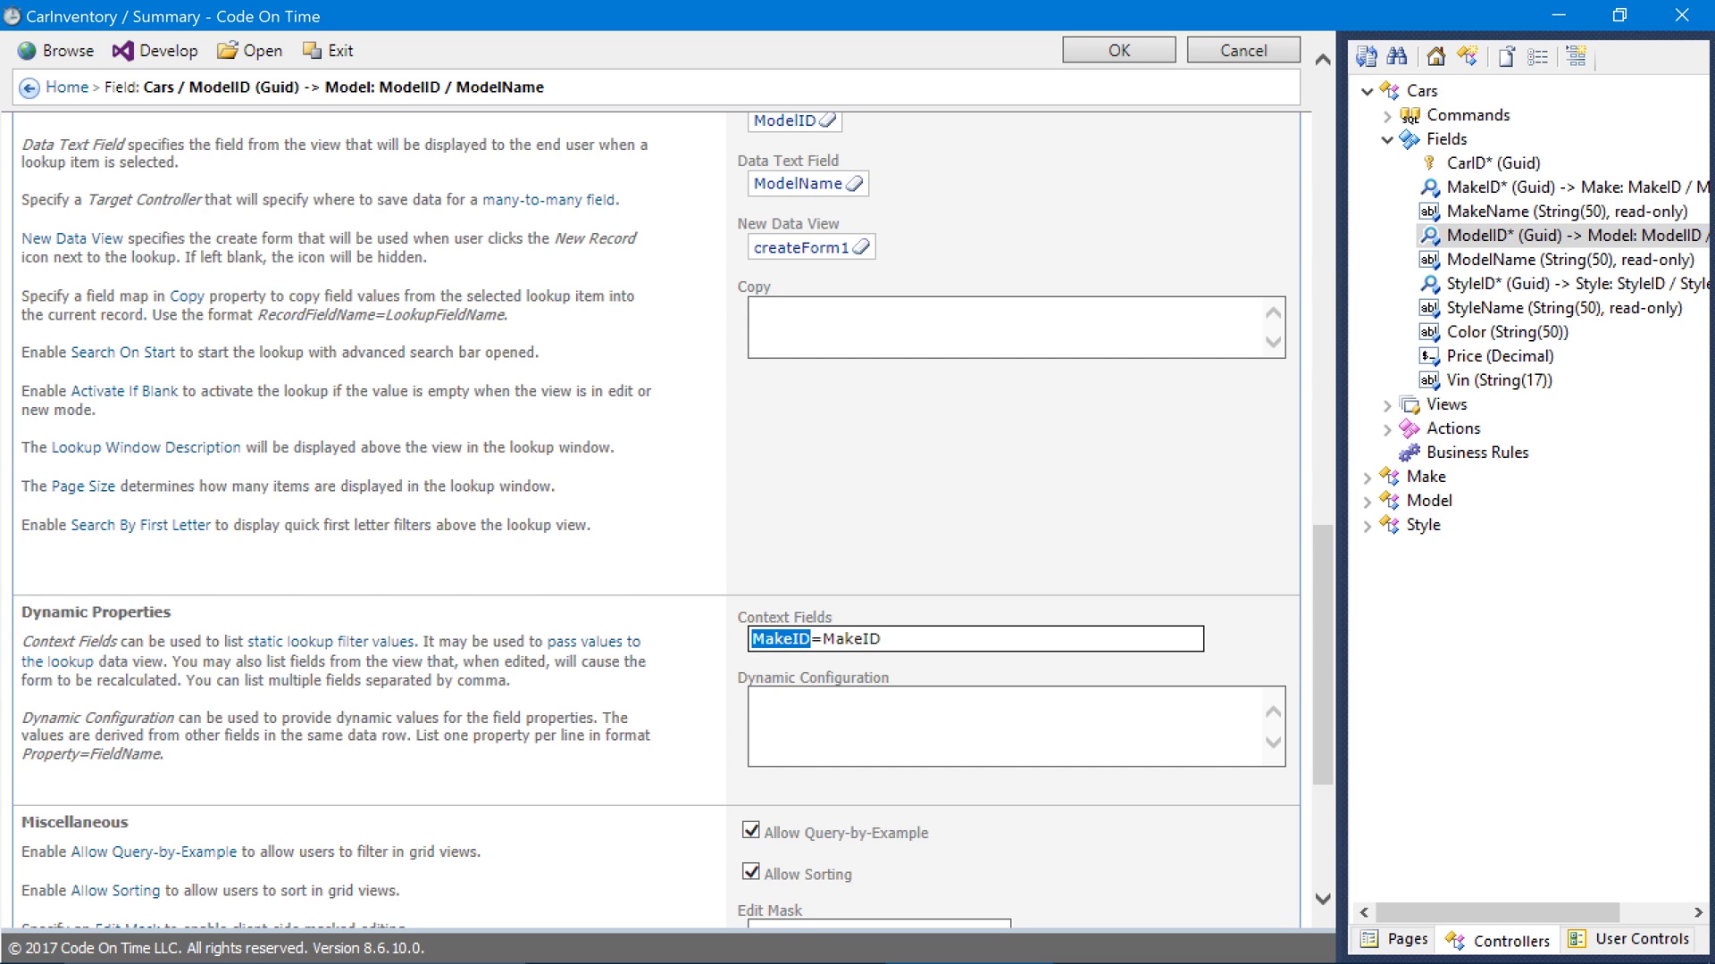
pyautogui.moveTo(823, 639); pyautogui.dragTo(892, 637)
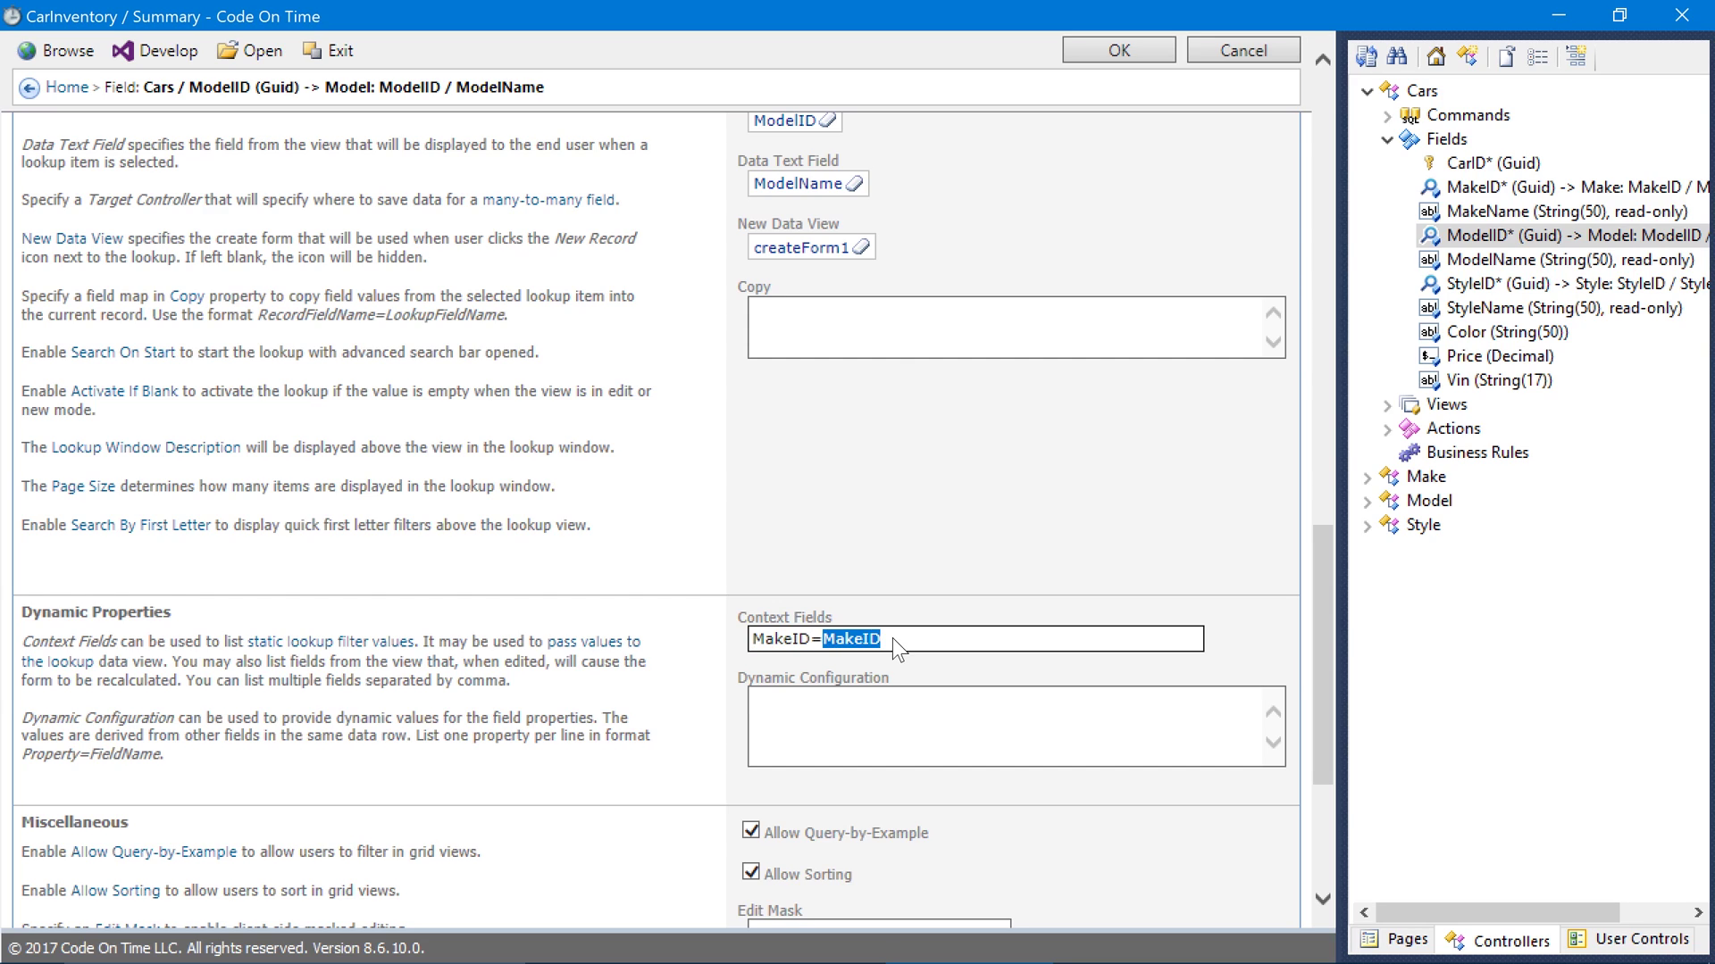
pyautogui.press('Right')
pyautogui.click(1077, 56)
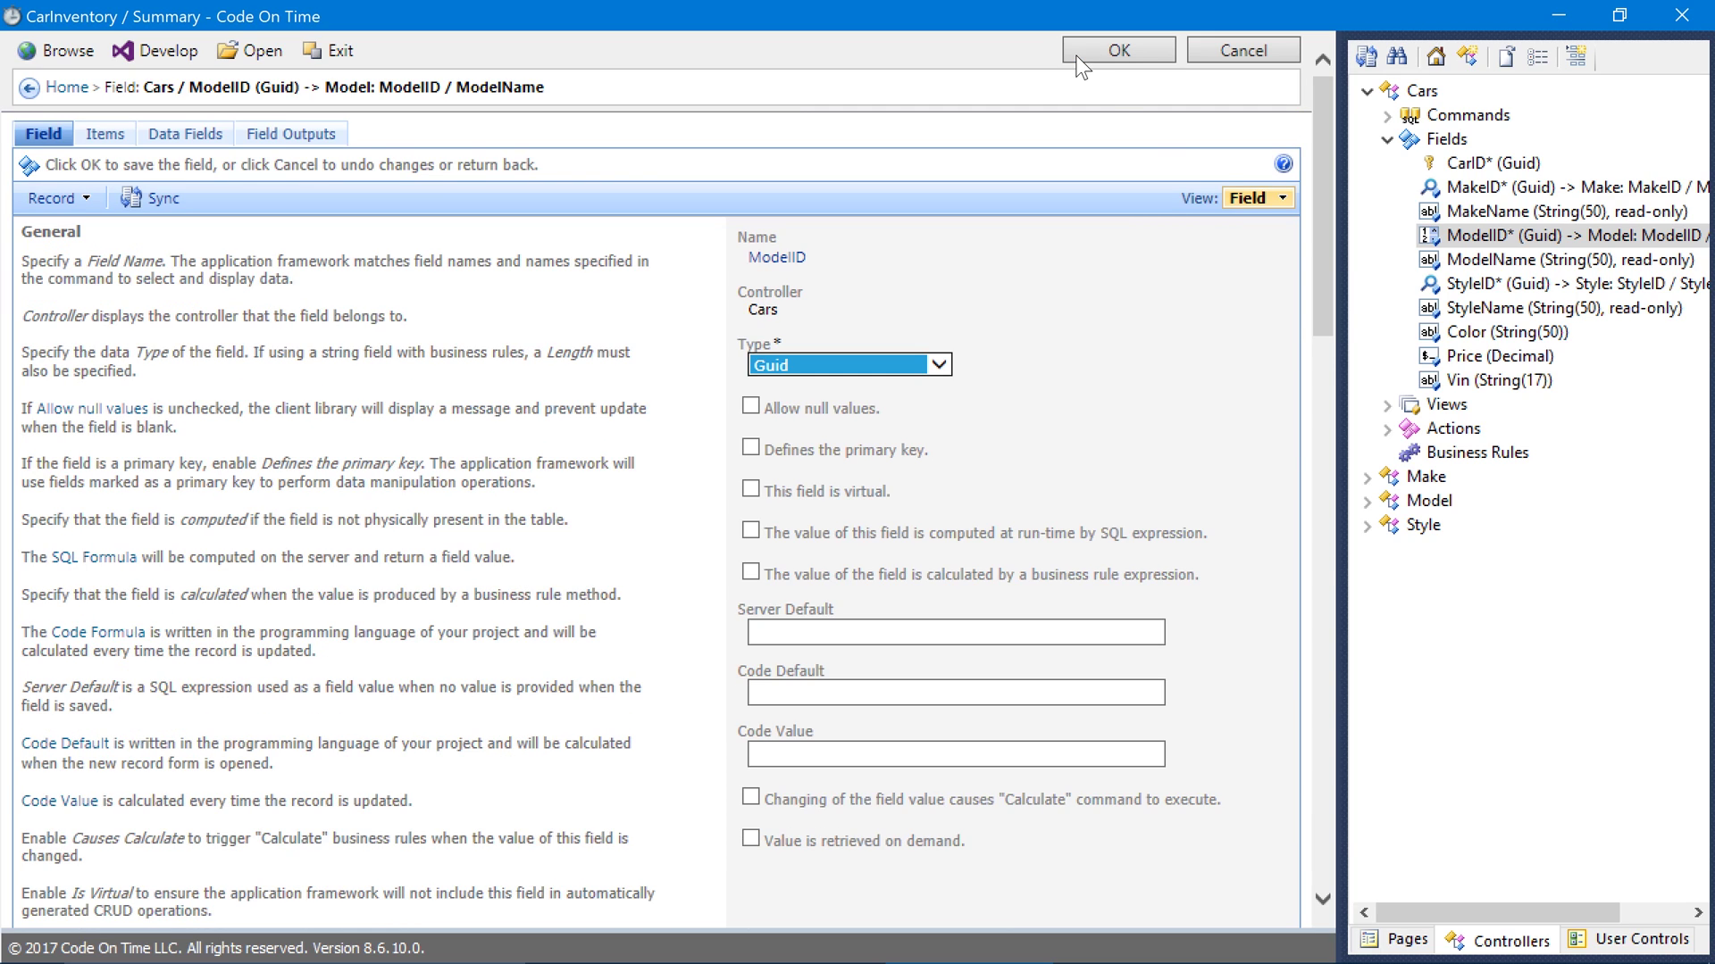
# Step: Set the Cars StyleID field's Items Style to Radio Button List and Context Fields to ModelID=ModelID, then save
pyautogui.click(1431, 287)
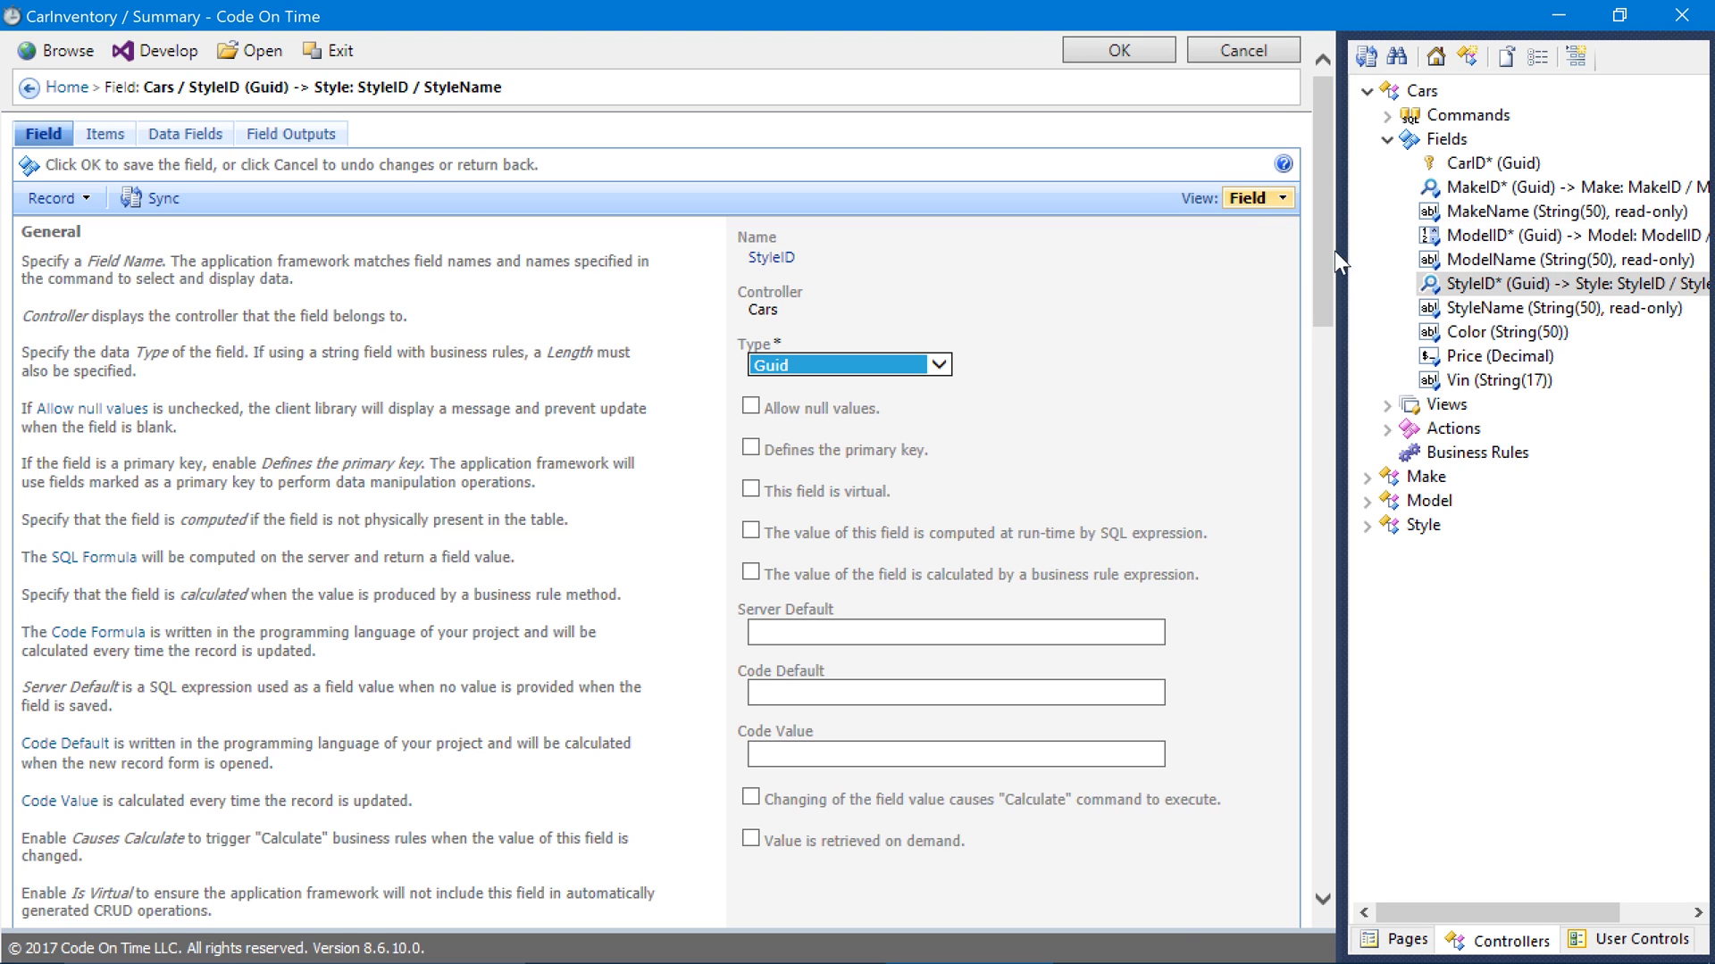
pyautogui.moveTo(1325, 239); pyautogui.dragTo(1316, 602)
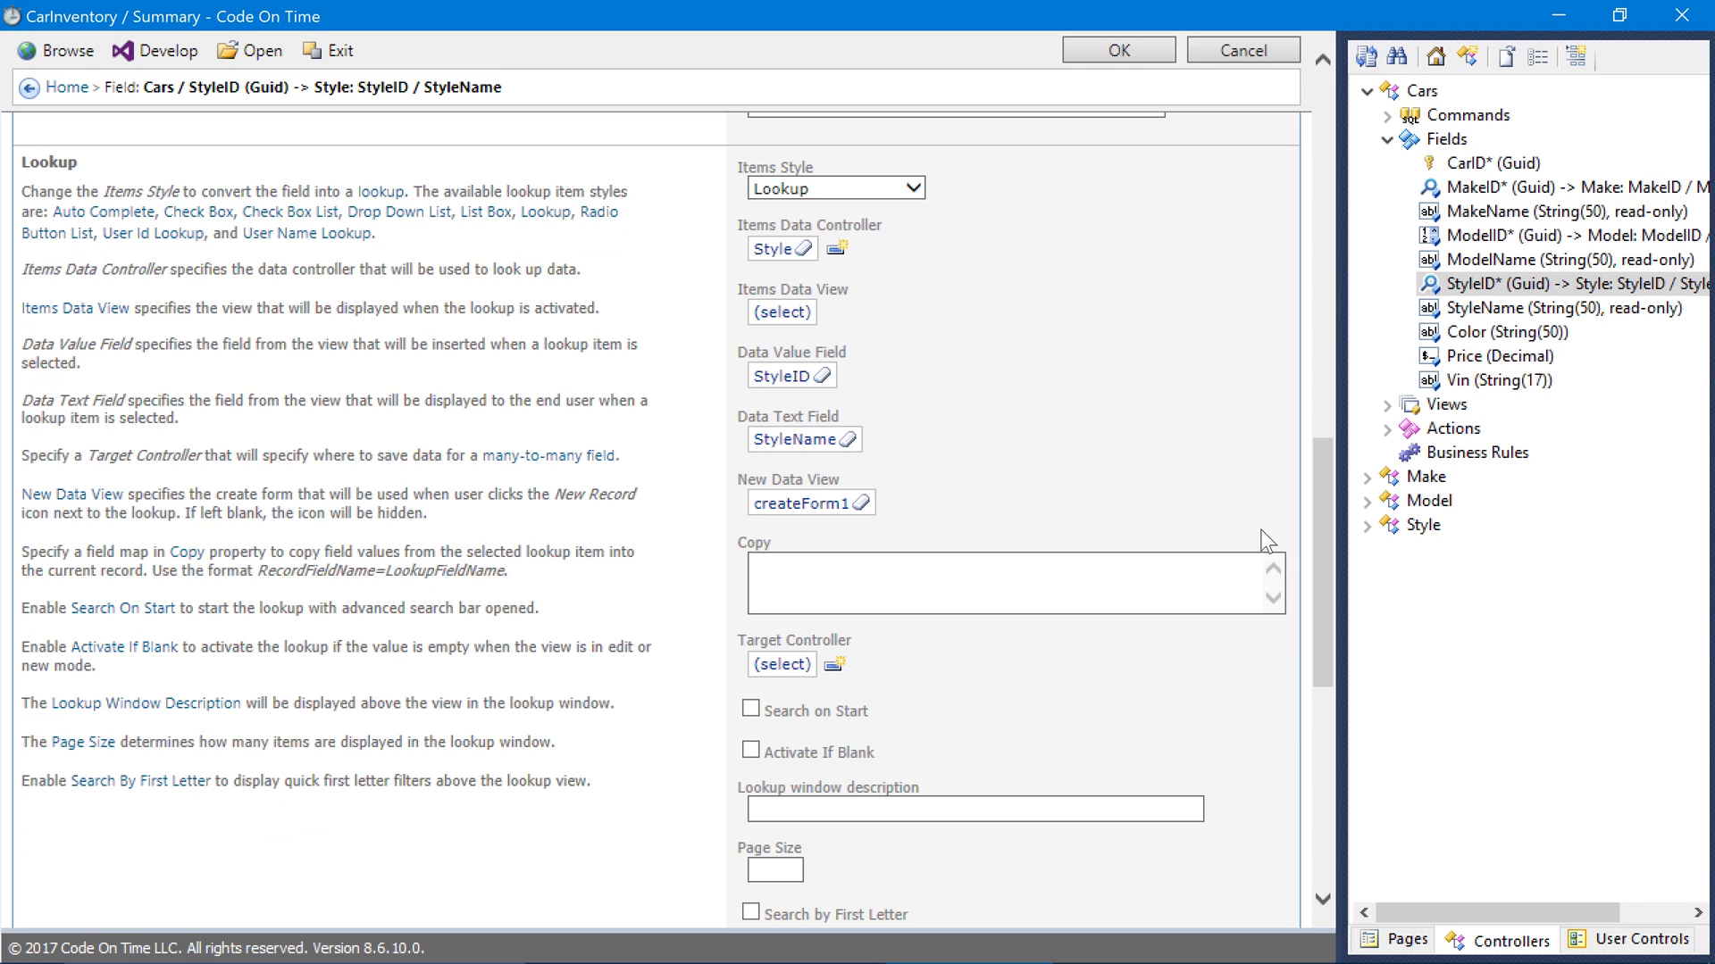
pyautogui.click(911, 189)
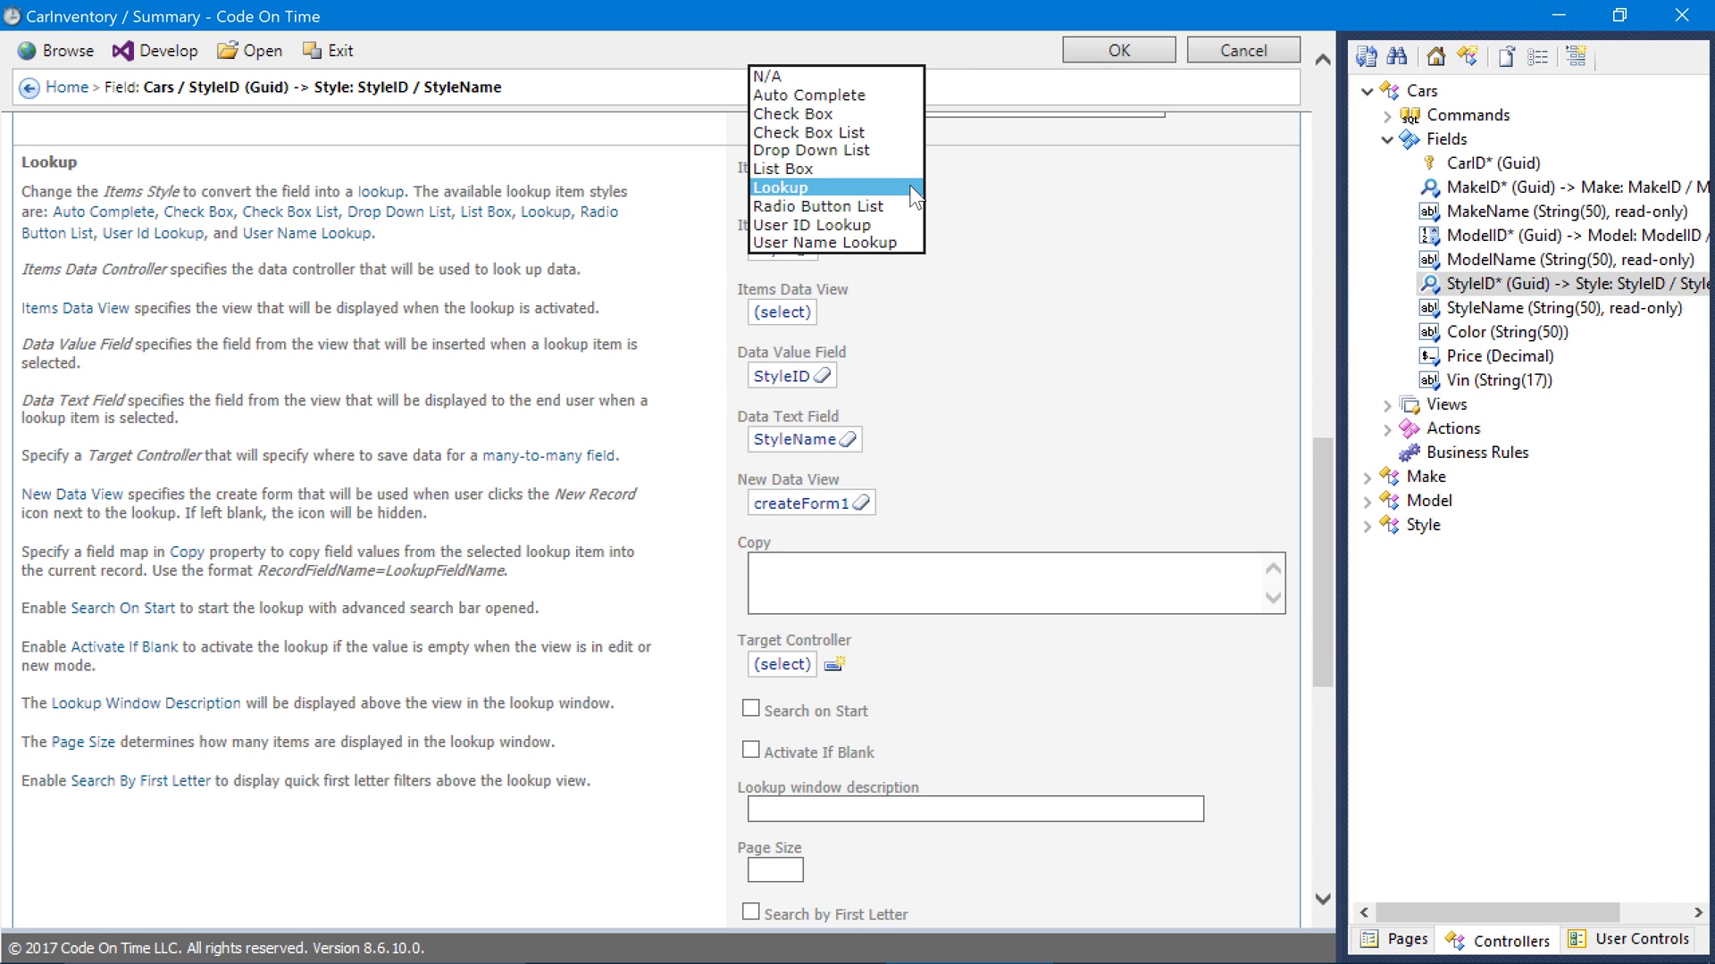
pyautogui.click(911, 208)
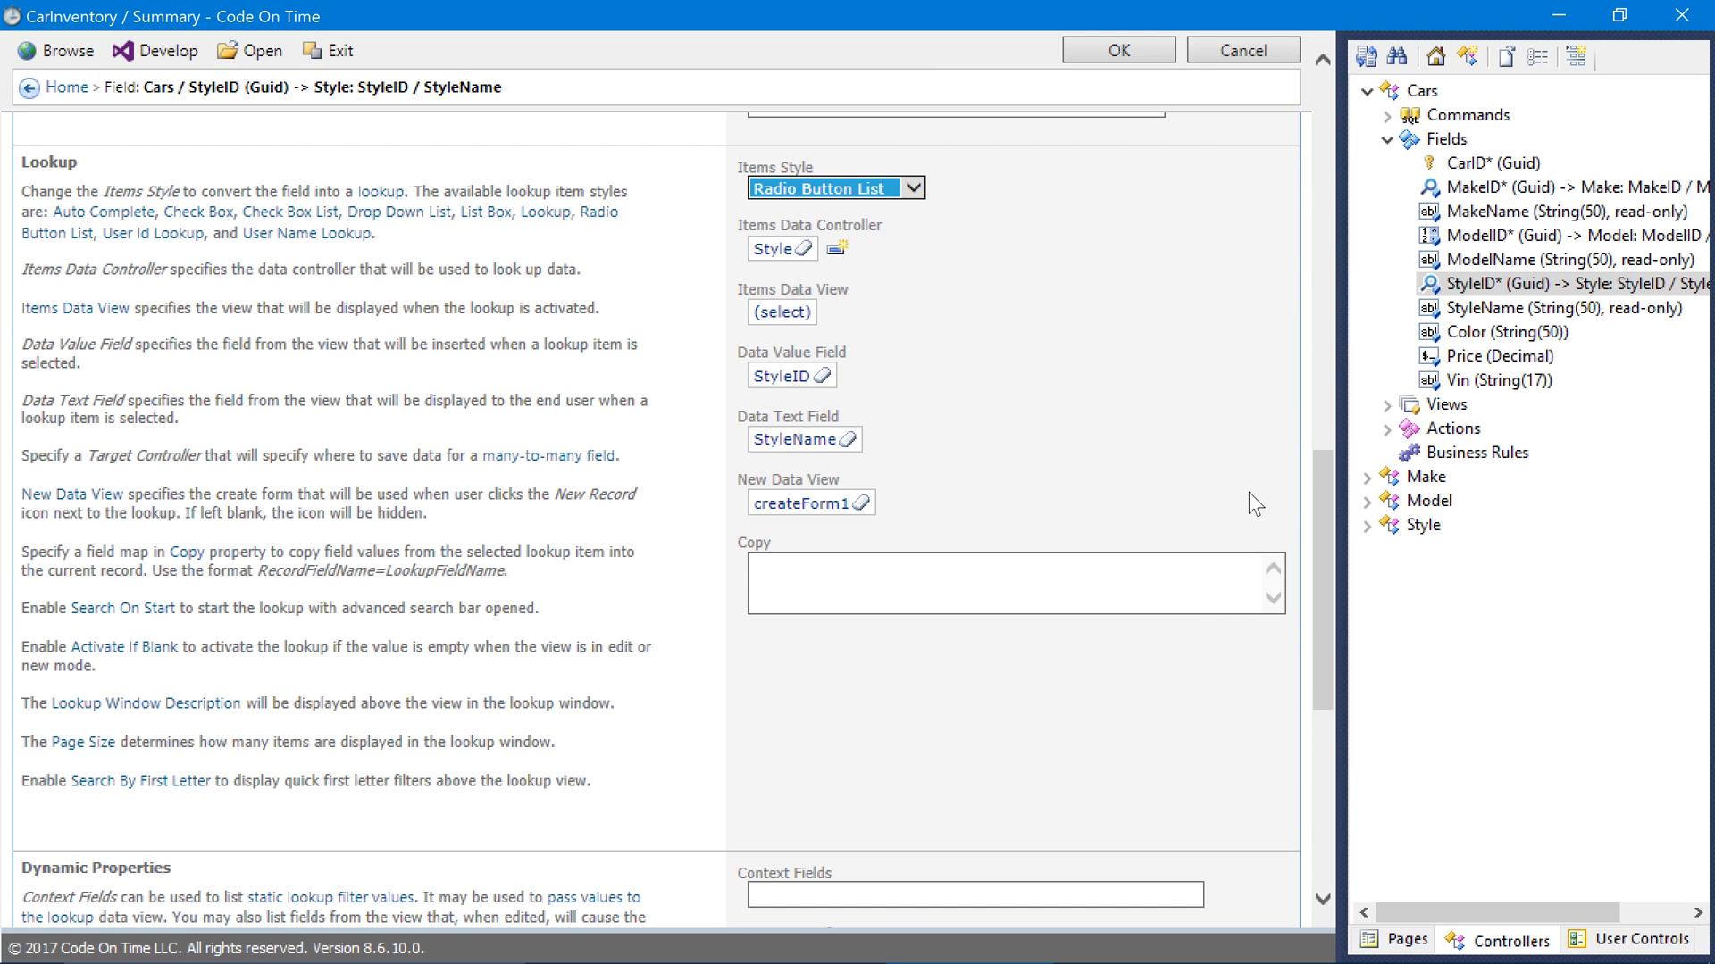
pyautogui.moveTo(1320, 497); pyautogui.dragTo(1308, 606)
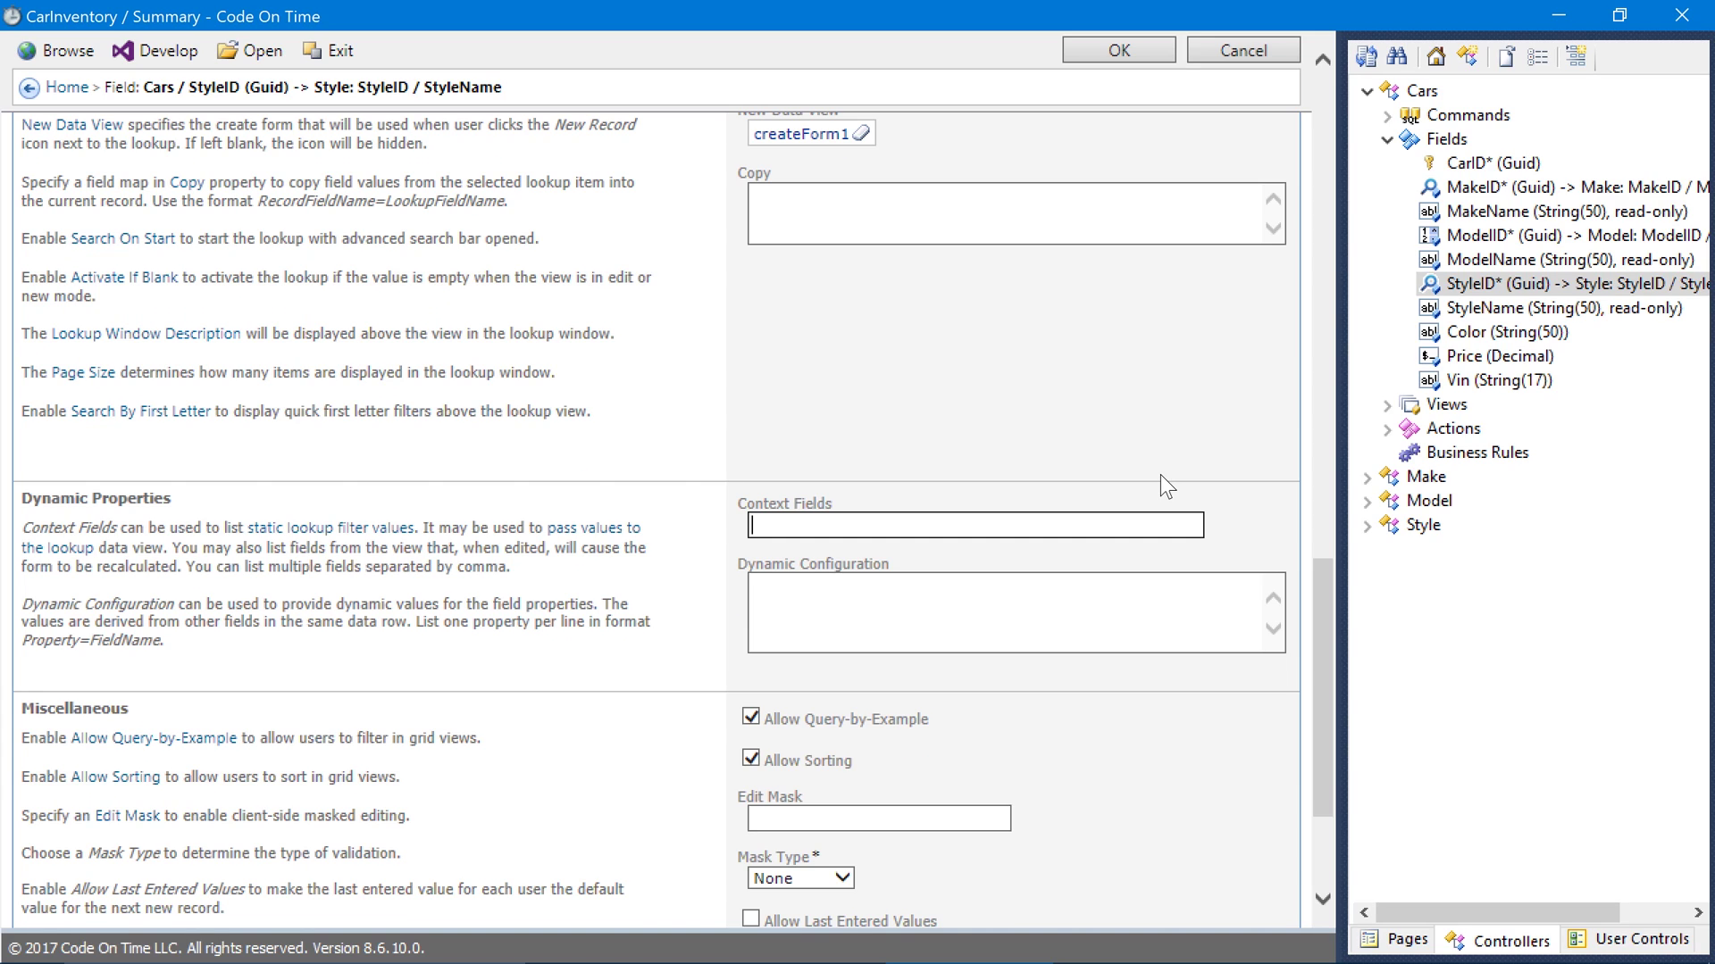
pyautogui.write('ModelID=ModelID')
pyautogui.click(1109, 48)
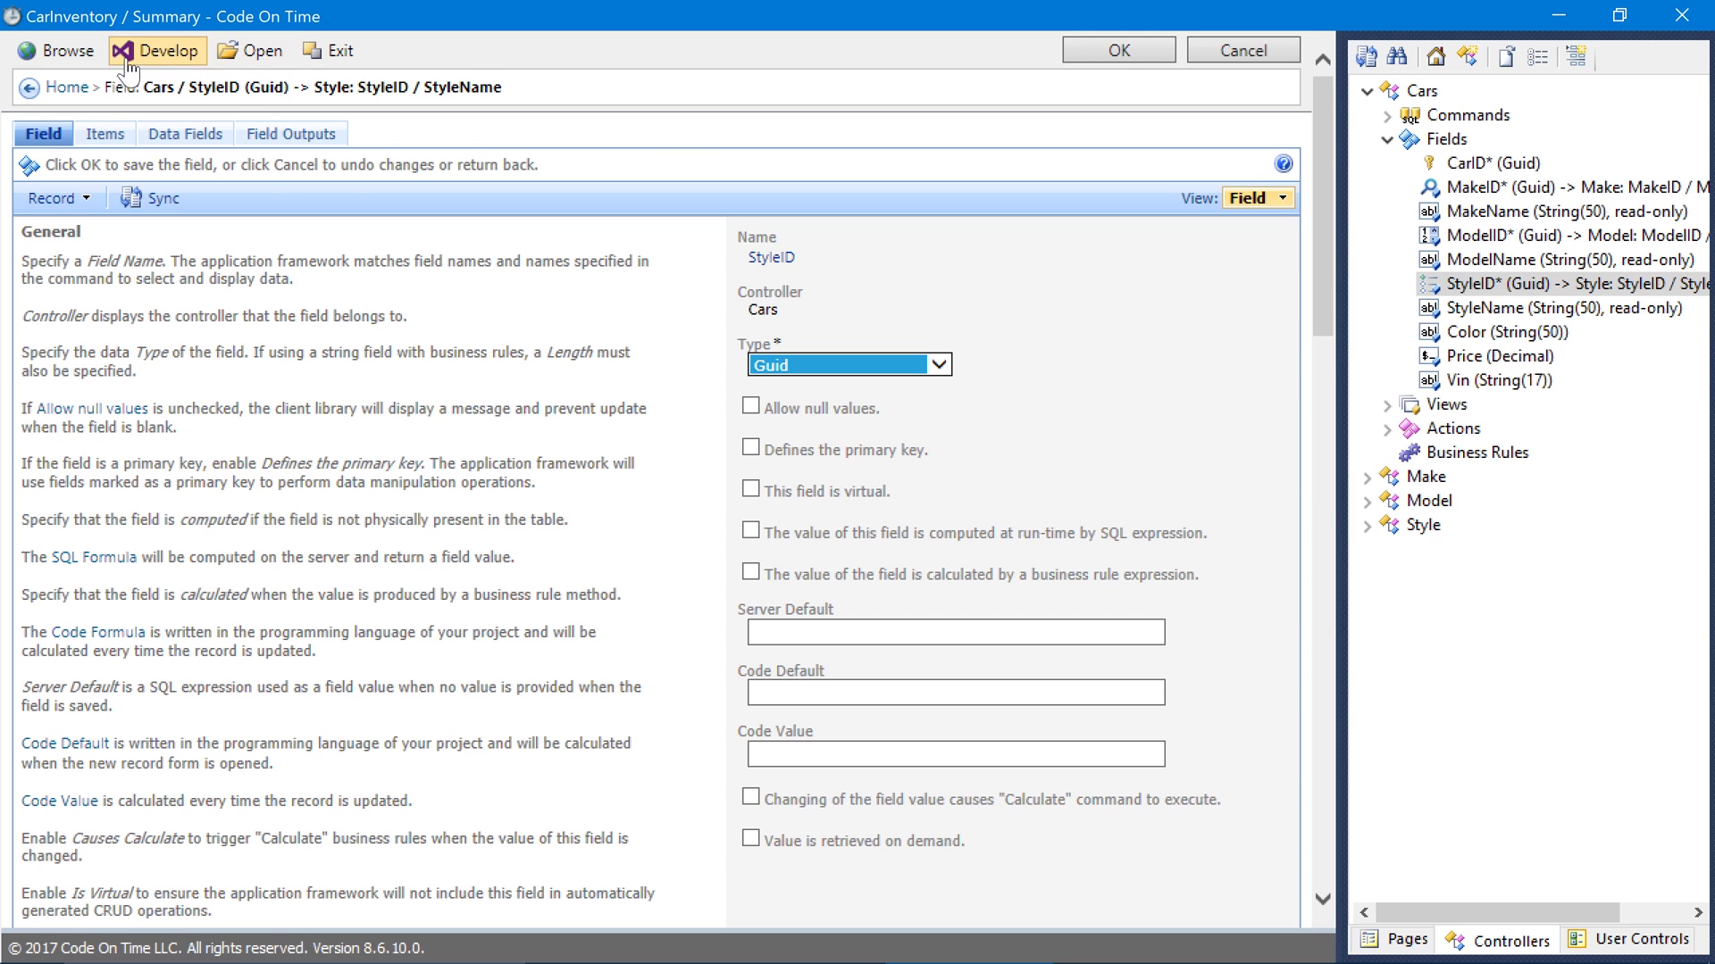
# Step: Launch the app, start a new record on the Cars page, and choose BMW as the Make
pyautogui.click(67, 59)
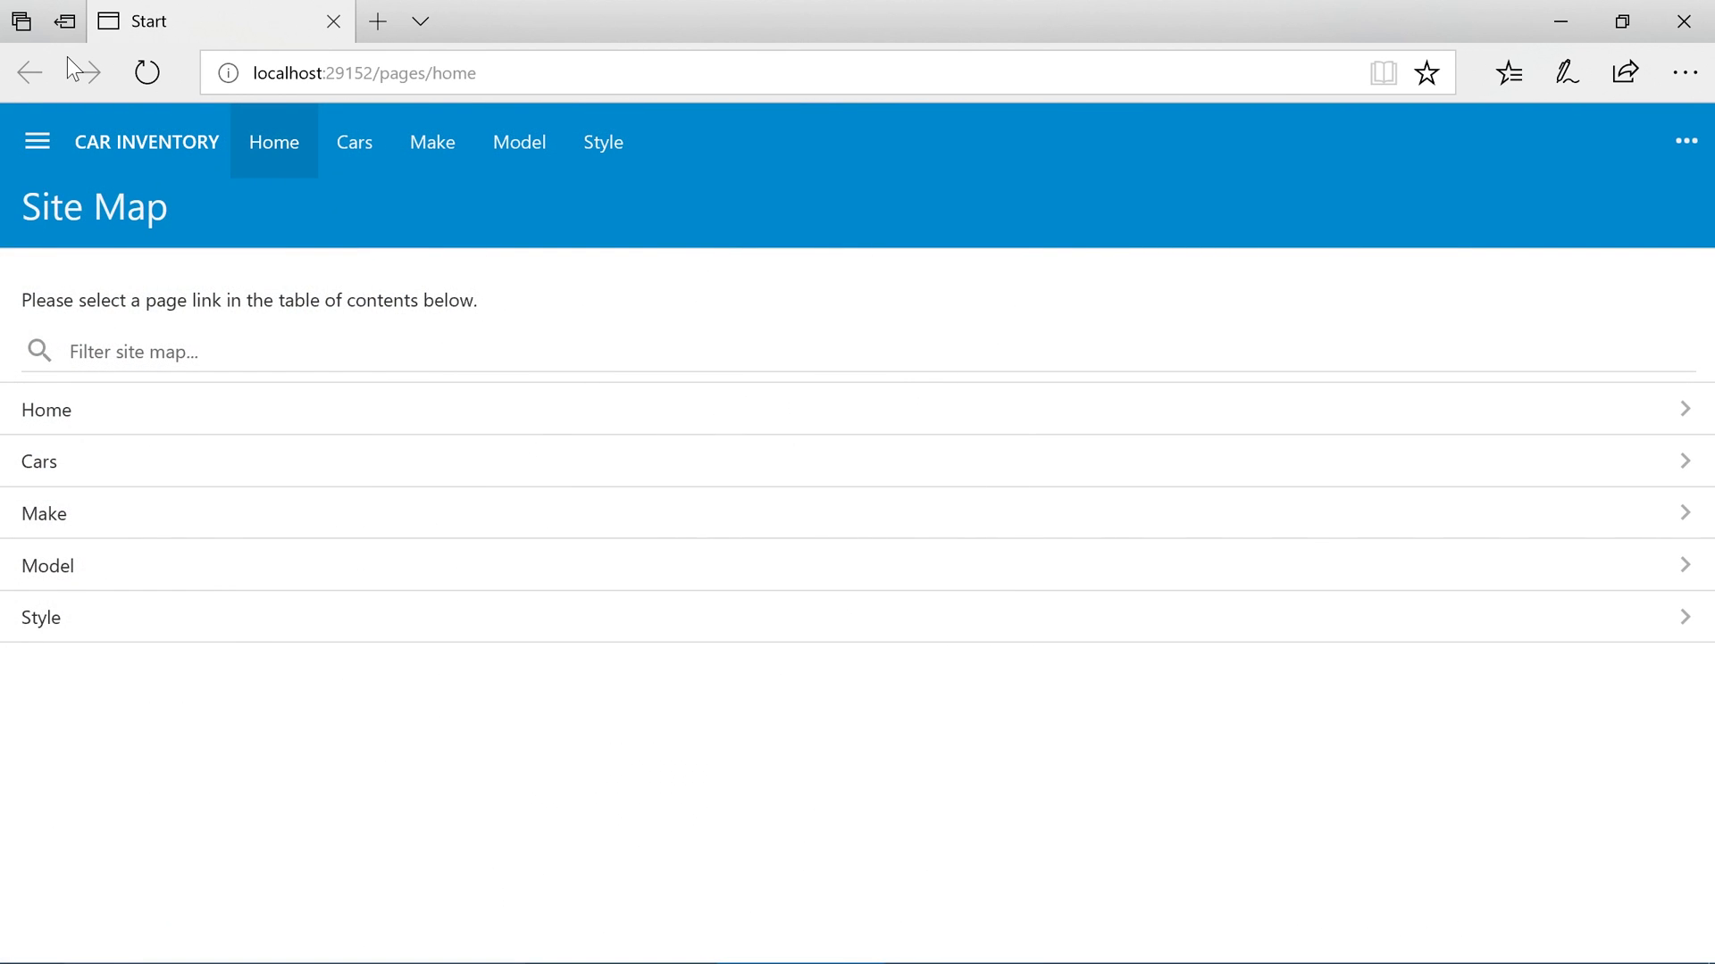
pyautogui.click(243, 475)
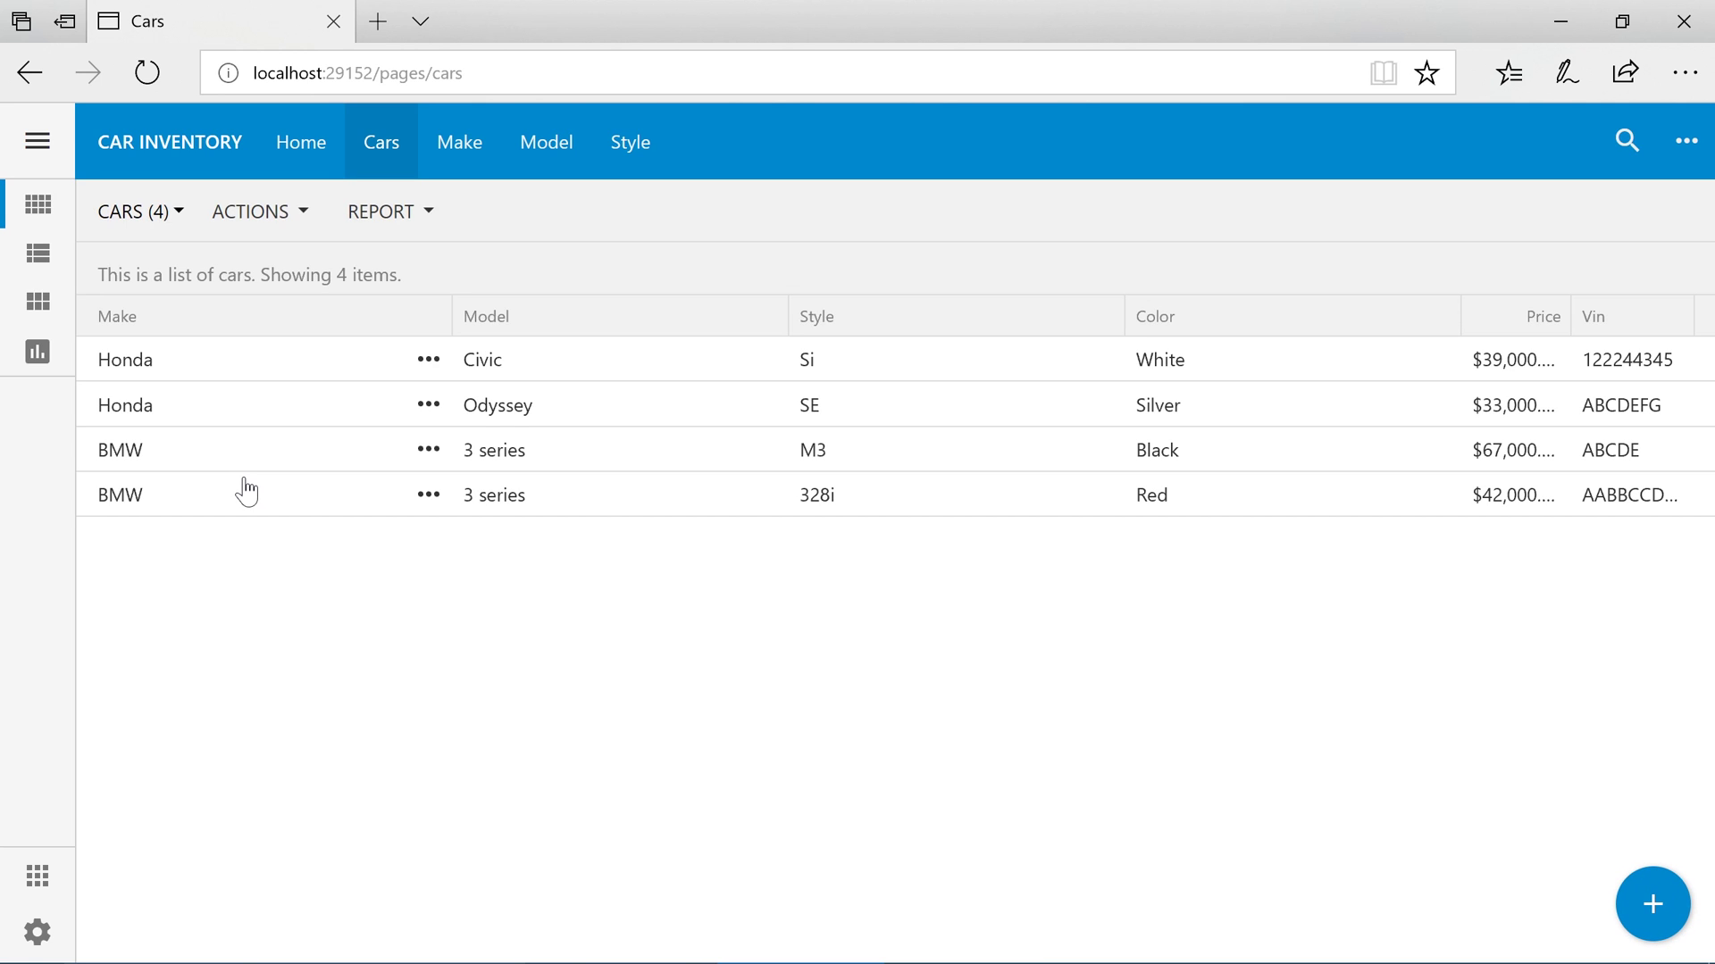
pyautogui.click(1652, 904)
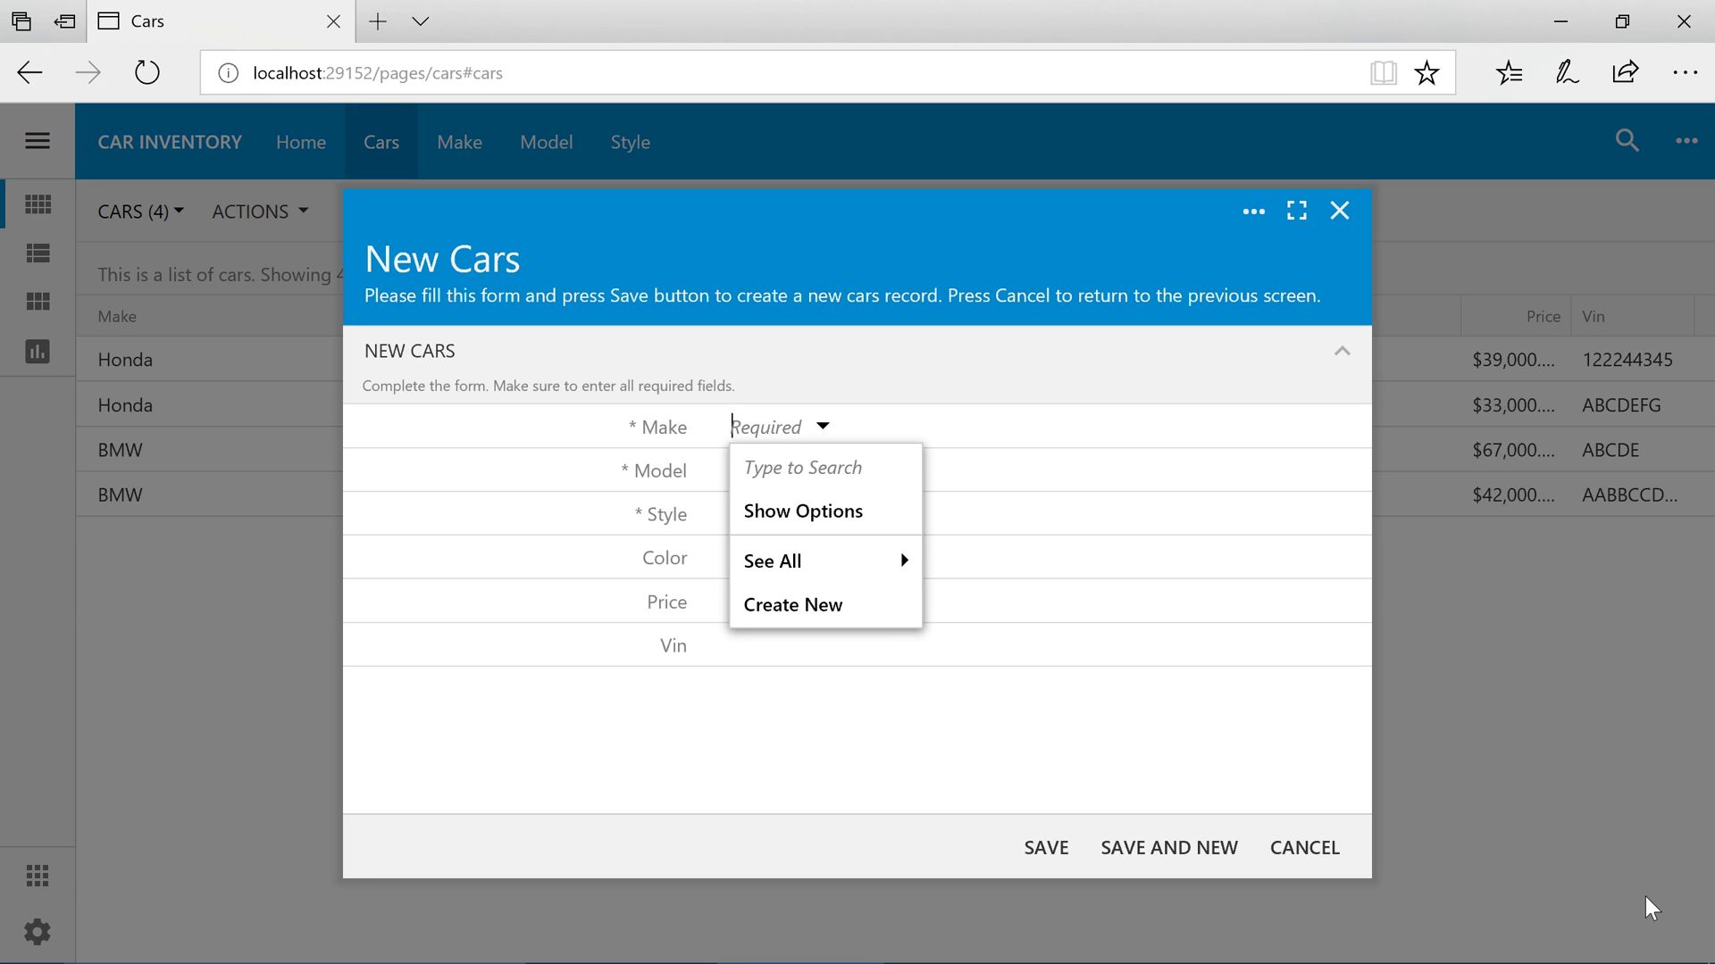
pyautogui.click(884, 512)
pyautogui.click(884, 513)
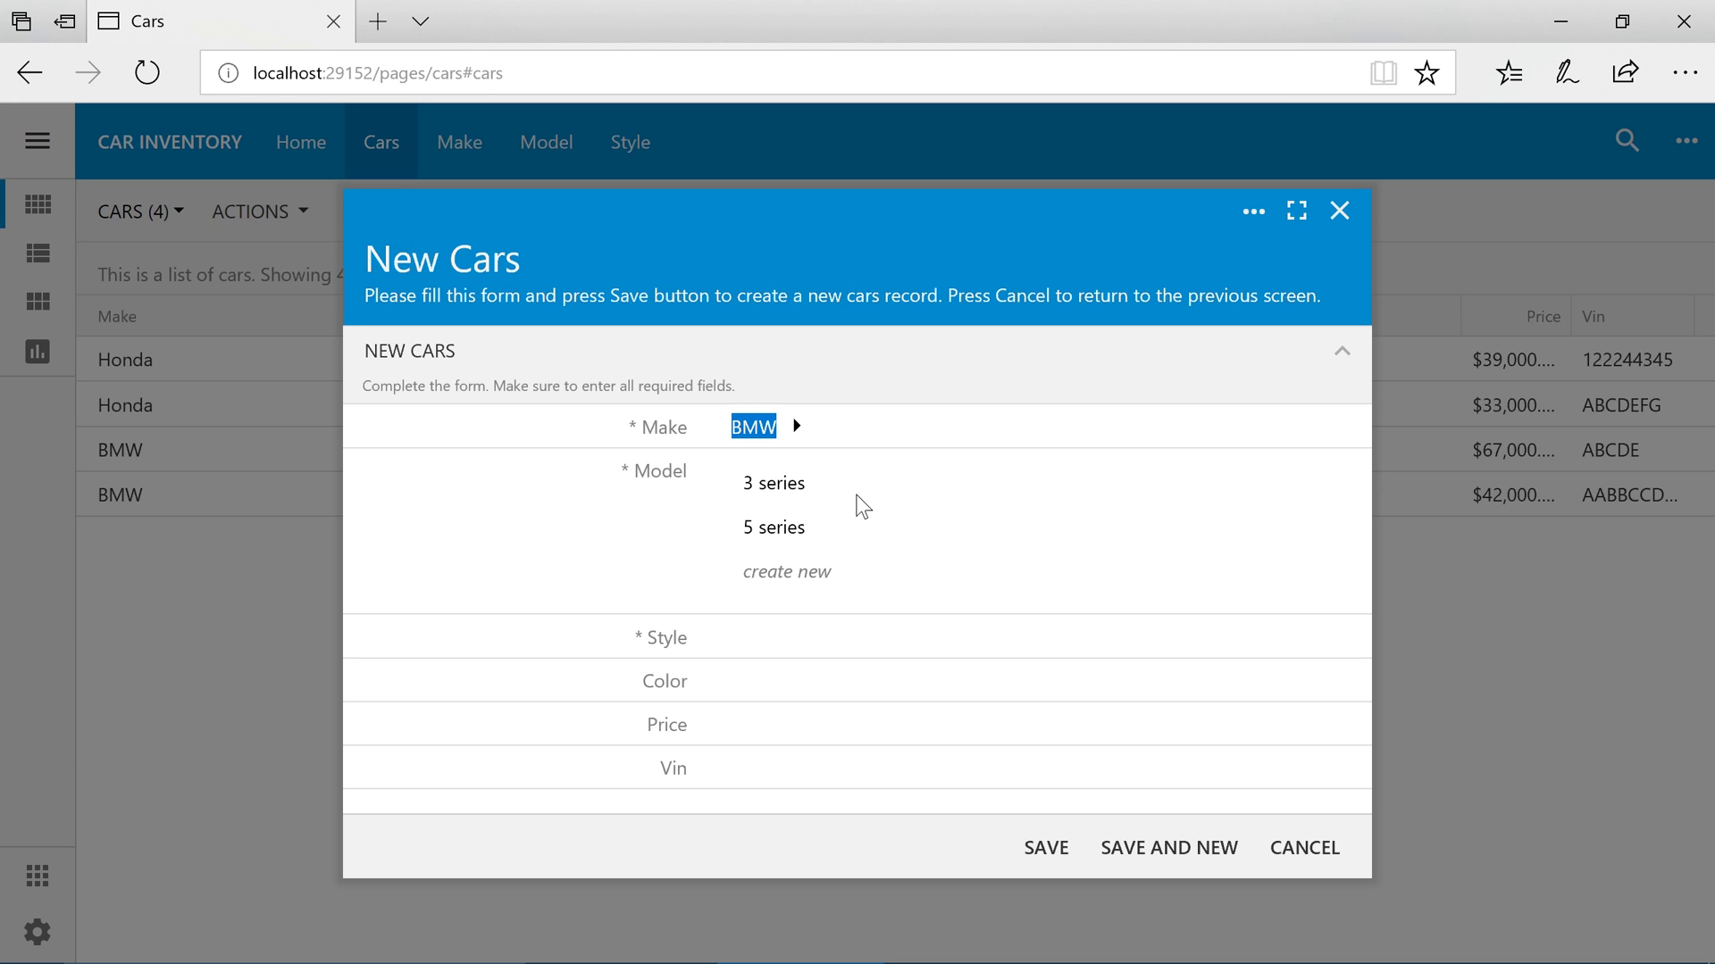
# Step: Change the new car to Honda, model Civic, style Si, and start a new Style record
pyautogui.click(796, 427)
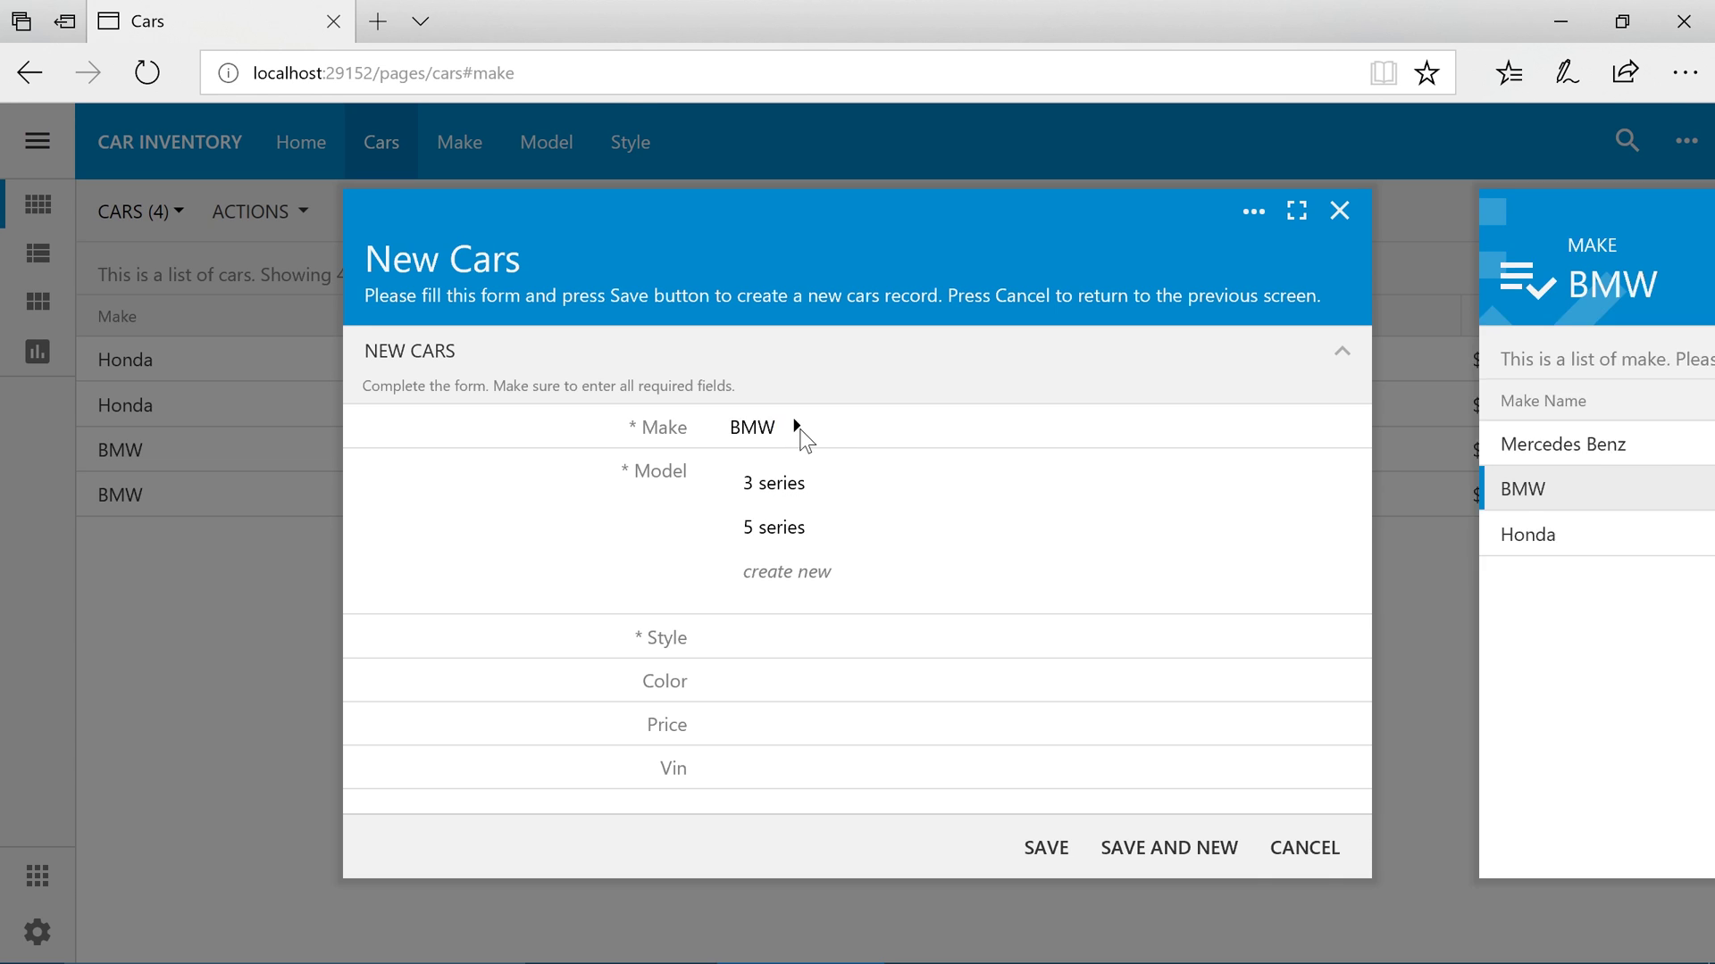
pyautogui.click(817, 545)
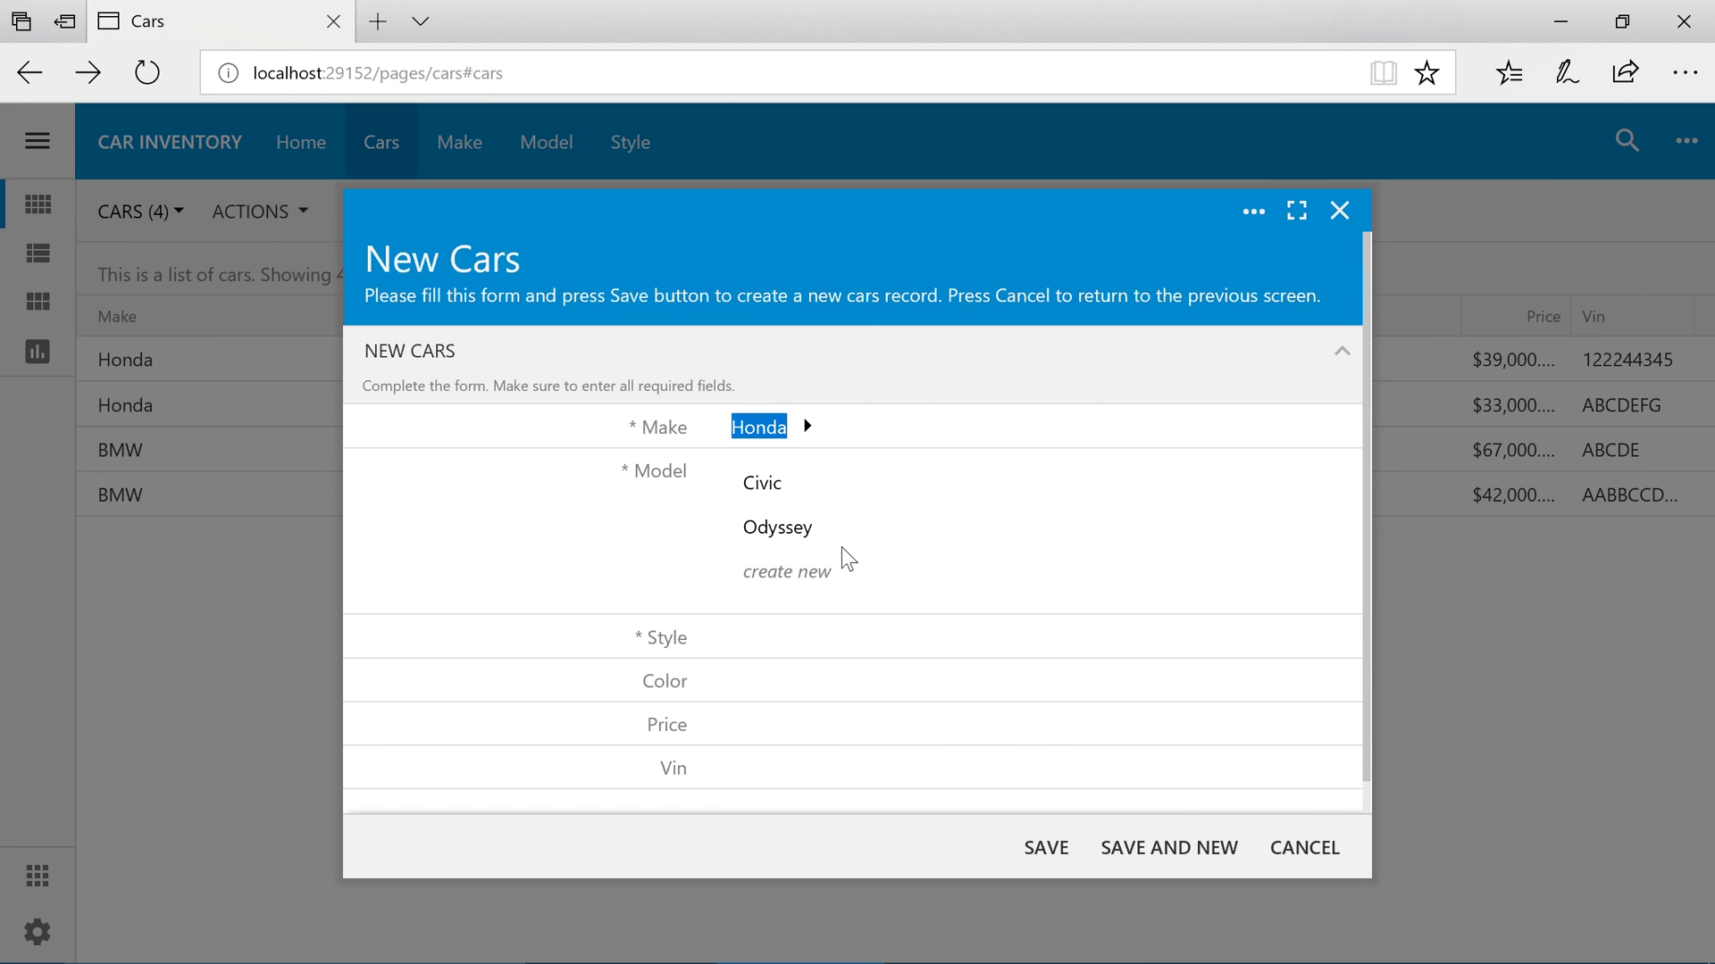
pyautogui.click(815, 536)
pyautogui.click(809, 496)
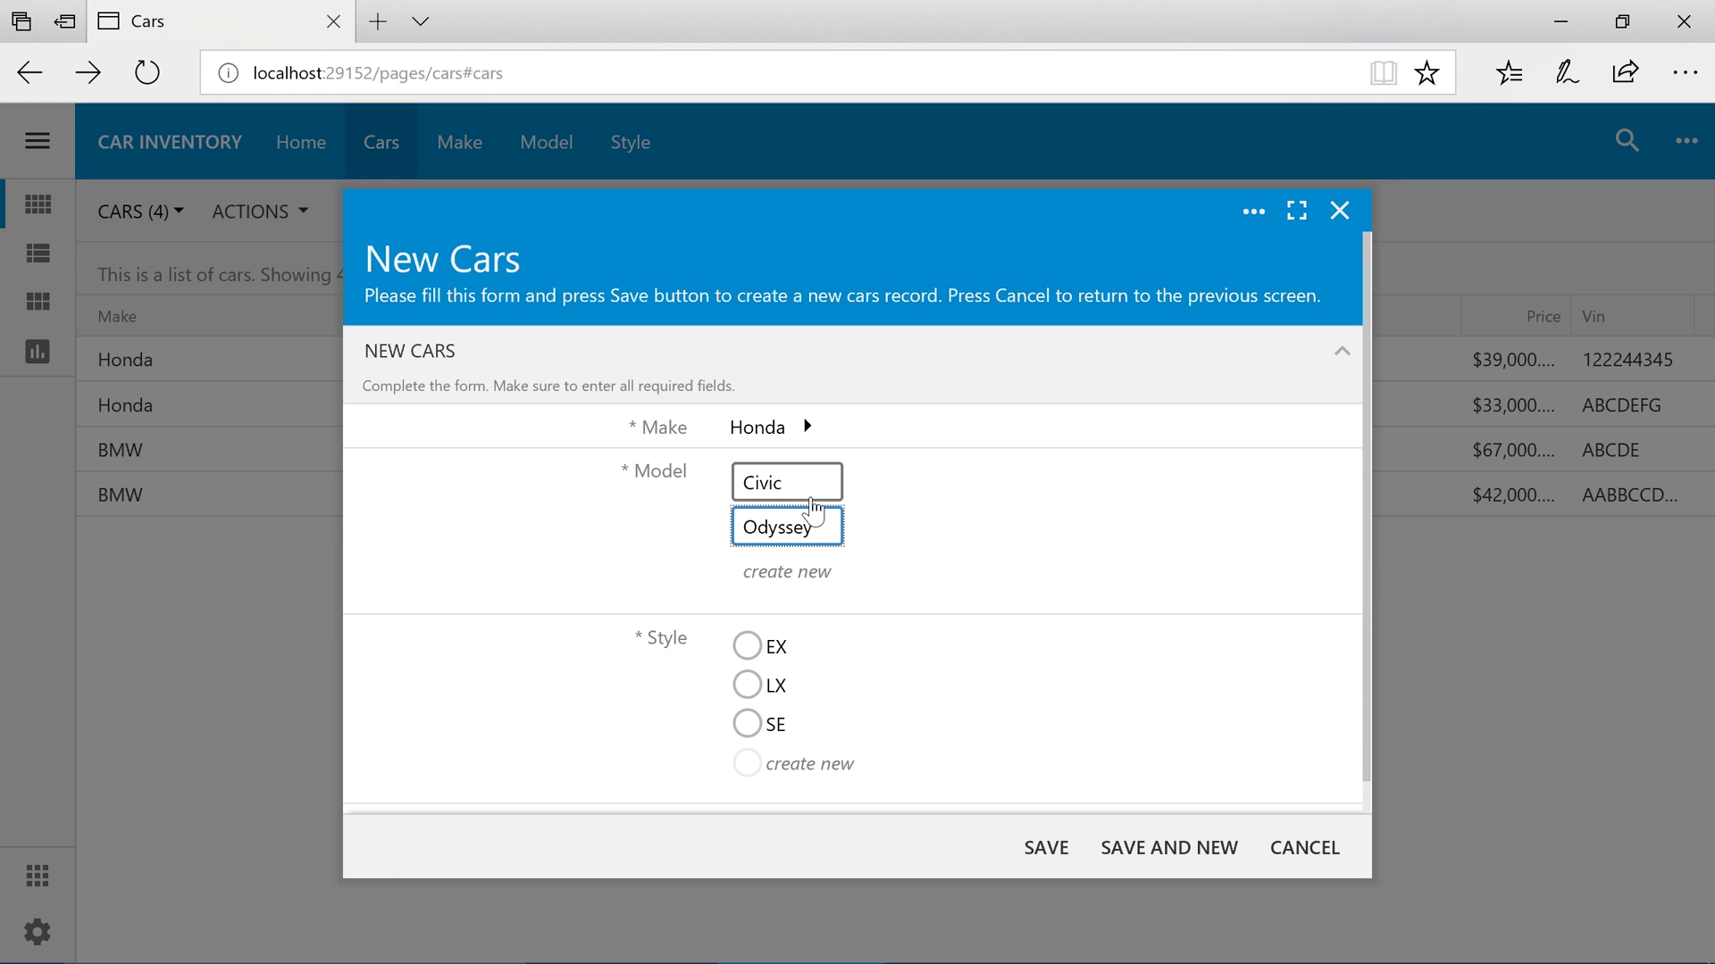
pyautogui.click(748, 646)
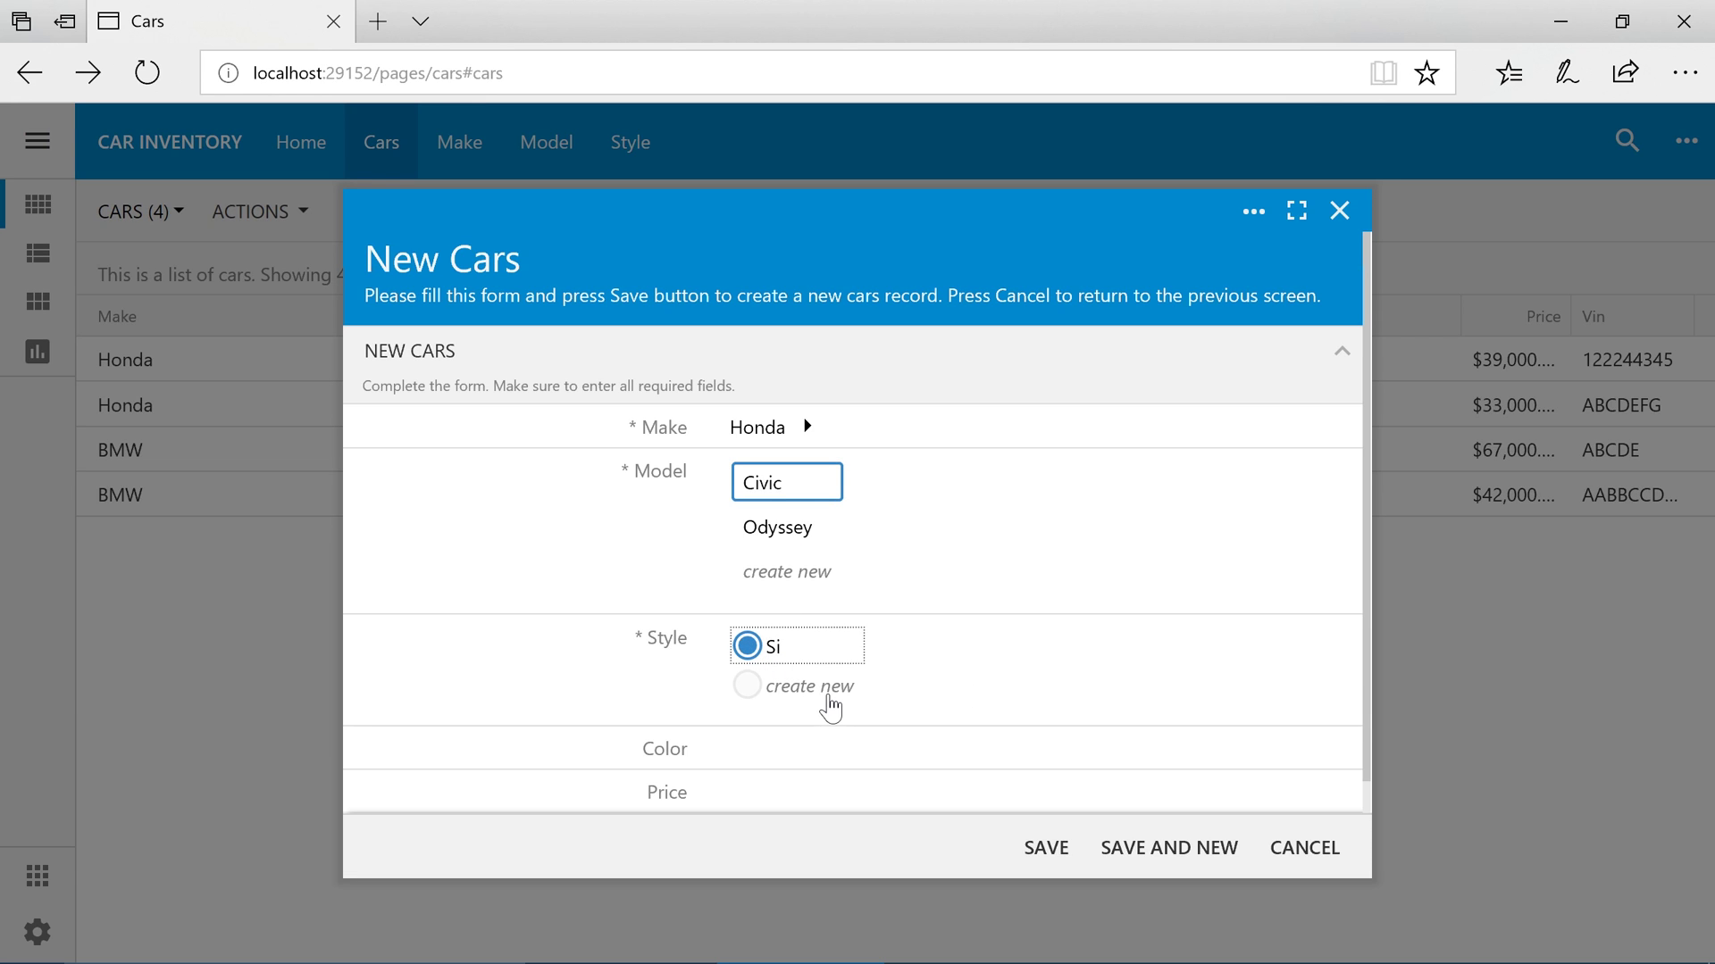
pyautogui.click(828, 694)
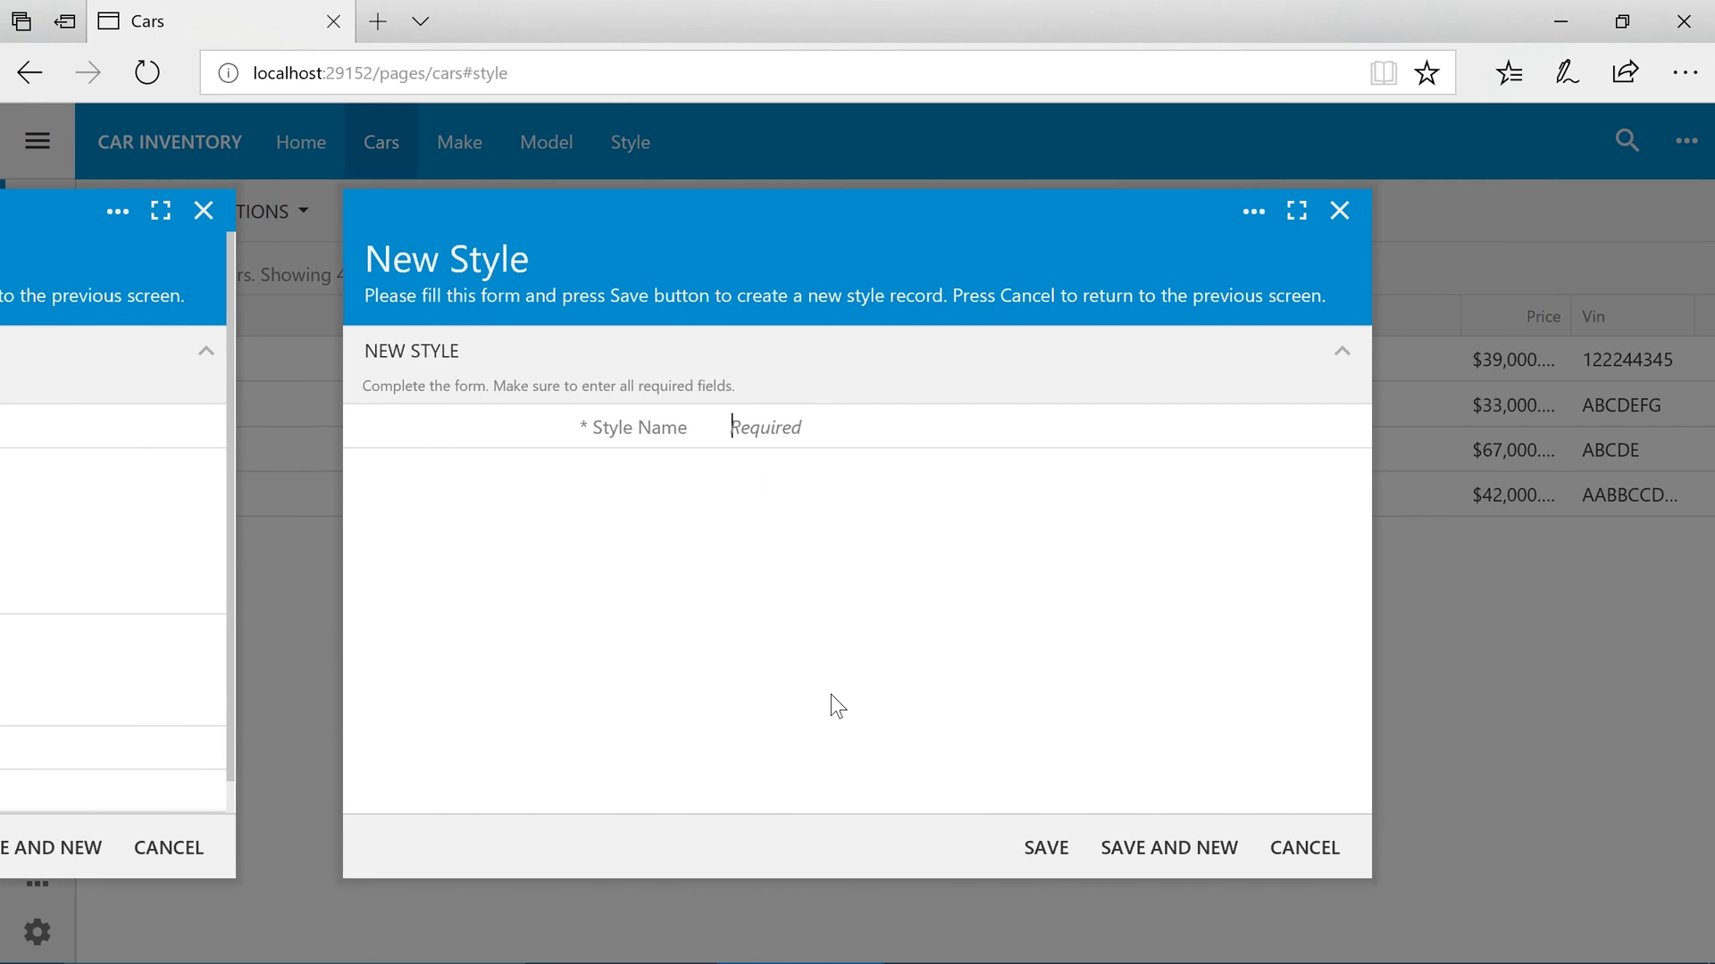